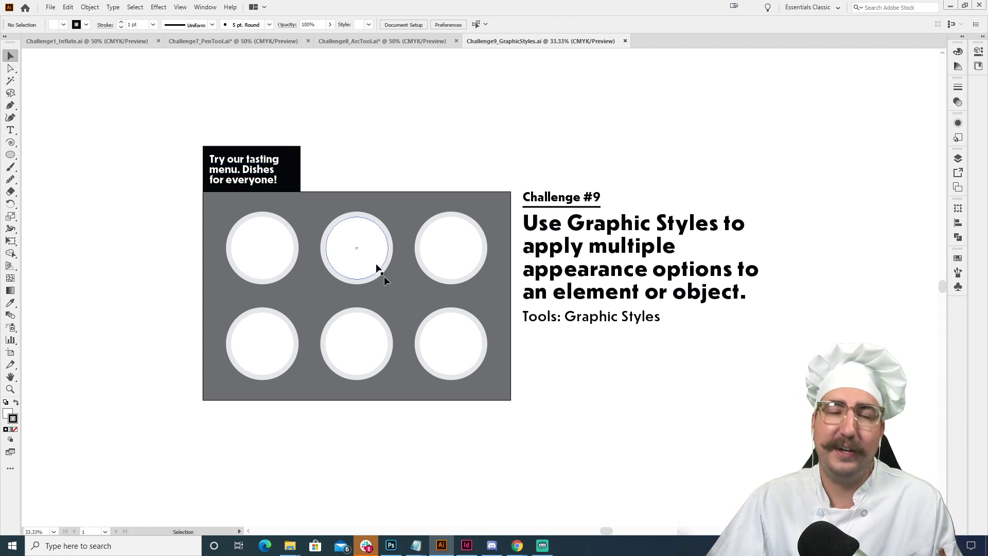
- Draw a circle about 92 px wide inside the first plate of the upper row, offset toward its upper-right edge
{"action": "key", "text": "z"}
{"action": "left_click", "coordinate": [404, 293]}
{"action": "left_click", "coordinate": [459, 323]}
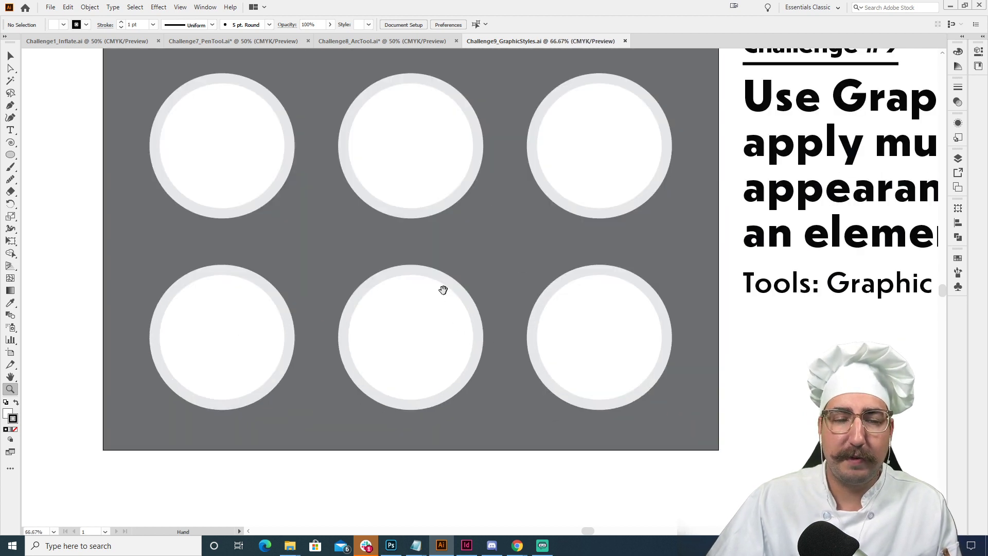
{"action": "left_click_drag", "start_coordinate": [441, 287], "coordinate": [468, 342]}
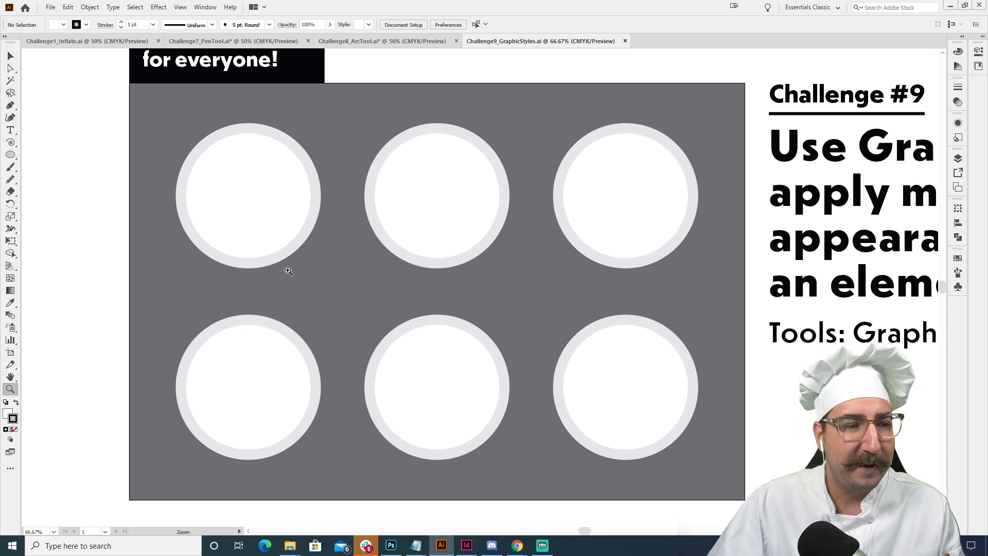
{"action": "left_click", "coordinate": [11, 155]}
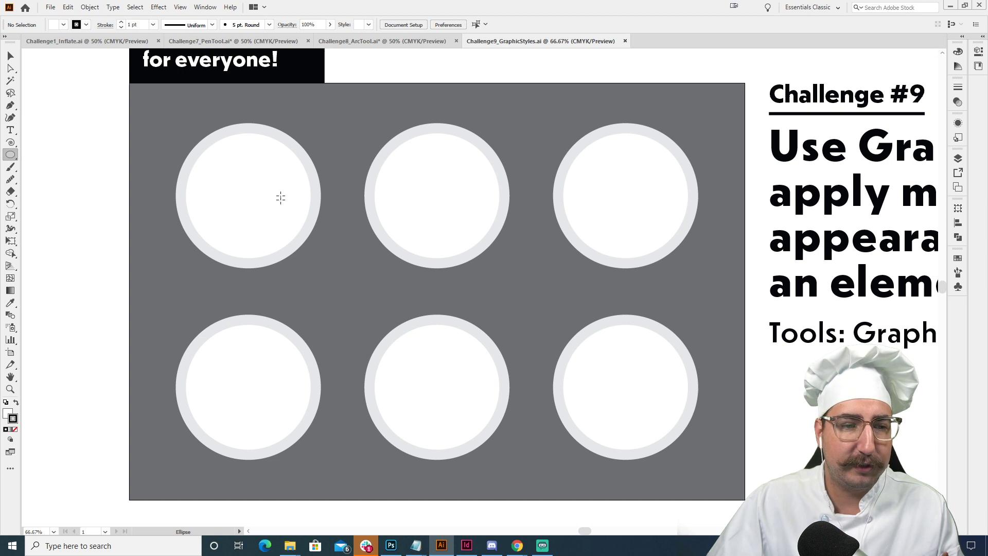
{"action": "left_click_drag", "start_coordinate": [276, 171], "coordinate": [260, 154]}
- Remove the small circle's stroke and fill it with a bright red swatch
{"action": "key", "text": "z"}
{"action": "left_click", "coordinate": [313, 196]}
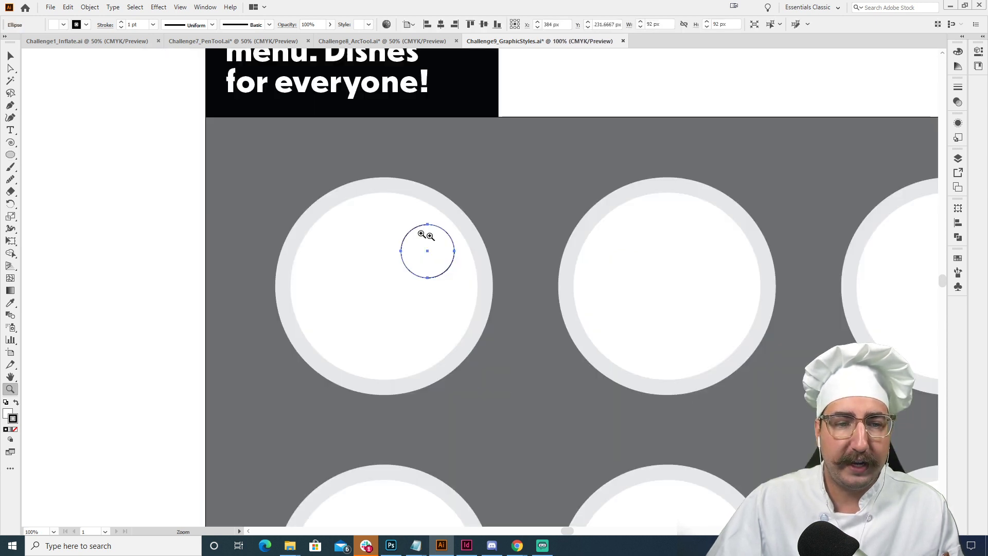
{"action": "left_click", "coordinate": [460, 273]}
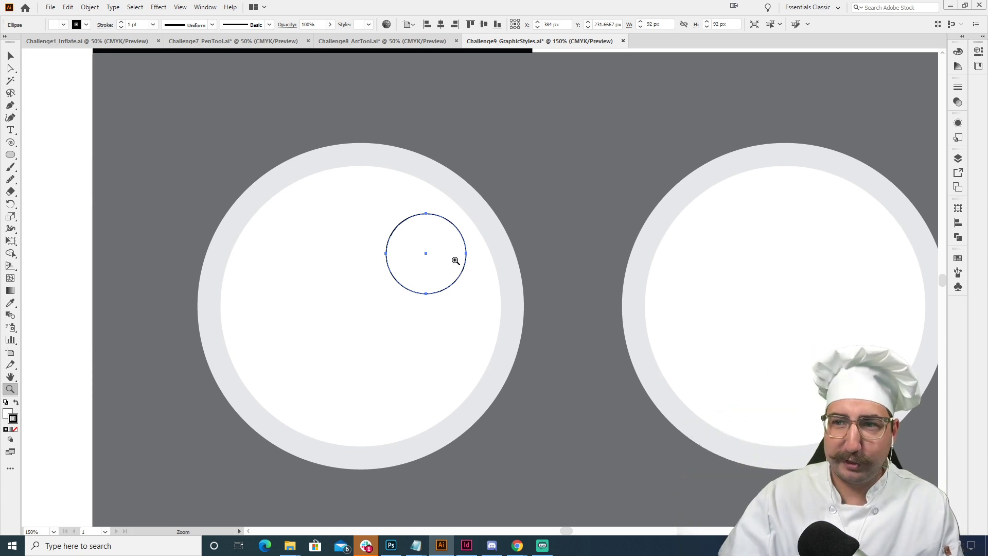
{"action": "key", "text": "shift+x"}
{"action": "key", "text": "v"}
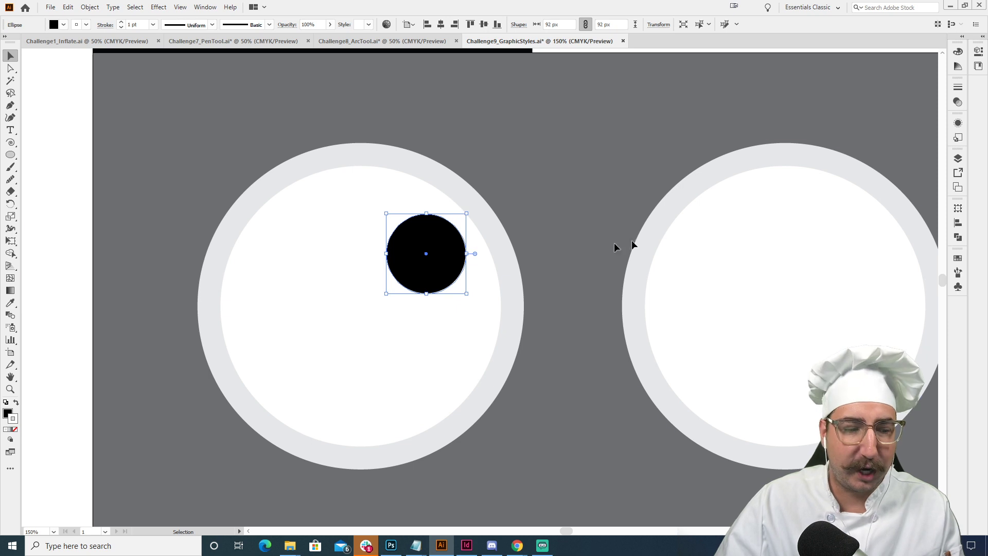
{"action": "key", "text": "/"}
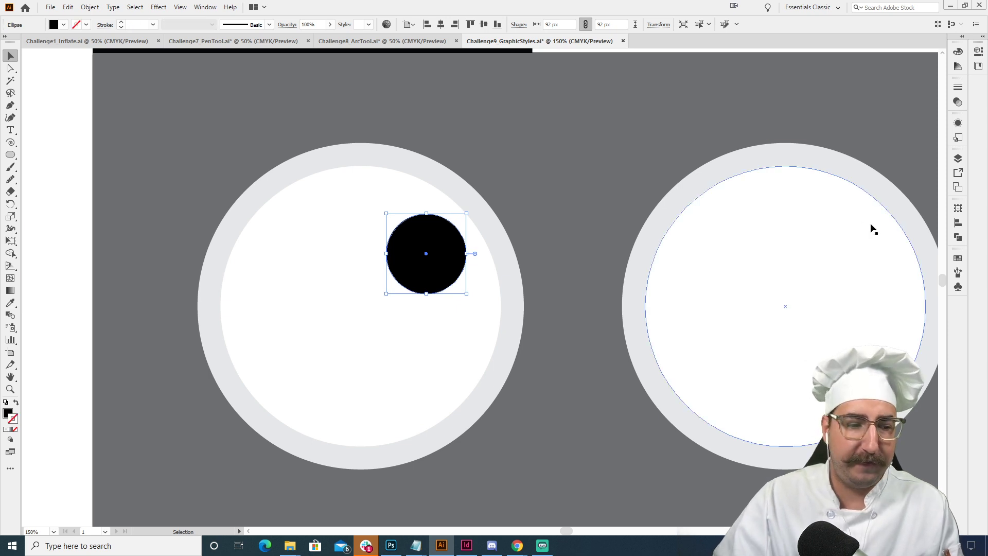
{"action": "left_click", "coordinate": [958, 257]}
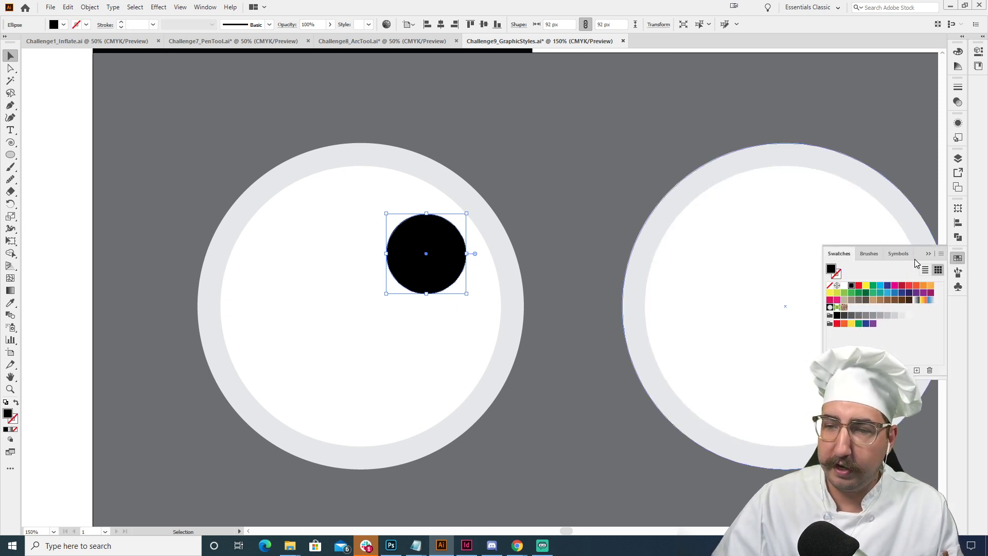
{"action": "left_click", "coordinate": [910, 286]}
{"action": "left_click", "coordinate": [531, 225]}
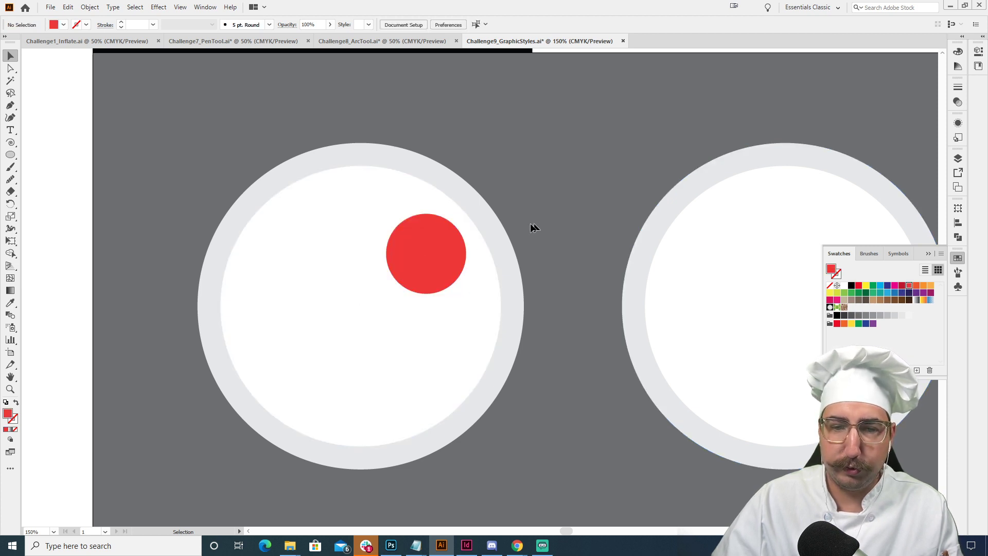
- Start an Inner Glow effect on the red circle, with an orange-brown glow color
{"action": "left_click", "coordinate": [438, 252]}
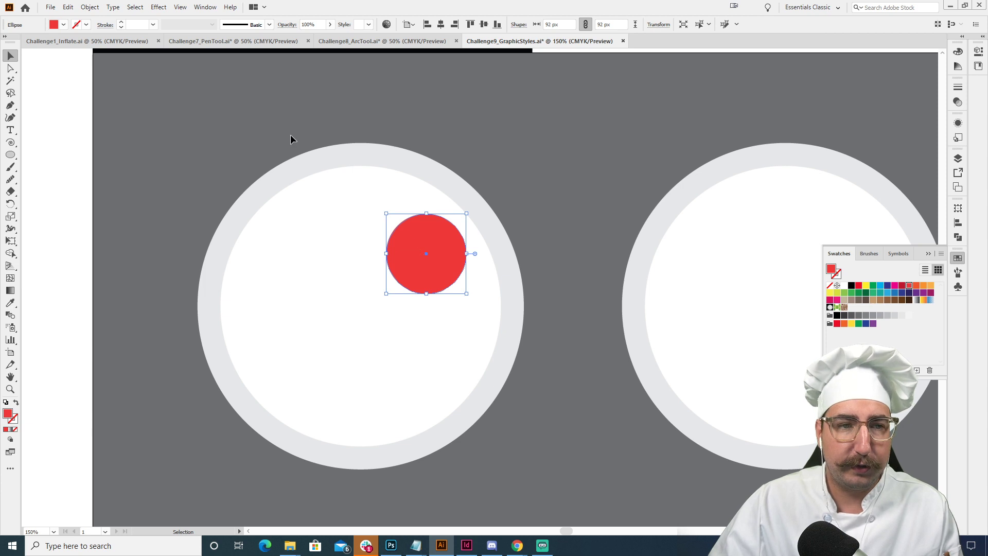
{"action": "left_click", "coordinate": [163, 8]}
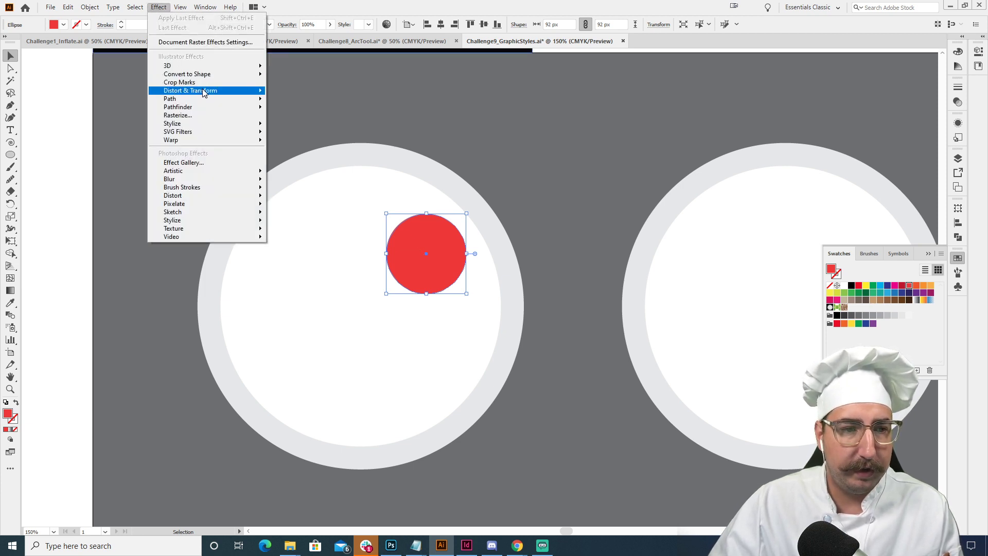
{"action": "mouse_move", "coordinate": [204, 92]}
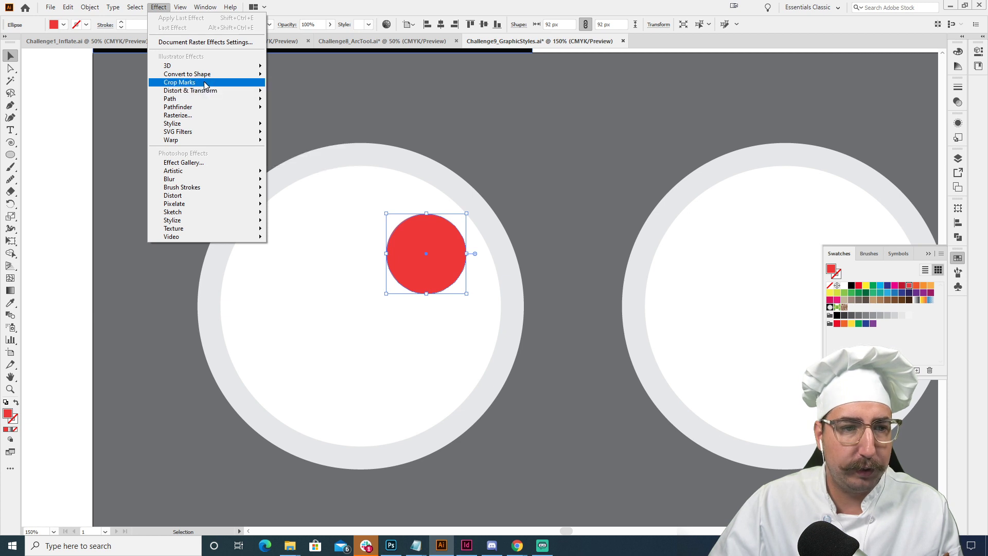
{"action": "mouse_move", "coordinate": [219, 125]}
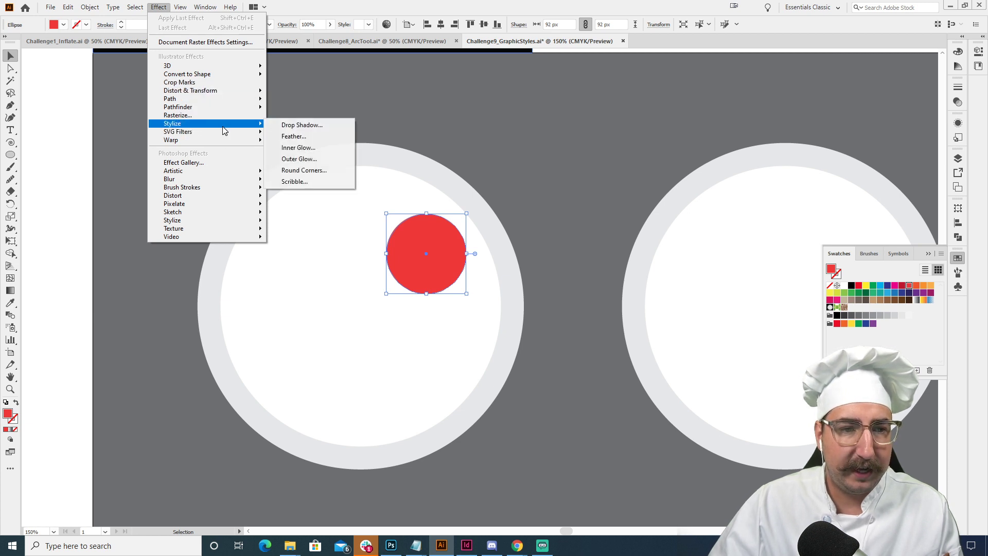
{"action": "left_click", "coordinate": [313, 148]}
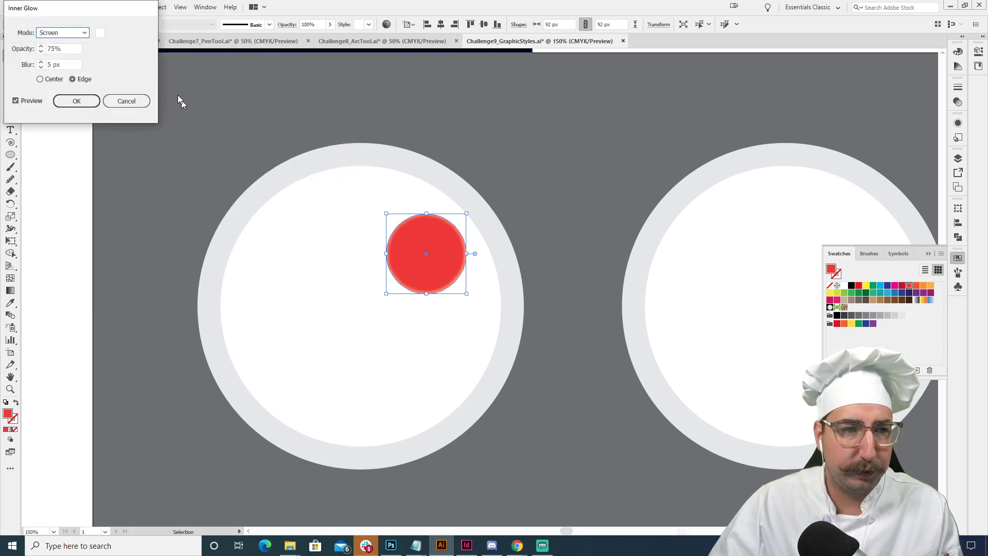
{"action": "left_click", "coordinate": [101, 32]}
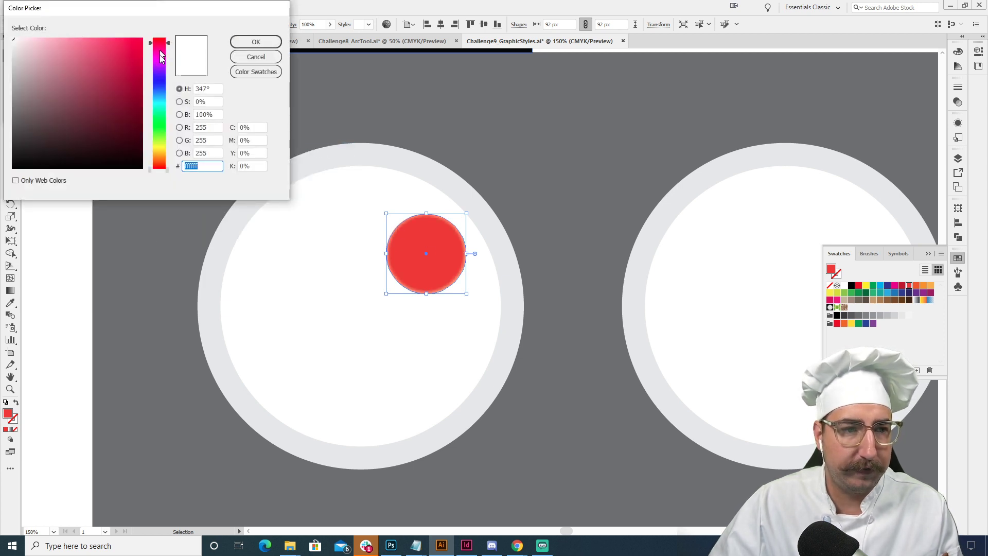
{"action": "left_click_drag", "start_coordinate": [161, 57], "coordinate": [160, 156]}
{"action": "left_click", "coordinate": [130, 113]}
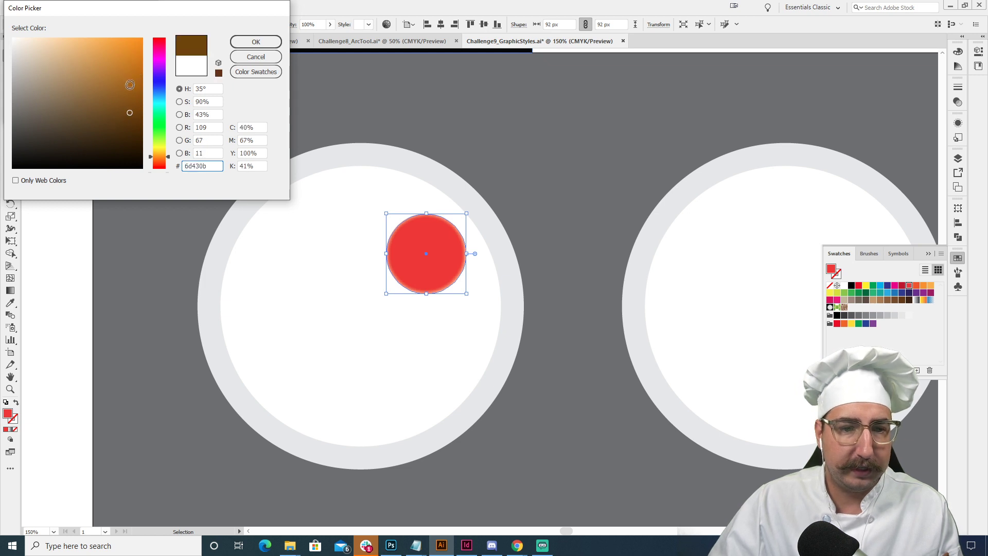
{"action": "left_click", "coordinate": [123, 98]}
{"action": "left_click", "coordinate": [165, 162]}
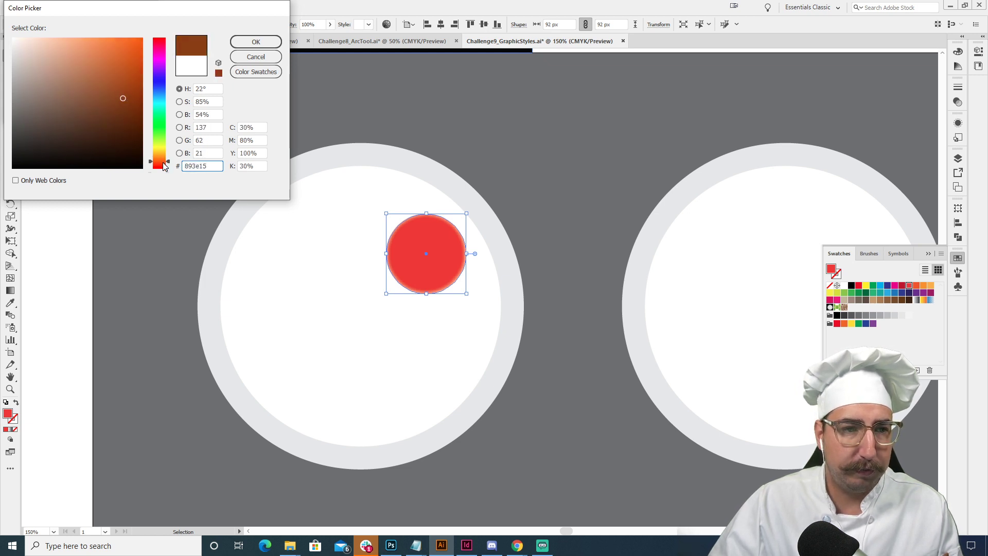
{"action": "left_click", "coordinate": [103, 67]}
{"action": "left_click", "coordinate": [249, 42]}
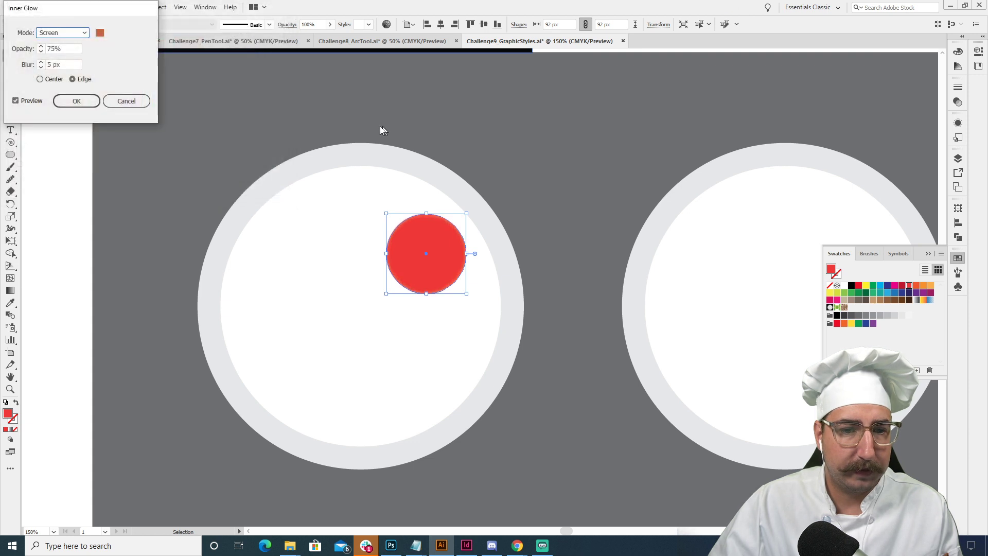
- Change the inner glow color to a deeper reddish brown, set its mode to Multiply, and apply the effect
{"action": "left_click", "coordinate": [100, 32]}
{"action": "left_click", "coordinate": [120, 76]}
{"action": "left_click", "coordinate": [256, 42]}
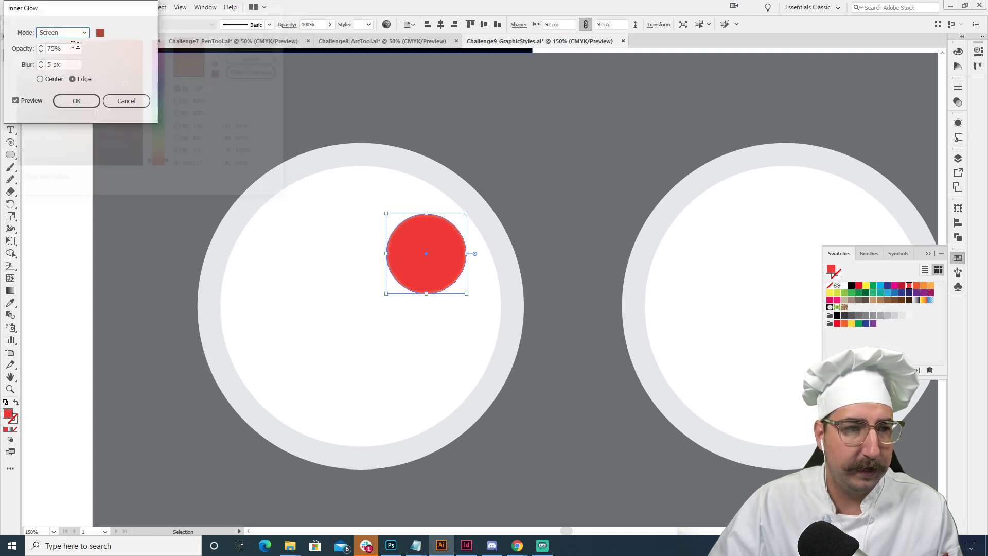
{"action": "left_click", "coordinate": [61, 32]}
{"action": "left_click", "coordinate": [70, 58]}
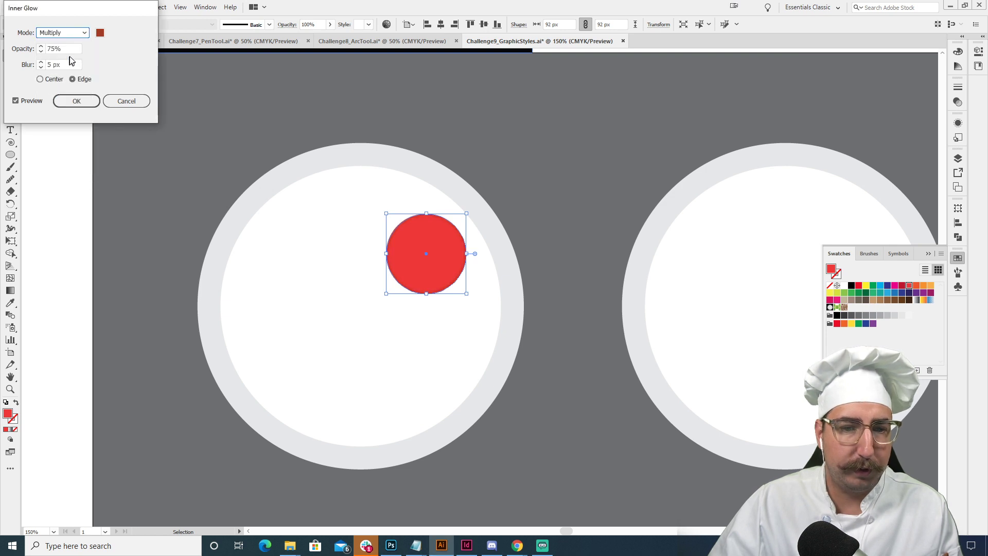
{"action": "left_click", "coordinate": [78, 101]}
{"action": "left_click", "coordinate": [490, 175]}
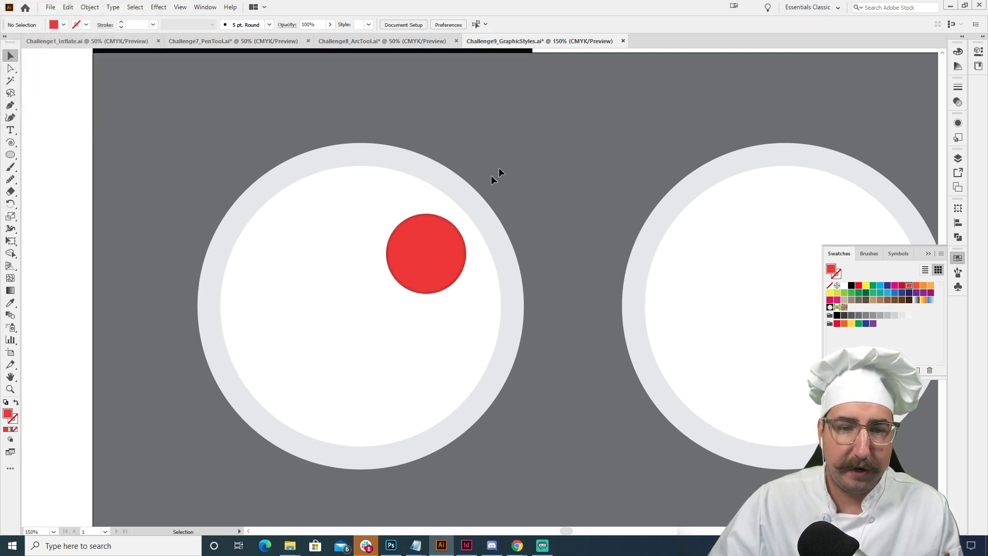
- Examine the inner glow along the red circle's edge up close
{"action": "key", "text": "z"}
{"action": "left_click", "coordinate": [427, 236]}
{"action": "left_click", "coordinate": [478, 265]}
{"action": "left_click", "coordinate": [479, 265]}
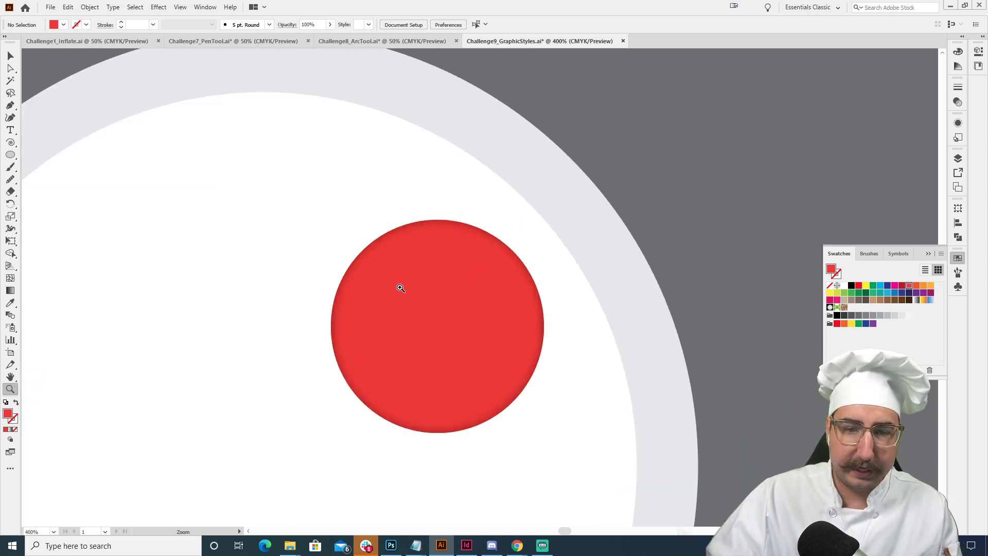
{"action": "left_click", "coordinate": [468, 296], "text": "alt"}
{"action": "left_click", "coordinate": [469, 296], "text": "alt"}
{"action": "left_click_drag", "start_coordinate": [461, 328], "coordinate": [444, 259]}
{"action": "key", "text": "v"}
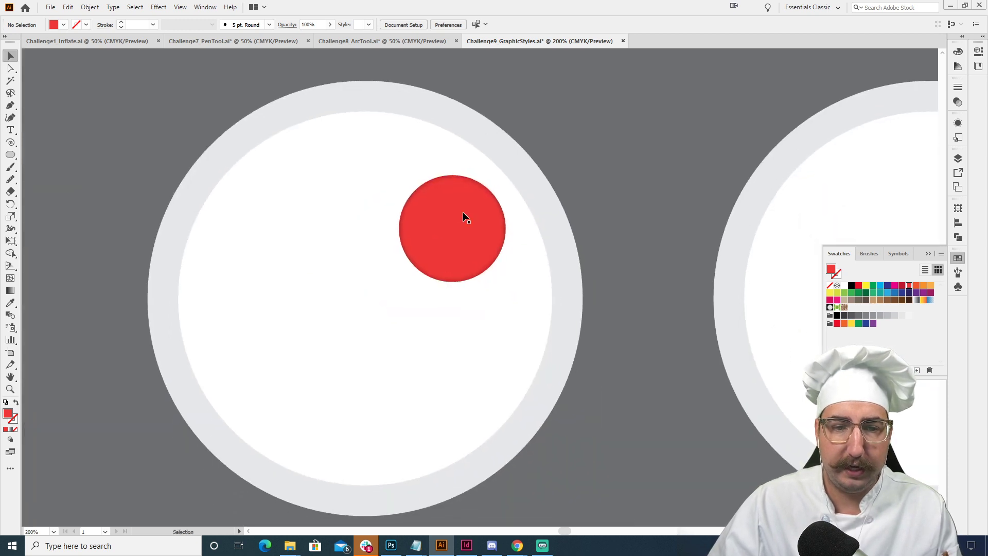
- Start an Arc warp effect on the red circle with vertical orientation
{"action": "left_click", "coordinate": [462, 213]}
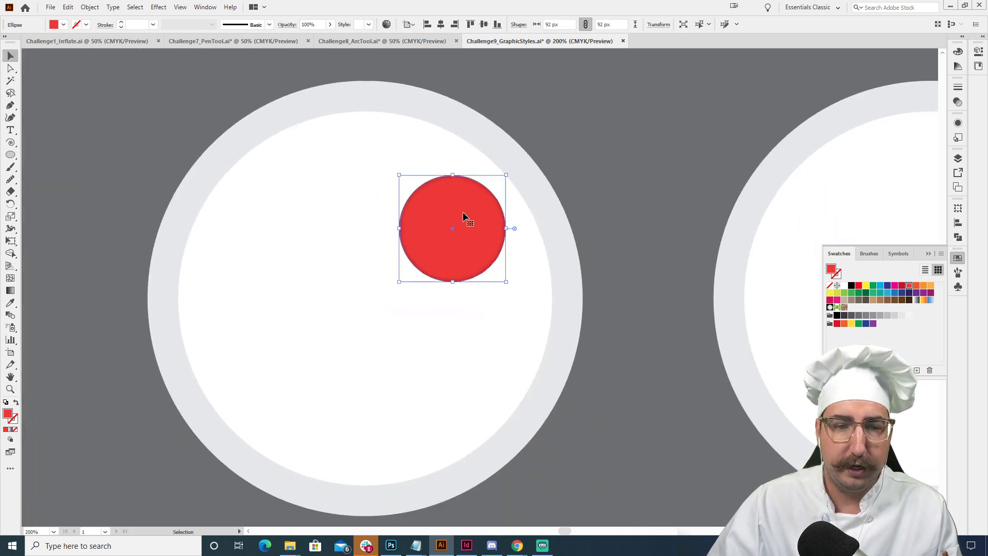
{"action": "left_click", "coordinate": [158, 8]}
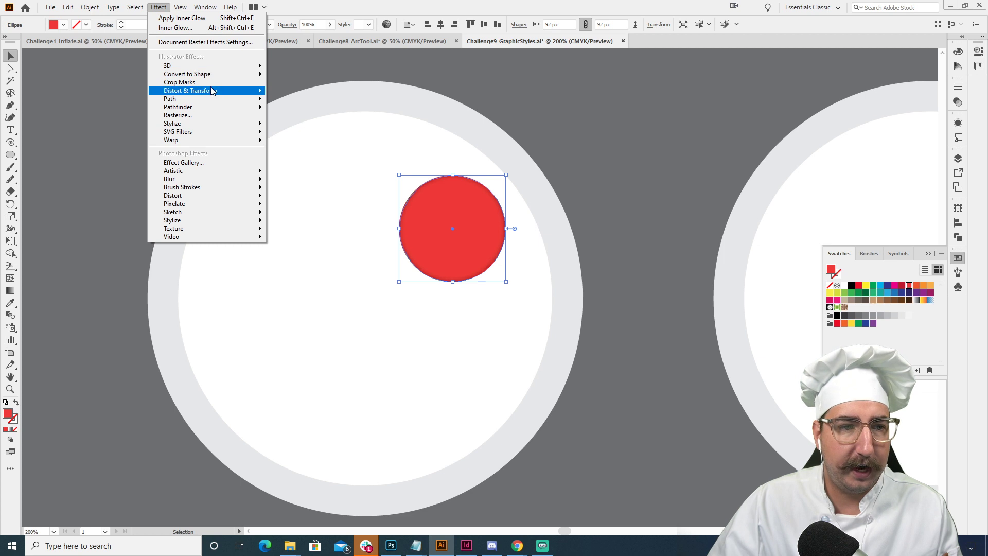
{"action": "mouse_move", "coordinate": [211, 91]}
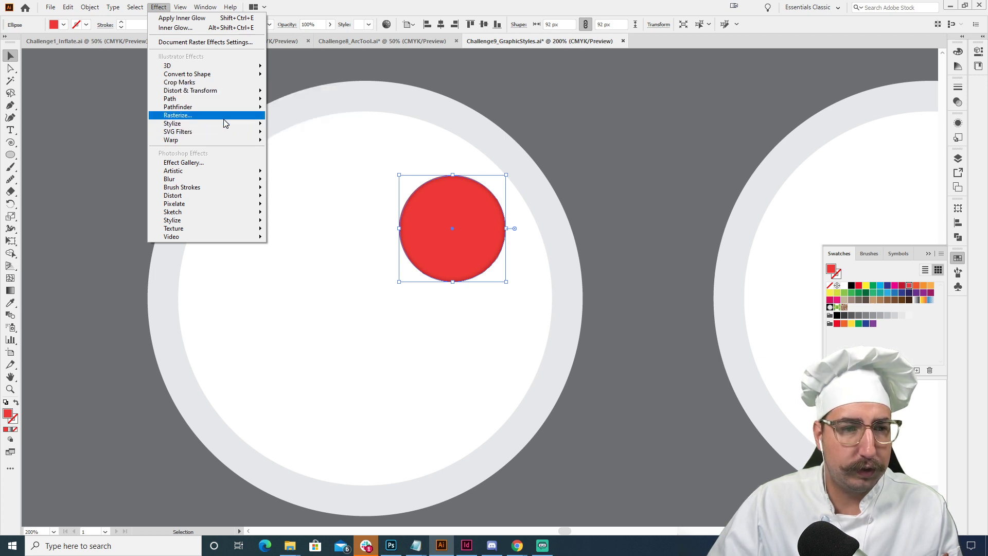
{"action": "mouse_move", "coordinate": [229, 112]}
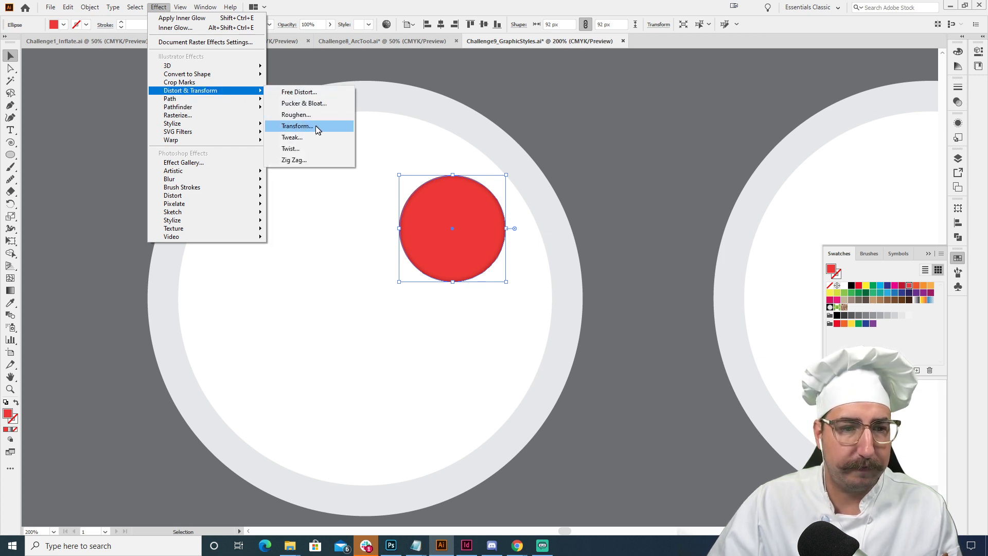
{"action": "mouse_move", "coordinate": [218, 141]}
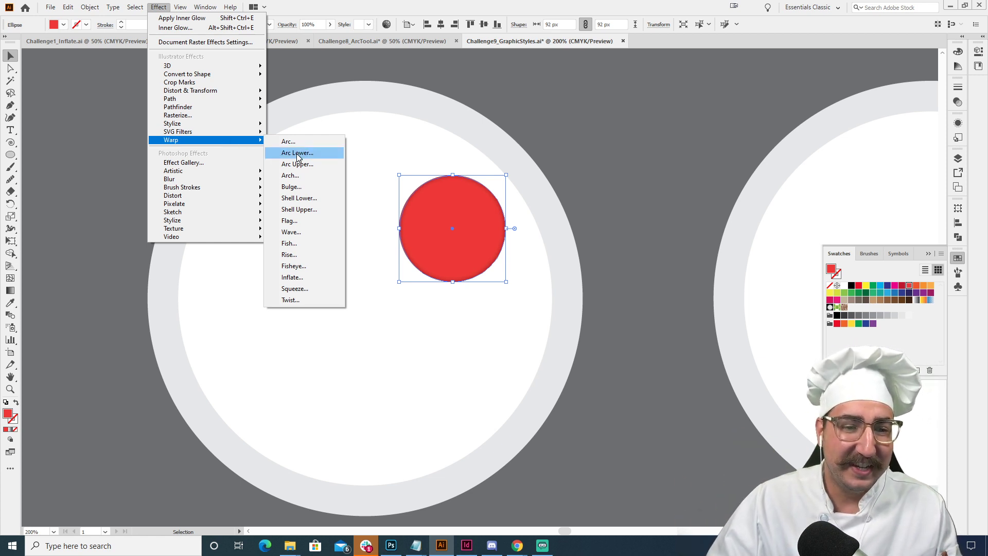
{"action": "left_click", "coordinate": [312, 143]}
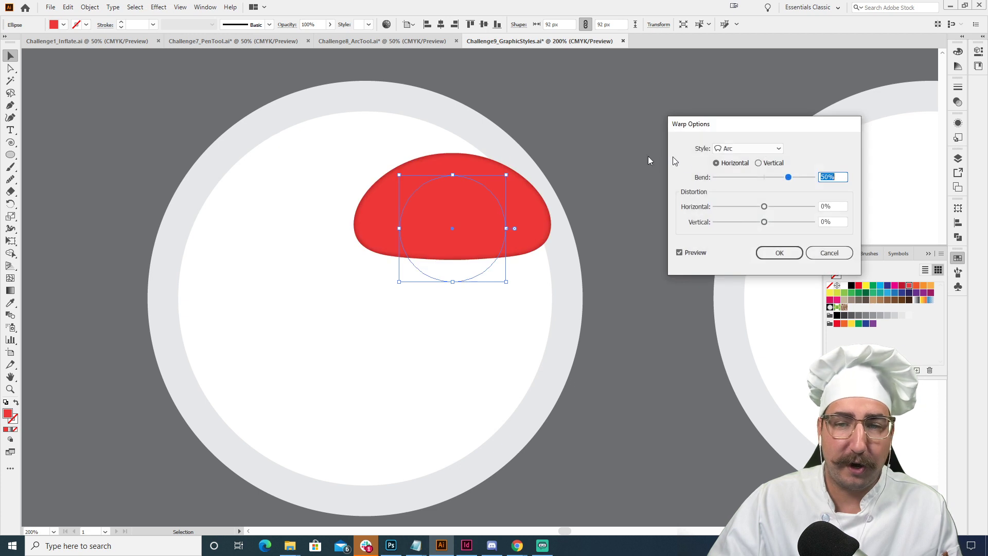
{"action": "left_click_drag", "start_coordinate": [724, 132], "coordinate": [673, 137]}
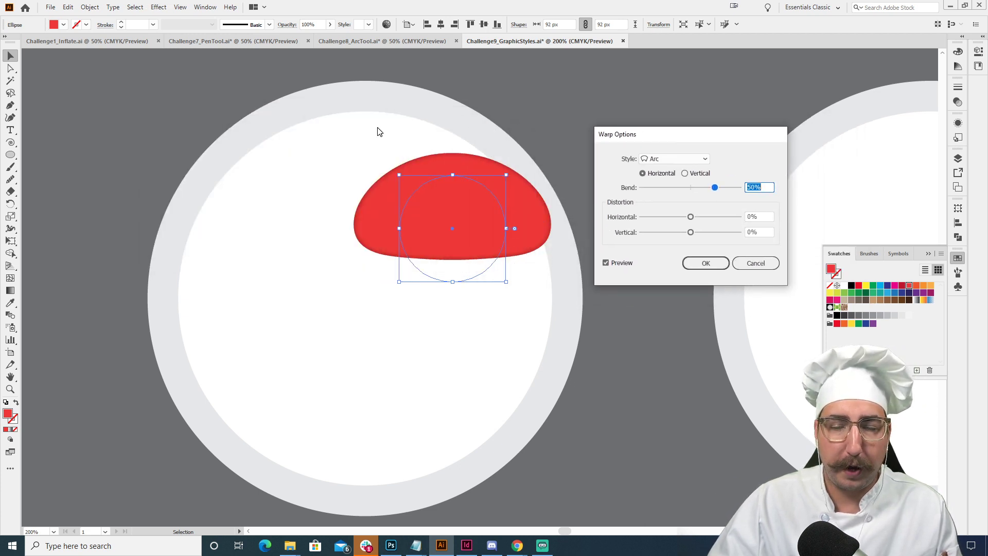
{"action": "left_click", "coordinate": [685, 174]}
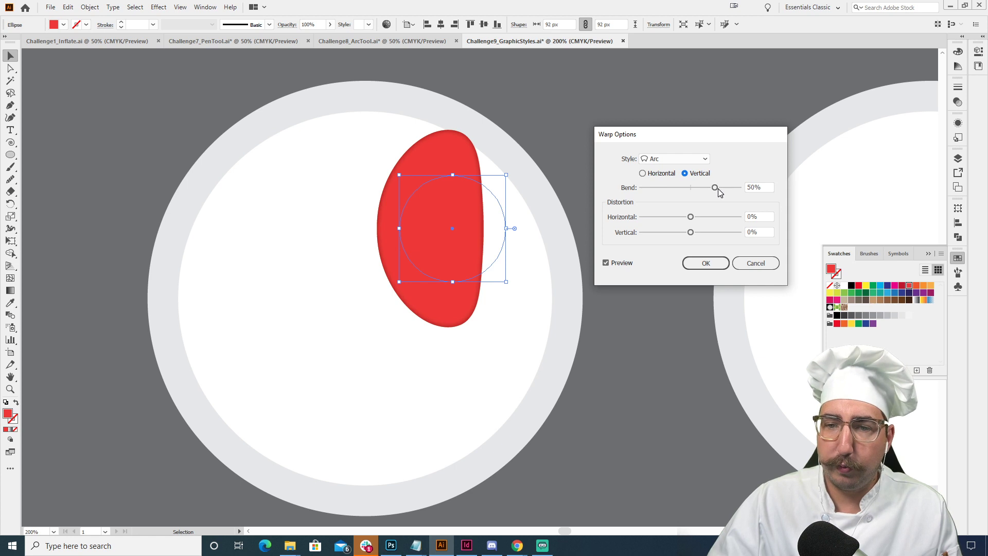
- Try a 100% bend on the warp, then a near-flat bend with 94% horizontal and -100% vertical distortion
{"action": "left_click_drag", "start_coordinate": [717, 187], "coordinate": [738, 187]}
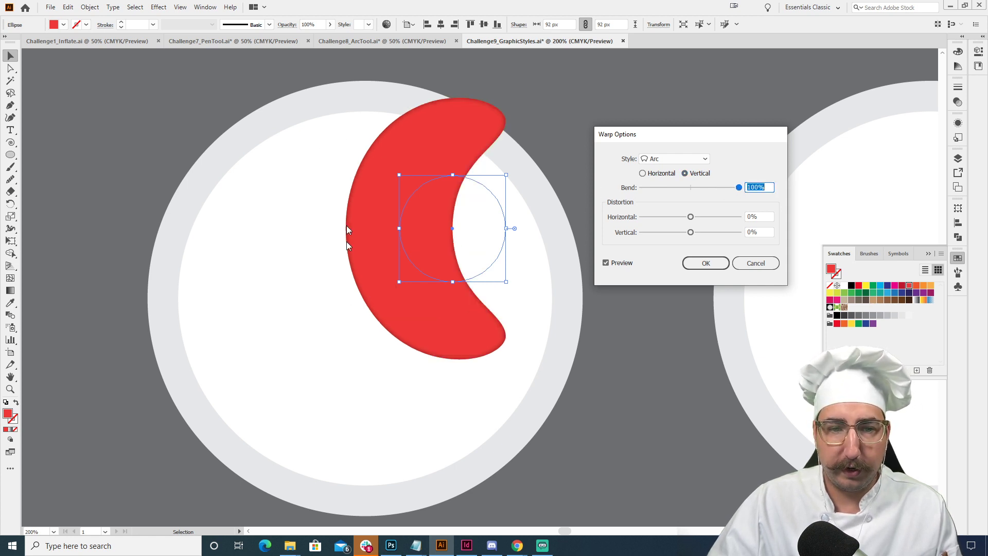
{"action": "left_click", "coordinate": [691, 188]}
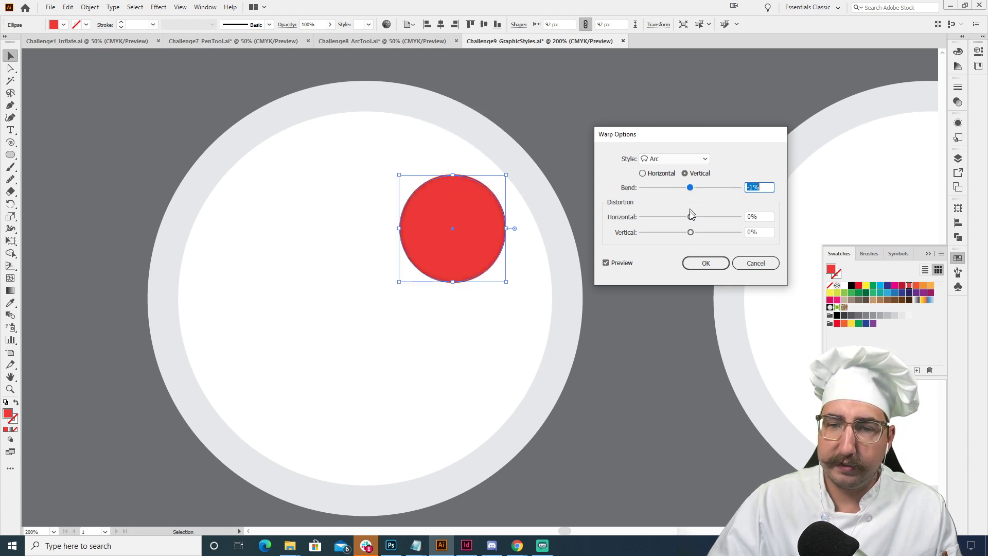
{"action": "left_click_drag", "start_coordinate": [702, 217], "coordinate": [641, 232]}
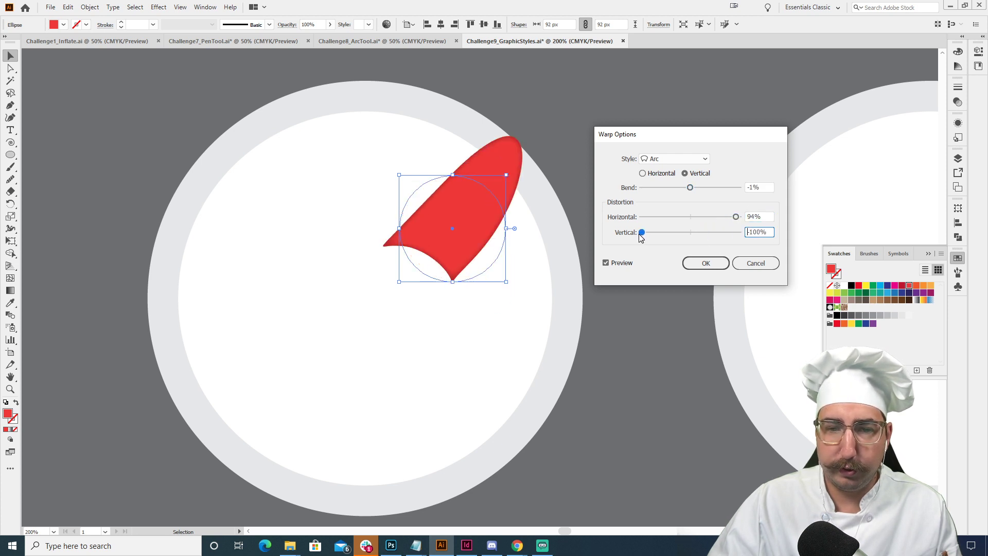
- Set the Arc warp to a -100% bend with -1% horizontal and 0% vertical distortion, and apply it
{"action": "left_click", "coordinate": [690, 217]}
{"action": "left_click_drag", "start_coordinate": [668, 232], "coordinate": [693, 233]}
{"action": "left_click_drag", "start_coordinate": [690, 187], "coordinate": [594, 187]}
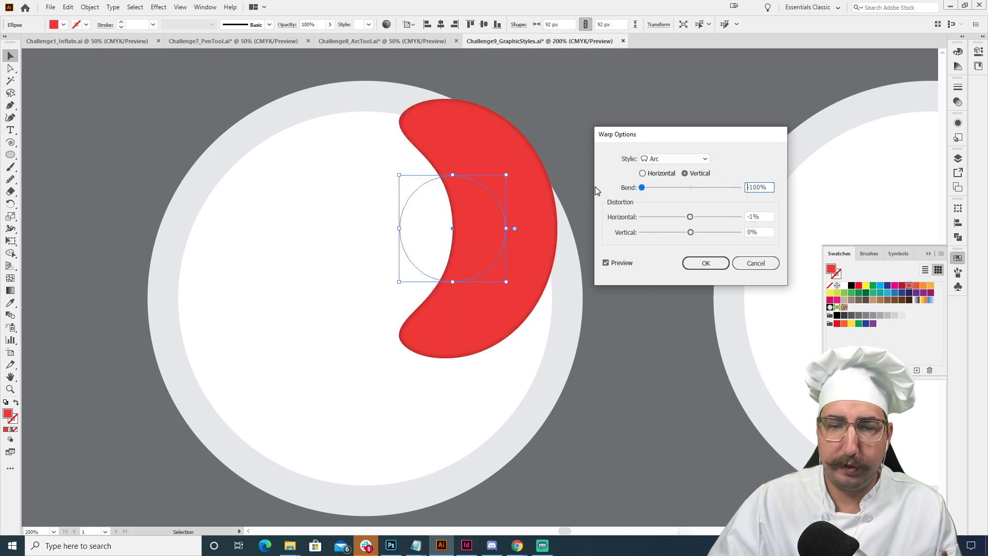
{"action": "left_click", "coordinate": [704, 263]}
- Move the warped red shape down and inward so it sits within the white area of the first plate, then deselect it
{"action": "left_click_drag", "start_coordinate": [476, 214], "coordinate": [458, 279]}
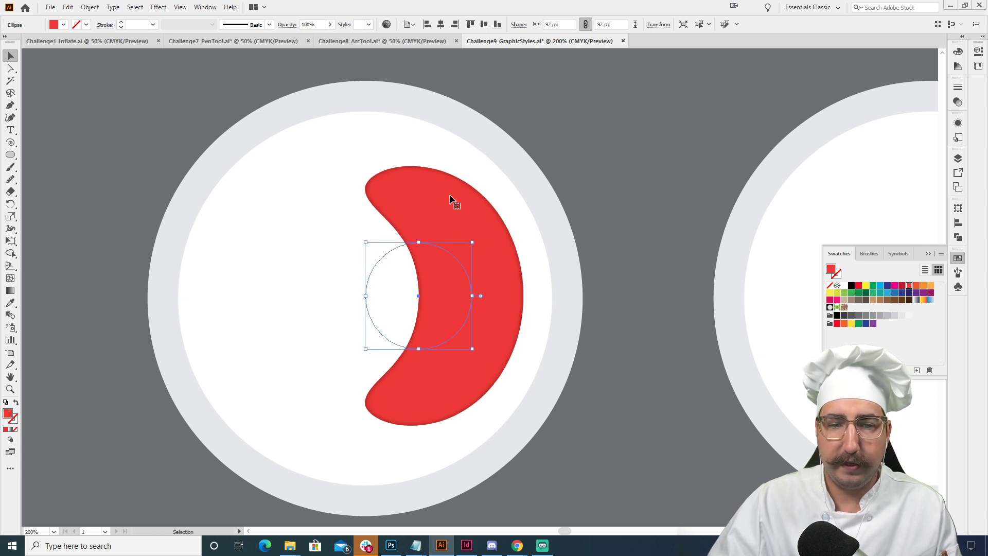
{"action": "key", "text": "shift+Up"}
{"action": "key", "text": "Down"}
{"action": "key", "text": "Down"}
{"action": "key", "text": "Down"}
{"action": "key", "text": "Down"}
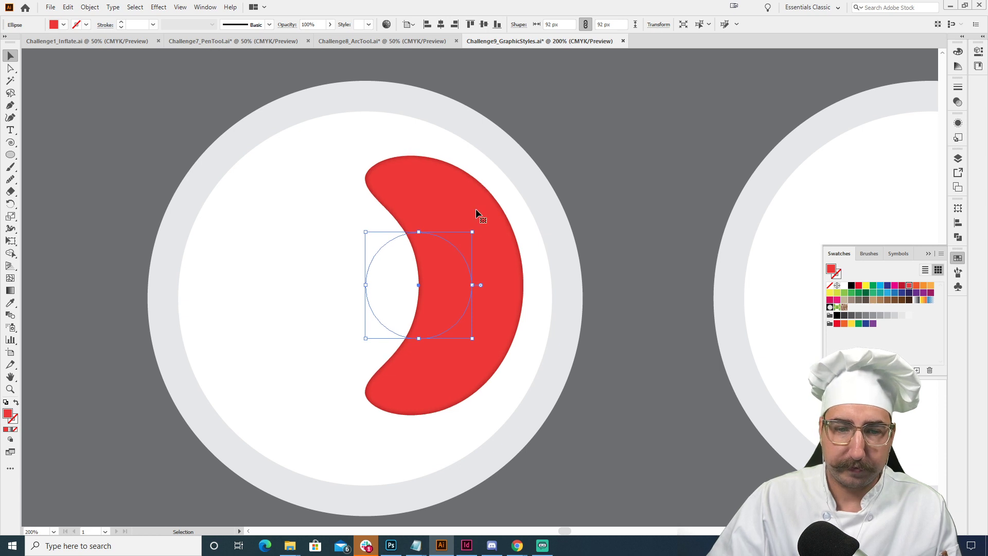
{"action": "left_click", "coordinate": [627, 180]}
- Draw a narrow upright red ellipse, about 43 by 82 px, on the second plate
{"action": "key", "text": "z"}
{"action": "left_click", "coordinate": [620, 312], "text": "alt"}
{"action": "left_click", "coordinate": [620, 312], "text": "alt"}
{"action": "left_click_drag", "start_coordinate": [607, 304], "coordinate": [547, 305]}
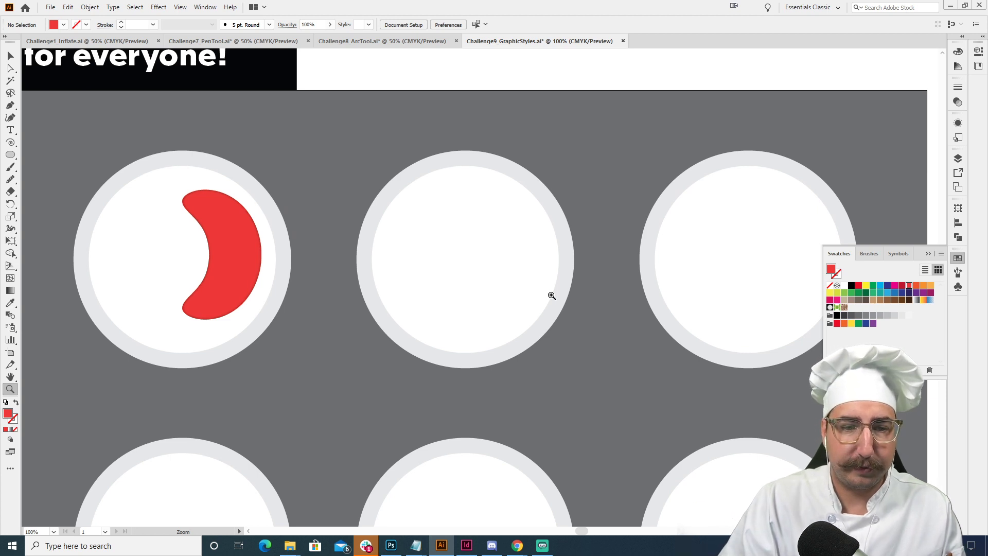
{"action": "key", "text": "l"}
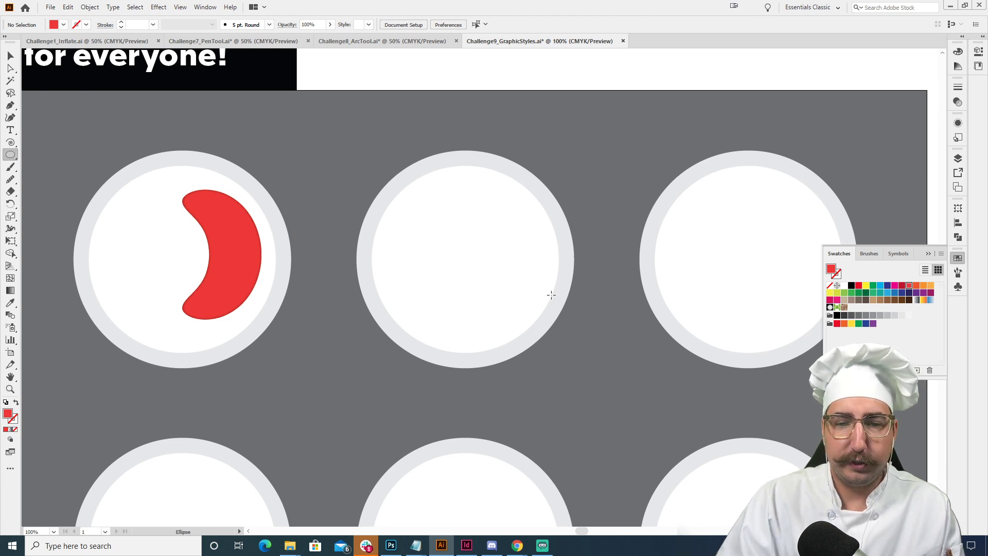
{"action": "left_click_drag", "start_coordinate": [493, 260], "coordinate": [480, 236]}
- Save the appearance of the warped red shape on the first plate as a new graphic style
{"action": "key", "text": "z"}
{"action": "left_click", "coordinate": [495, 256]}
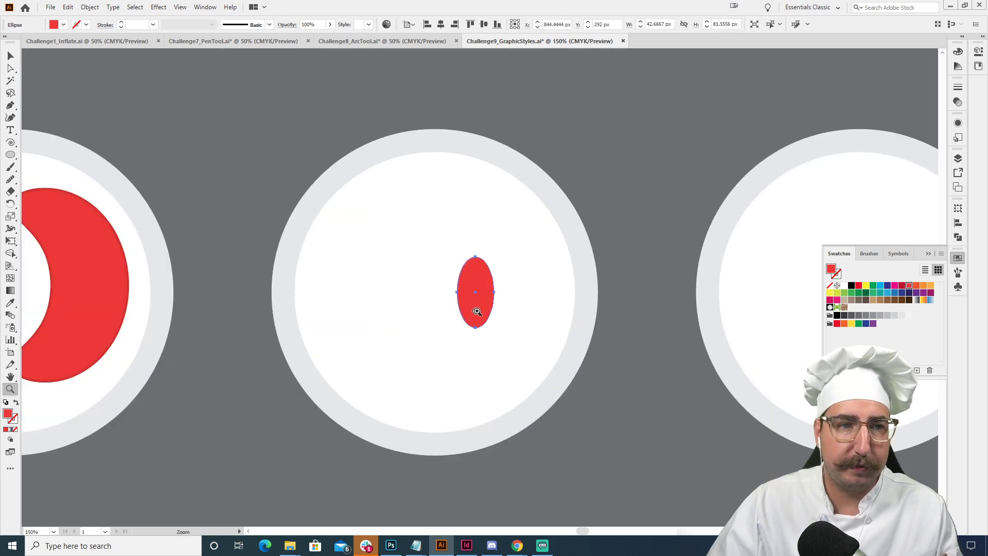
{"action": "left_click_drag", "start_coordinate": [221, 264], "coordinate": [559, 227]}
{"action": "key", "text": "v"}
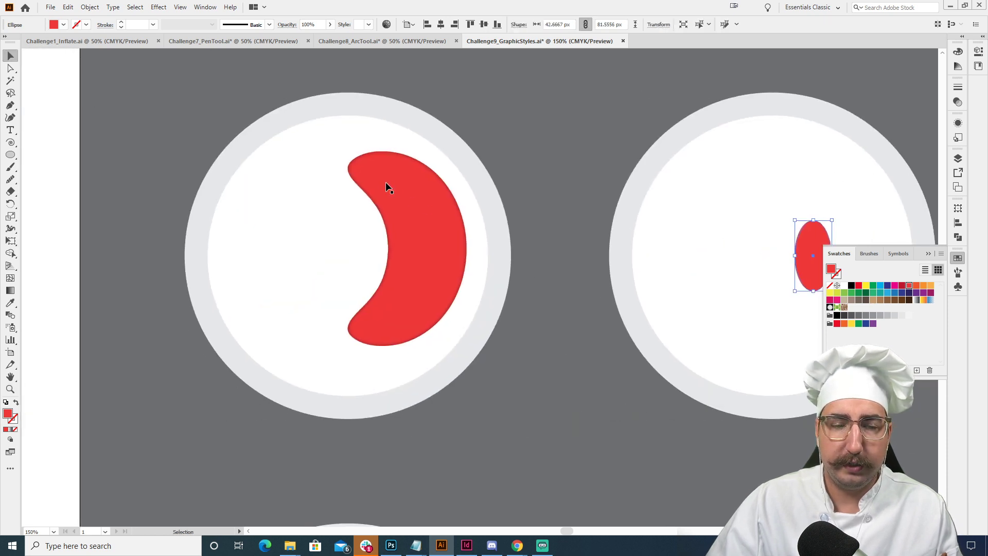
{"action": "left_click", "coordinate": [410, 195]}
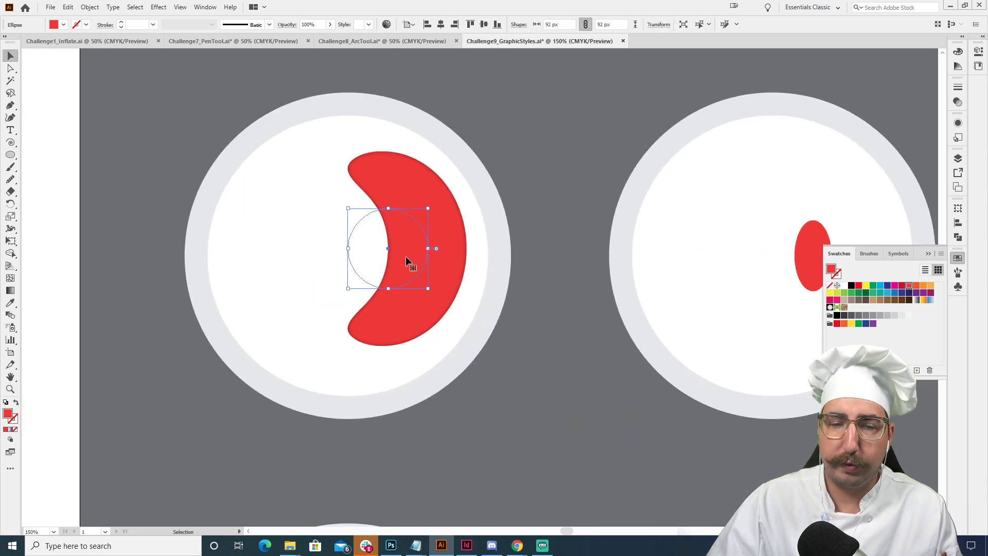
{"action": "left_click", "coordinate": [958, 124]}
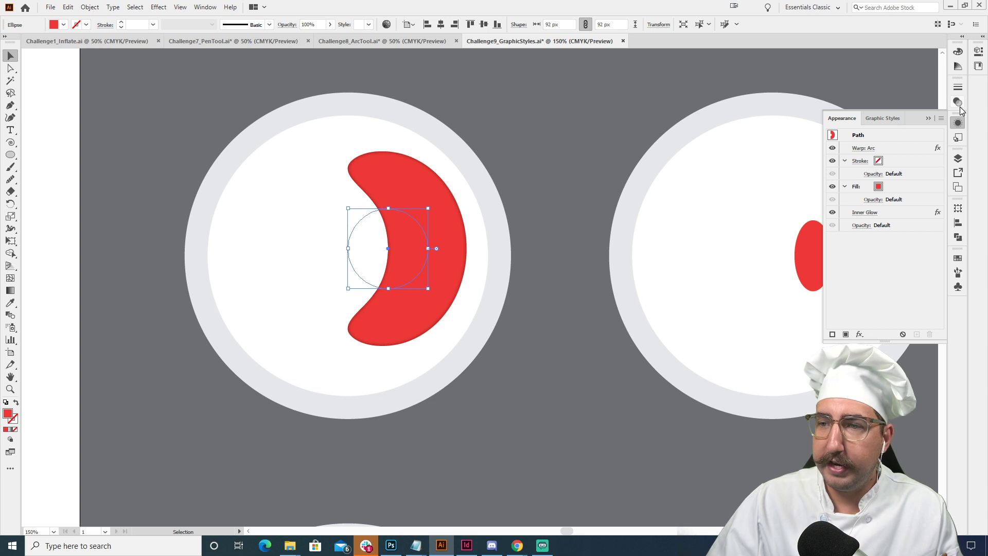
{"action": "left_click", "coordinate": [957, 138]}
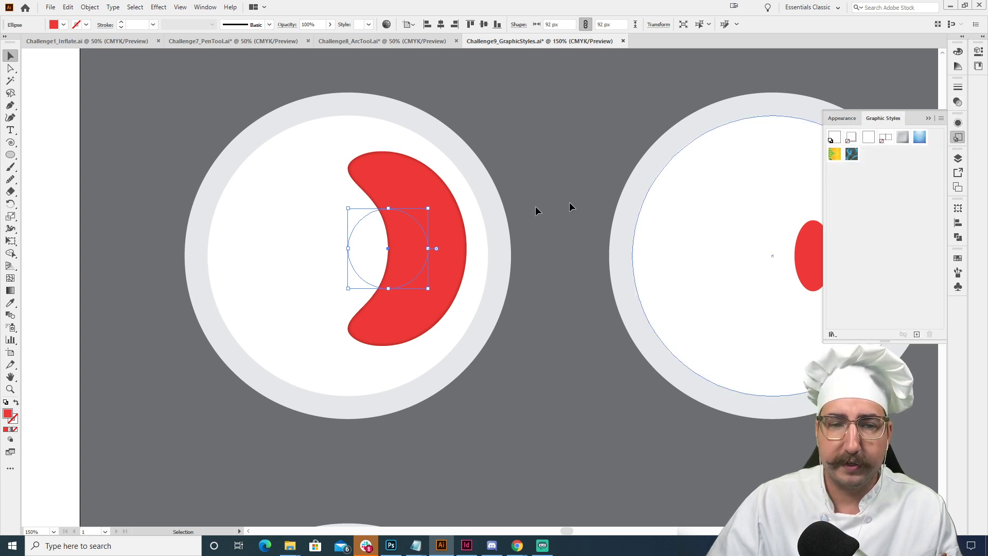
{"action": "left_click", "coordinate": [917, 335]}
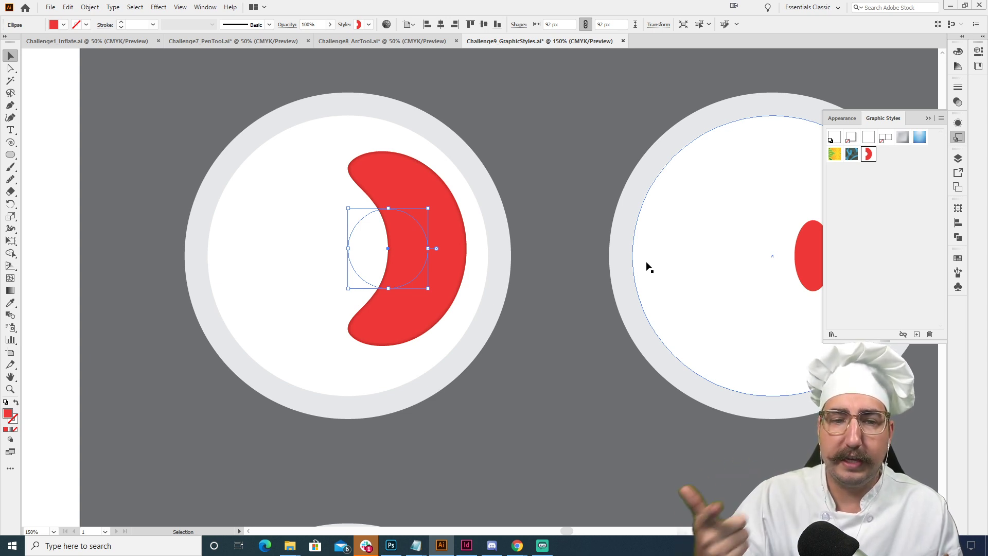
{"action": "left_click", "coordinate": [542, 200]}
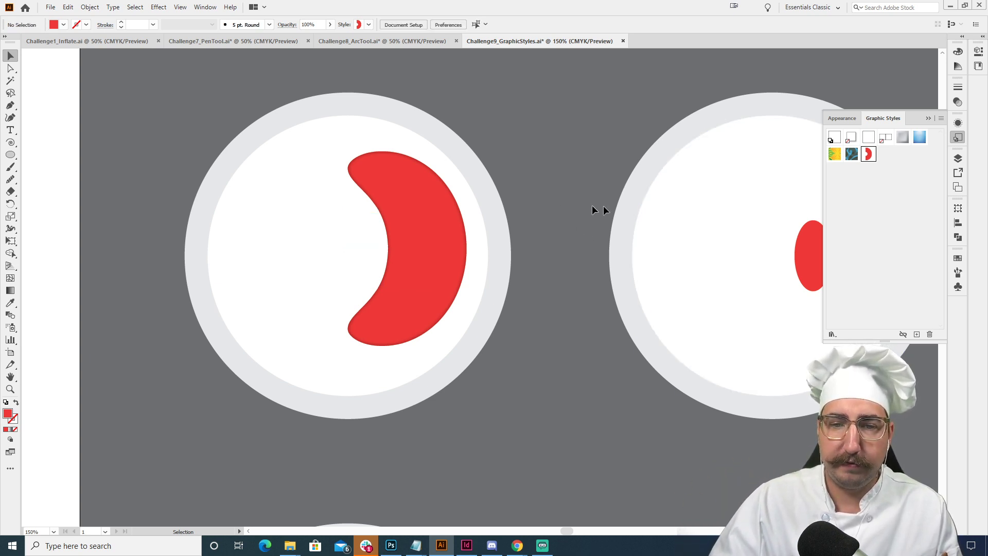
- Apply the saved red arc graphic style to the narrow ellipse on the second plate
{"action": "left_click_drag", "start_coordinate": [592, 205], "coordinate": [390, 204]}
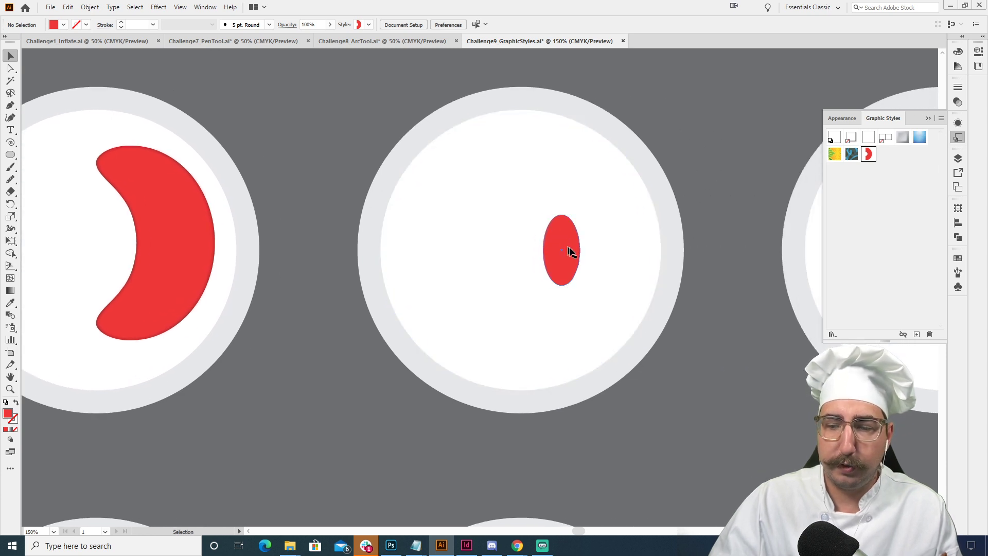
{"action": "left_click", "coordinate": [571, 239]}
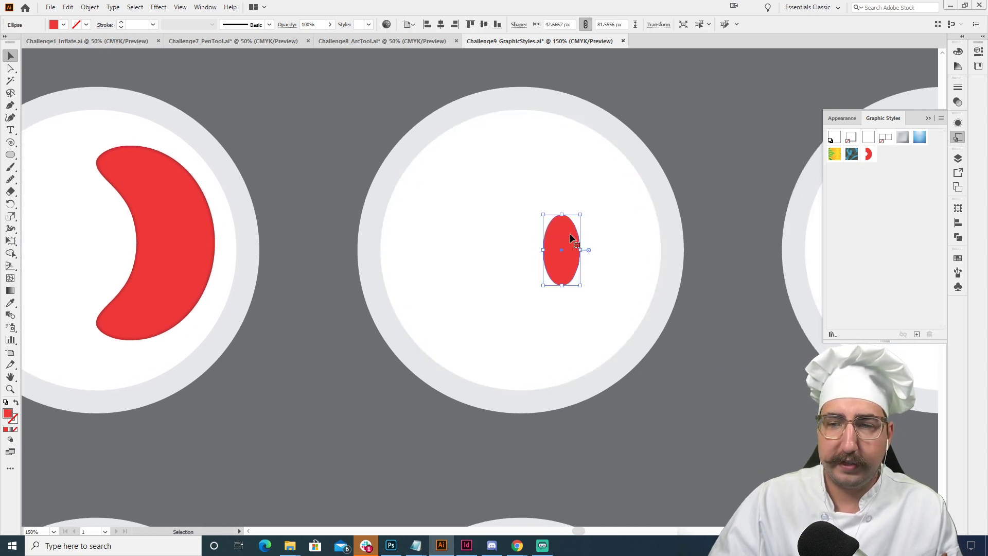
{"action": "left_click", "coordinate": [868, 154]}
- Scale the styled ellipse up to about 71 by 135 px and shift it slightly toward the second plate's center
{"action": "key", "text": "s"}
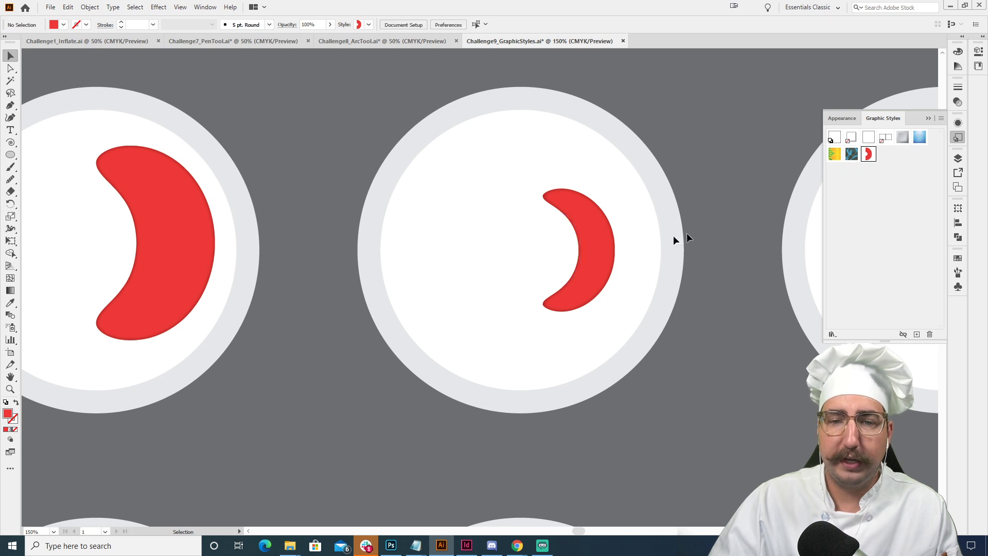
{"action": "left_click_drag", "start_coordinate": [695, 176], "coordinate": [802, 133]}
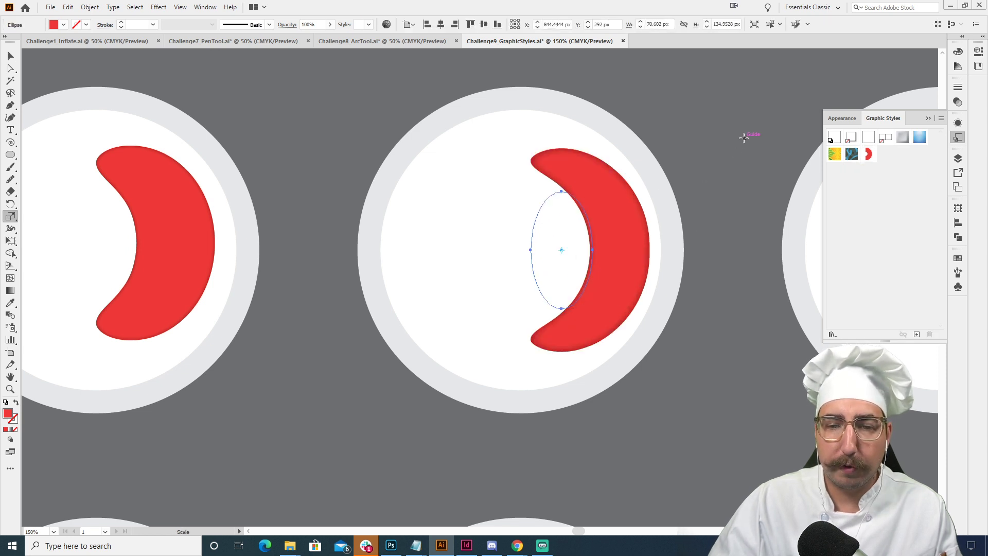
{"action": "key", "text": "v"}
{"action": "left_click_drag", "start_coordinate": [591, 232], "coordinate": [578, 229]}
{"action": "left_click", "coordinate": [708, 196]}
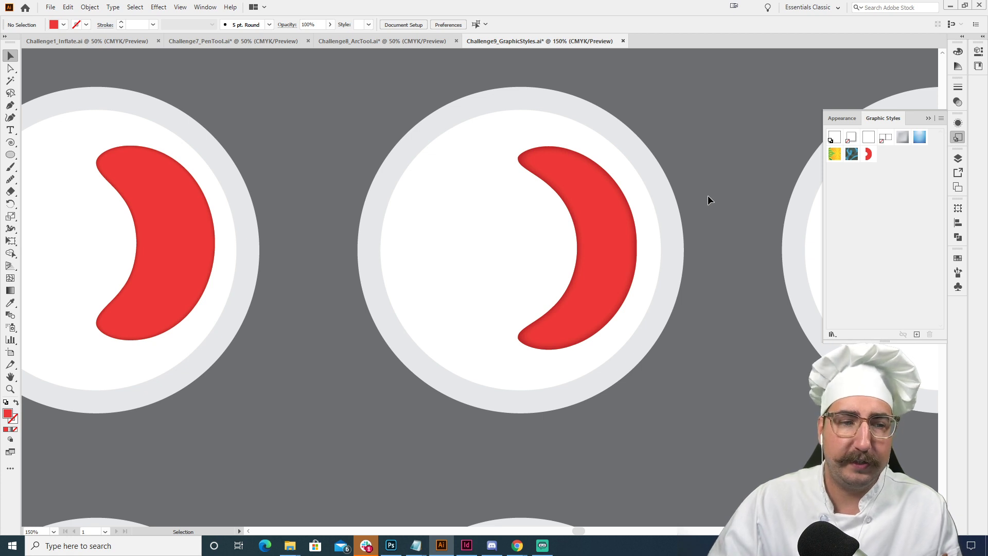
- Draw a circle about 92 px wide at the center of the third plate and fill it yellow
{"action": "left_click_drag", "start_coordinate": [690, 264], "coordinate": [326, 252]}
{"action": "key", "text": "l"}
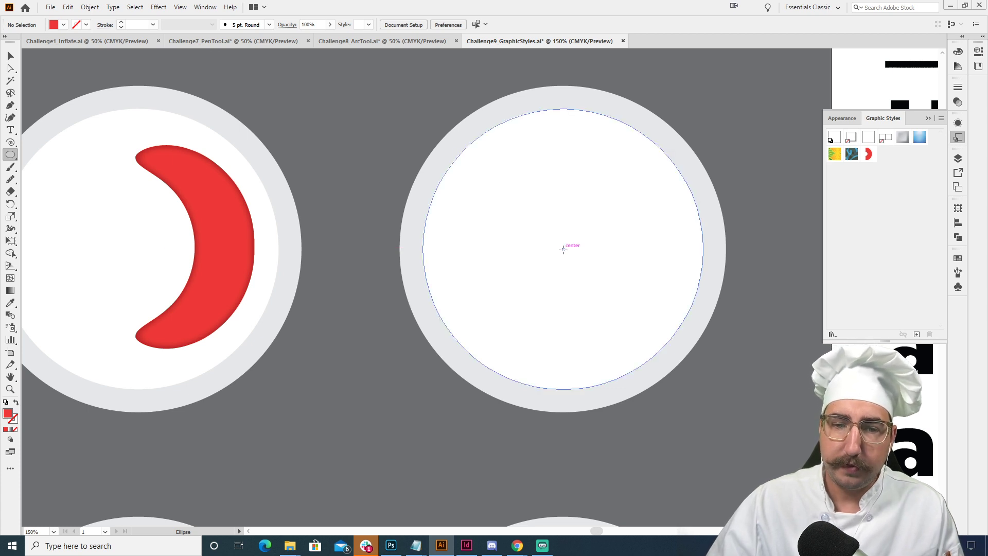
{"action": "left_click_drag", "start_coordinate": [563, 249], "coordinate": [523, 226]}
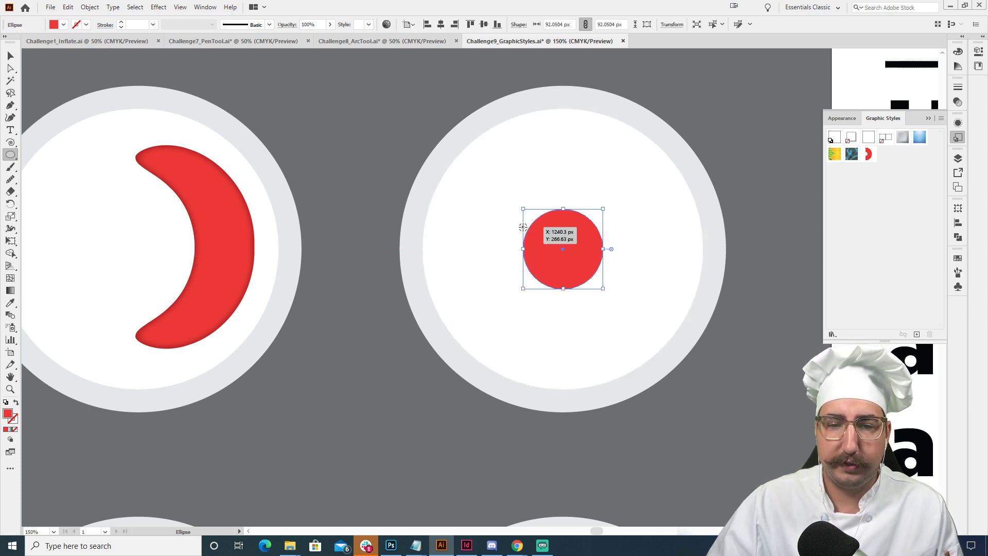
{"action": "left_click", "coordinate": [958, 258]}
{"action": "left_click", "coordinate": [865, 286]}
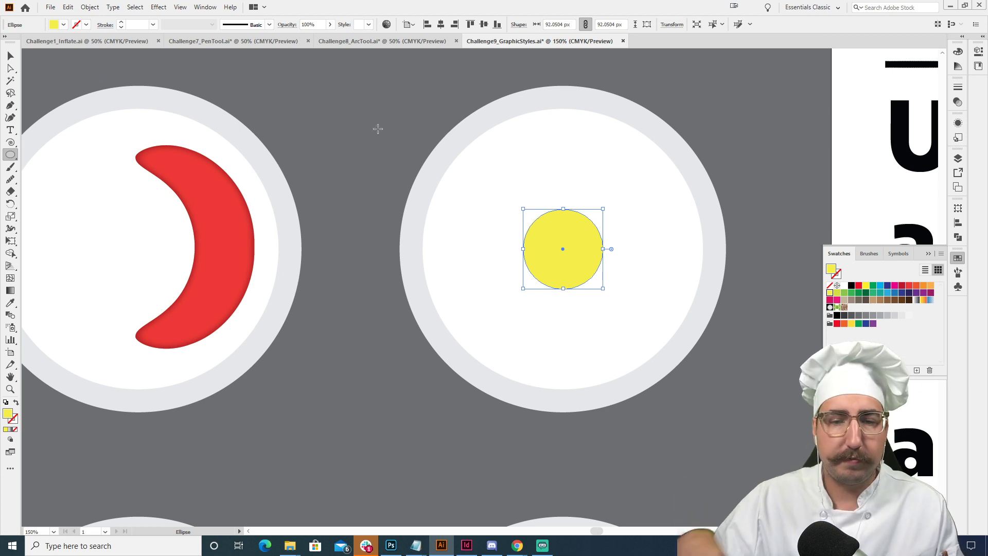
- Apply a Roughen effect to the yellow circle with 5% relative size, detail 10 and smooth points
{"action": "left_click", "coordinate": [159, 6]}
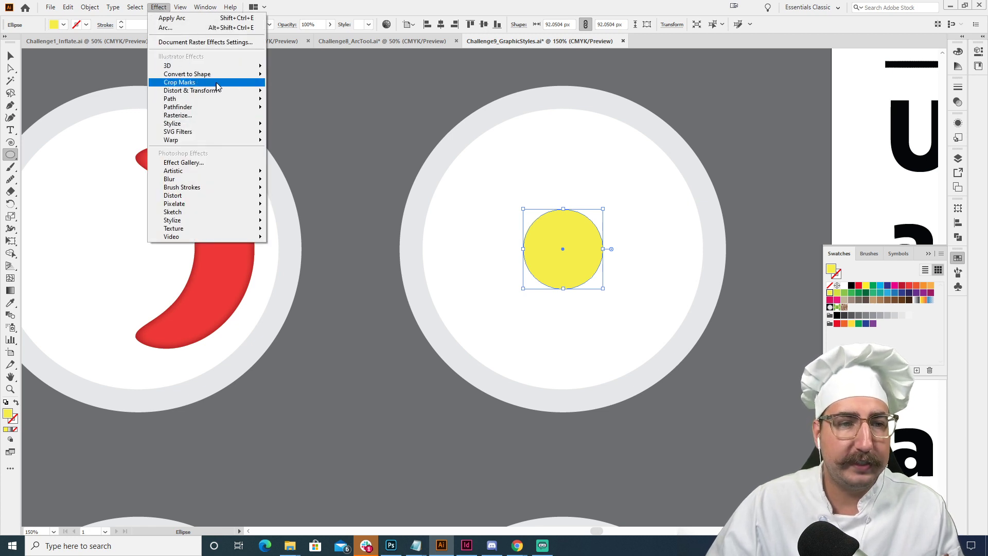
{"action": "mouse_move", "coordinate": [219, 92]}
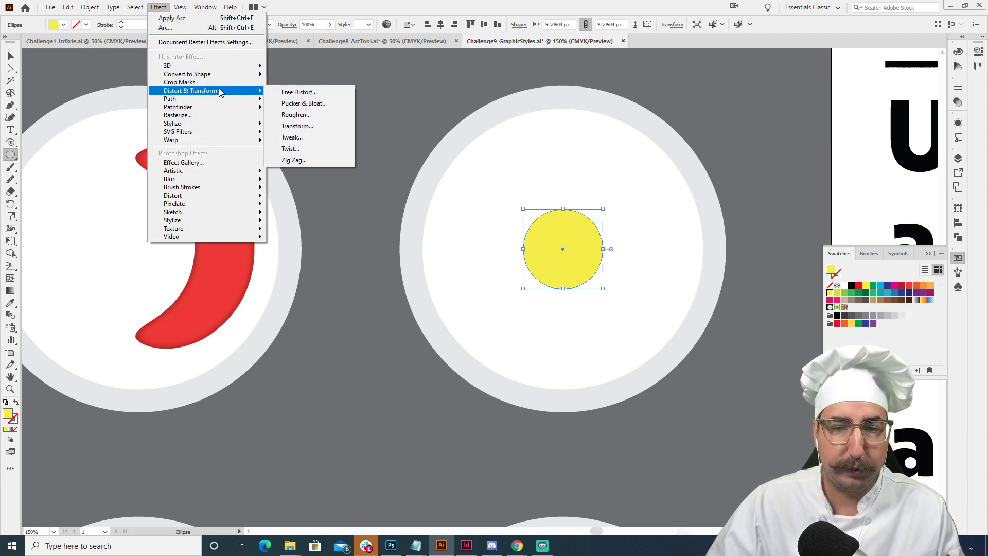
{"action": "left_click", "coordinate": [303, 118]}
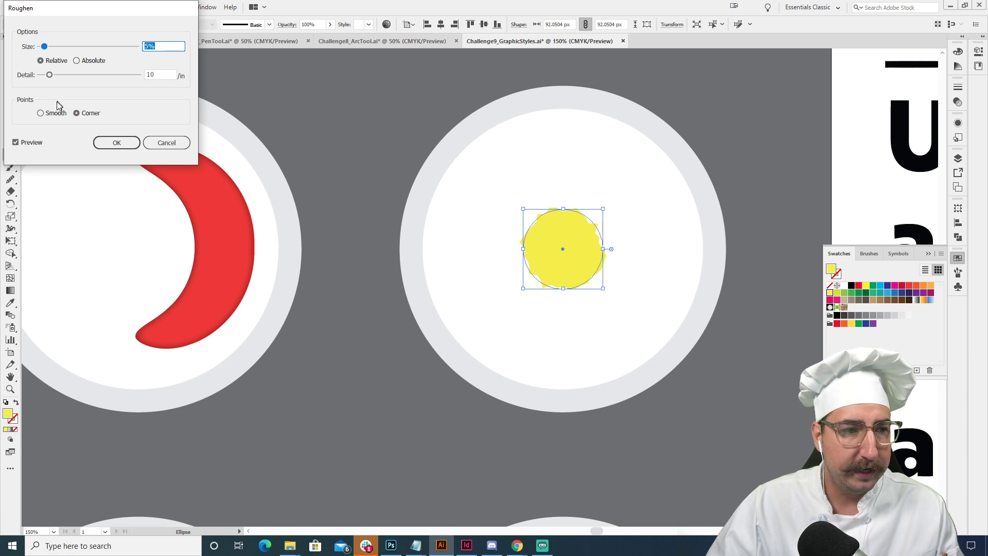
{"action": "left_click", "coordinate": [41, 113]}
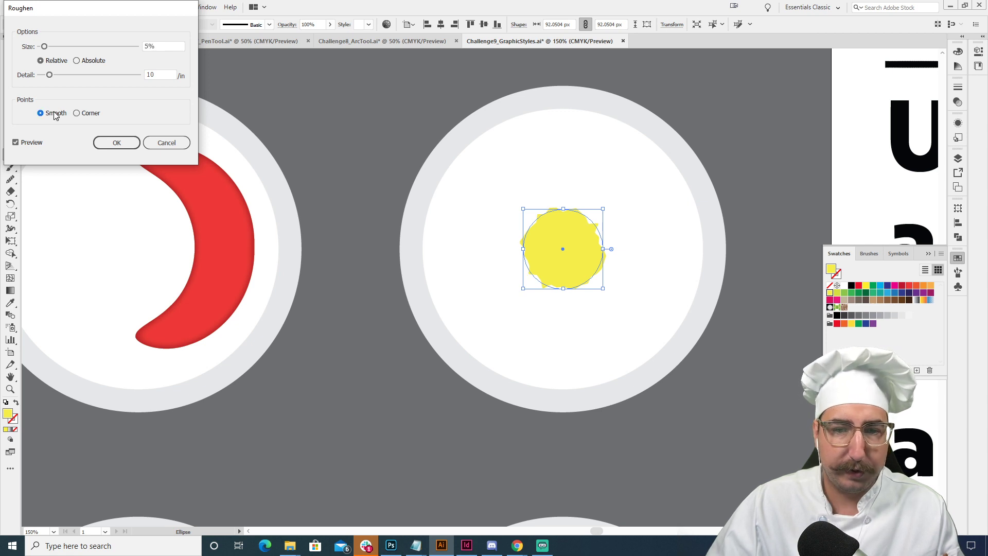
{"action": "left_click", "coordinate": [115, 144]}
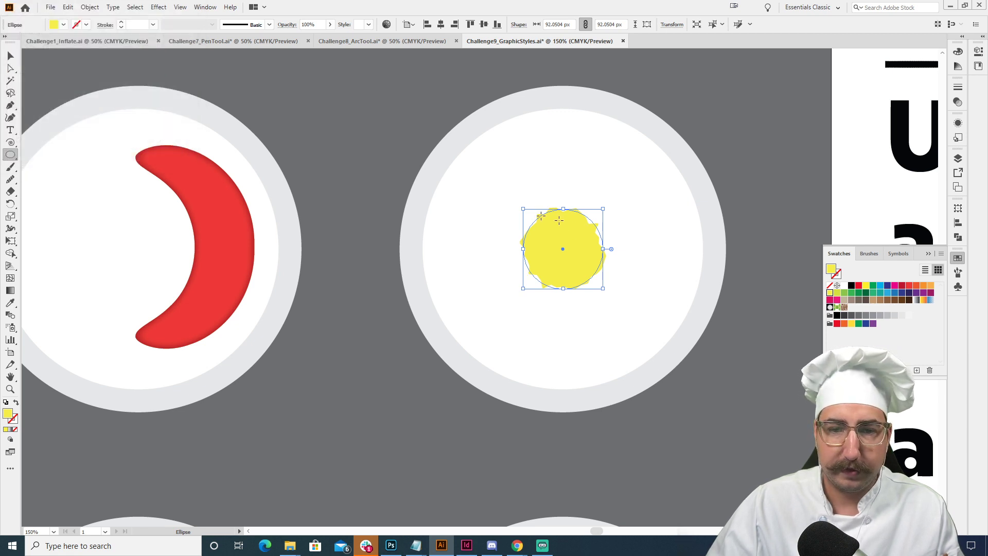
- Recolor the roughened circle to a purple swatch after trying light blue
{"action": "left_click", "coordinate": [880, 286]}
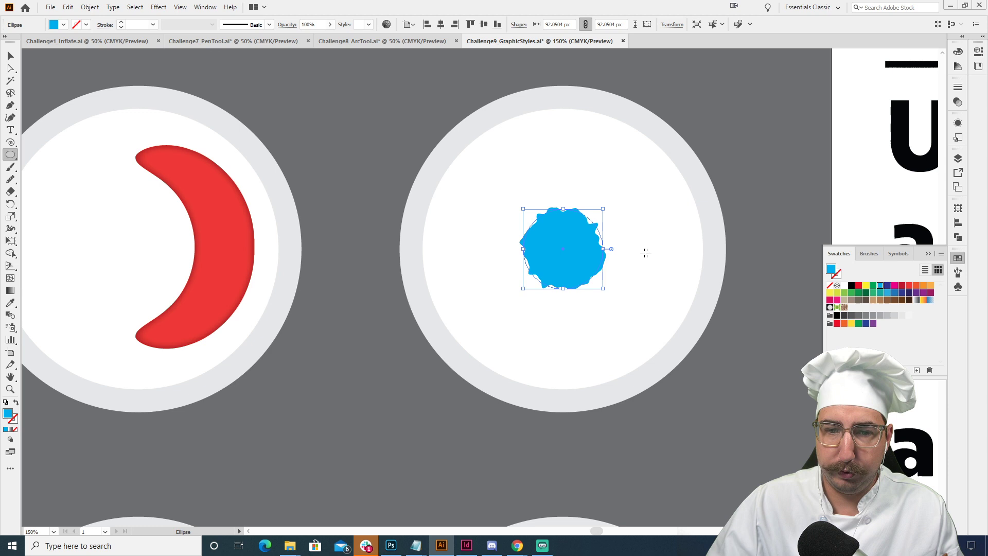
{"action": "left_click", "coordinate": [923, 293]}
{"action": "left_click", "coordinate": [916, 292]}
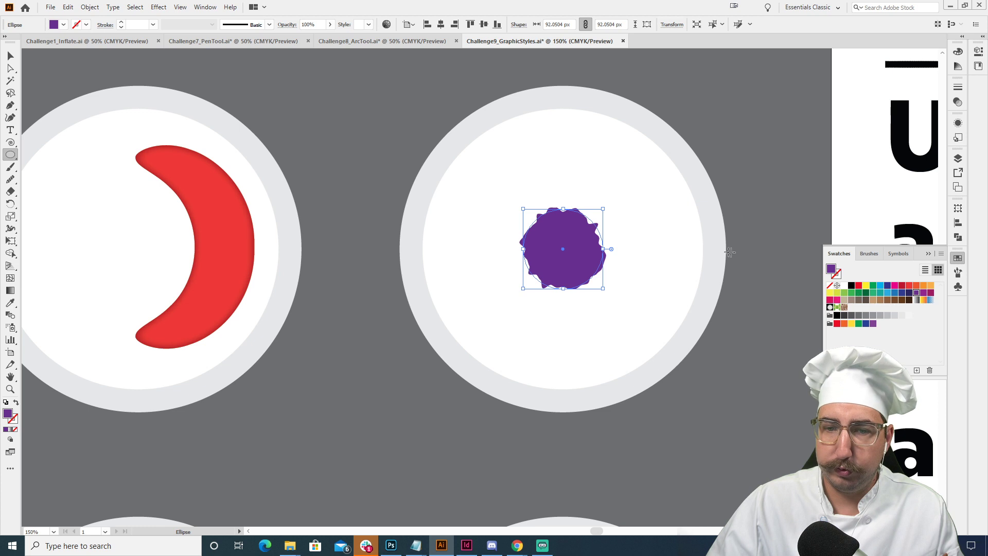
- Add a dark purple inner glow to the roughened circle, using Multiply mode, 75% opacity and 5 px blur from the edge
{"action": "left_click", "coordinate": [158, 9]}
{"action": "mouse_move", "coordinate": [216, 124]}
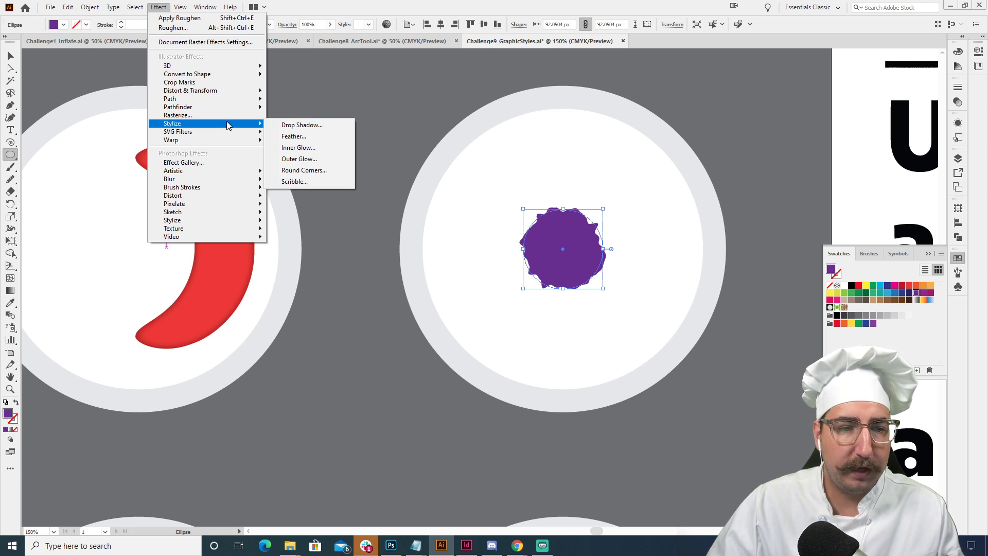
{"action": "left_click", "coordinate": [305, 148]}
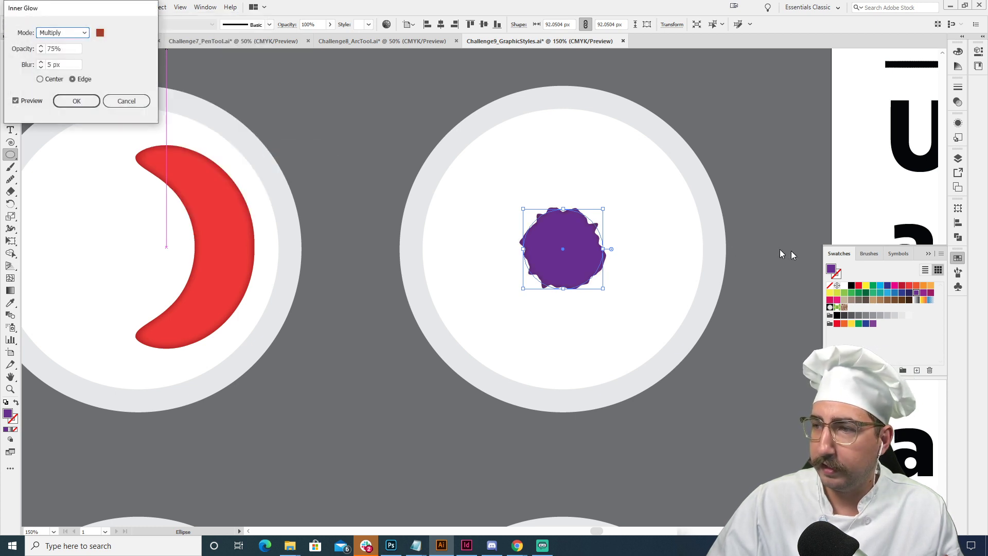
{"action": "left_click", "coordinate": [100, 34]}
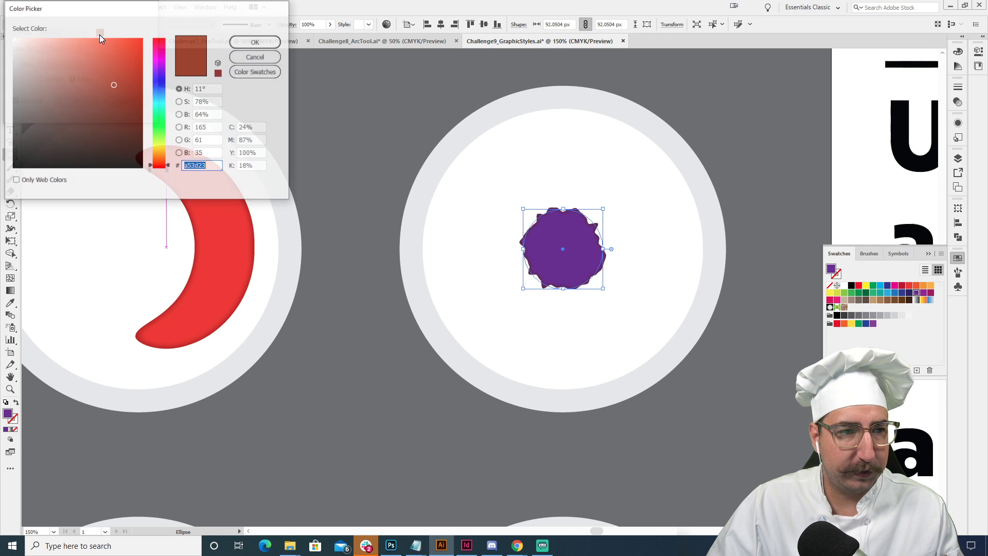
{"action": "left_click", "coordinate": [158, 67]}
{"action": "left_click", "coordinate": [128, 102]}
{"action": "left_click", "coordinate": [256, 42]}
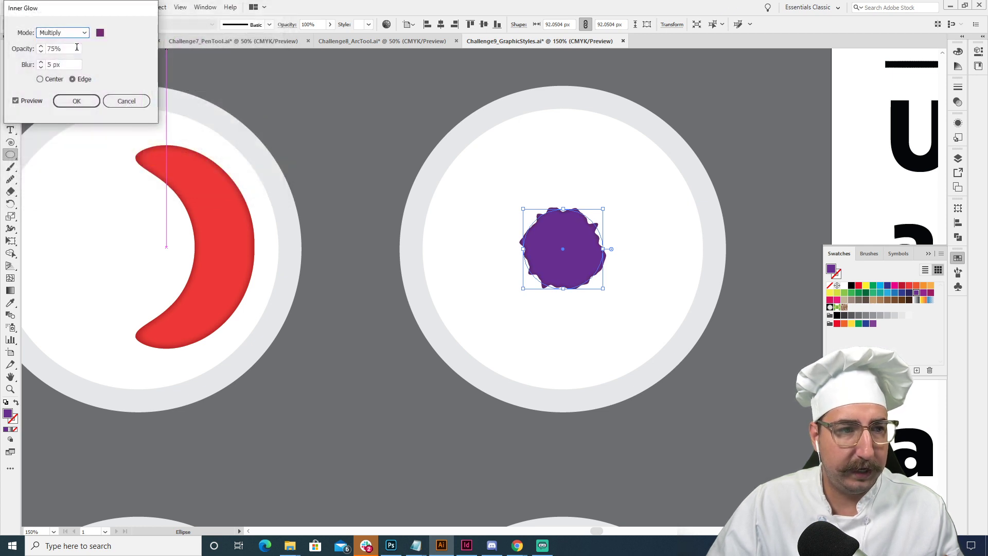
{"action": "left_click", "coordinate": [76, 101]}
- Add a black outer glow to the roughened purple circle, using Normal mode, 75% opacity and 5 px blur
{"action": "key", "text": "z"}
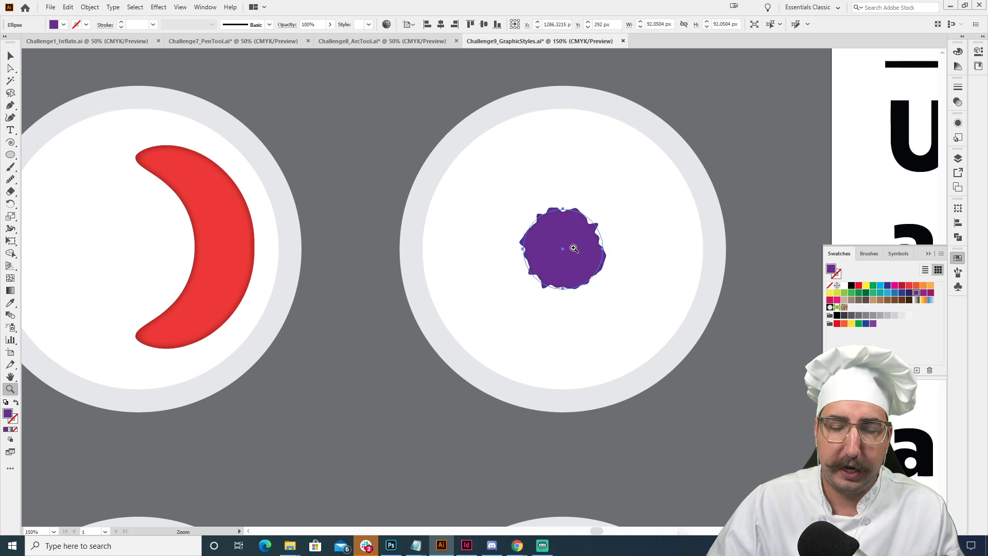
{"action": "left_click", "coordinate": [574, 248]}
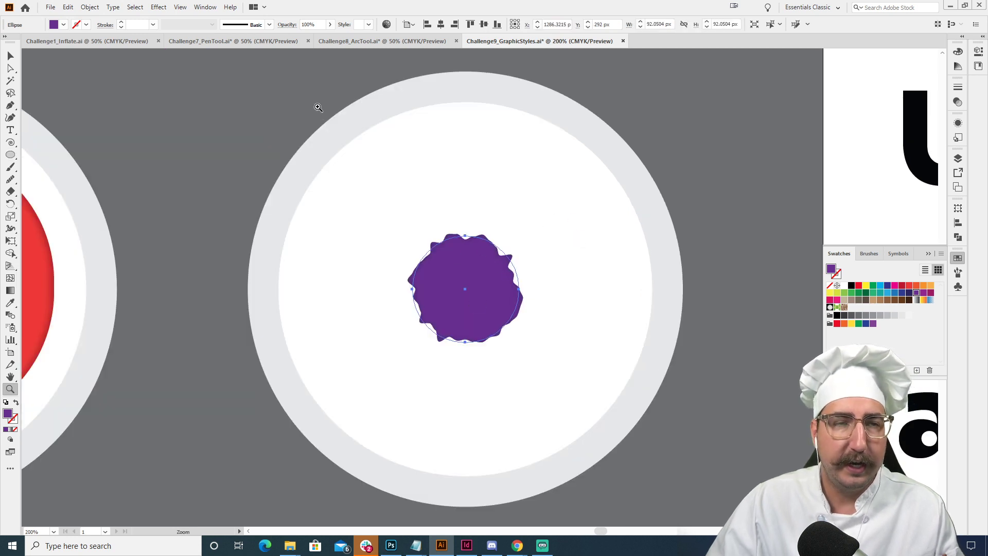
{"action": "left_click", "coordinate": [159, 7]}
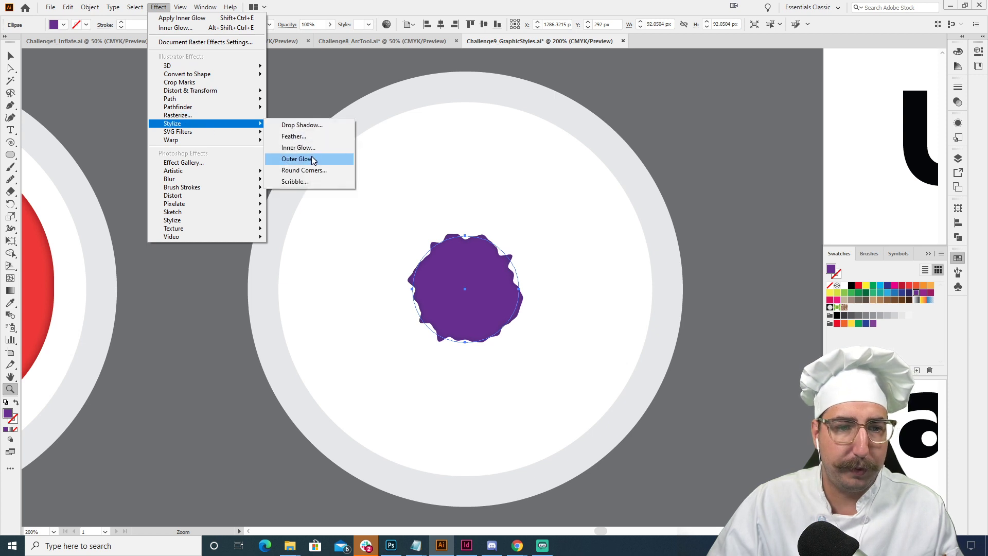
{"action": "left_click", "coordinate": [298, 159]}
{"action": "left_click", "coordinate": [71, 34]}
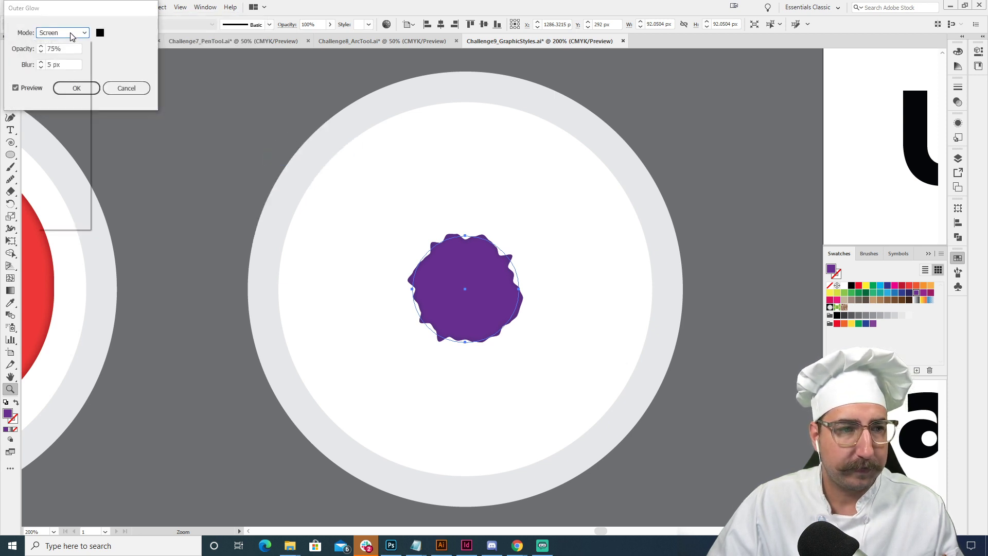
{"action": "left_click", "coordinate": [72, 49]}
{"action": "left_click", "coordinate": [77, 88]}
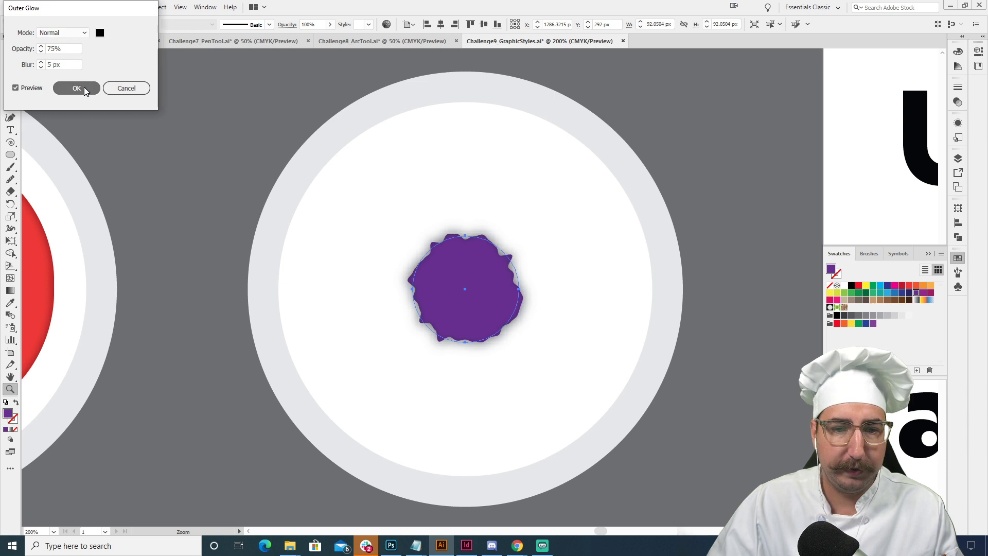
- Start a Warp effect on the purple circle with the Flag style, vertical orientation and a bend of -1%
{"action": "left_click", "coordinate": [159, 8]}
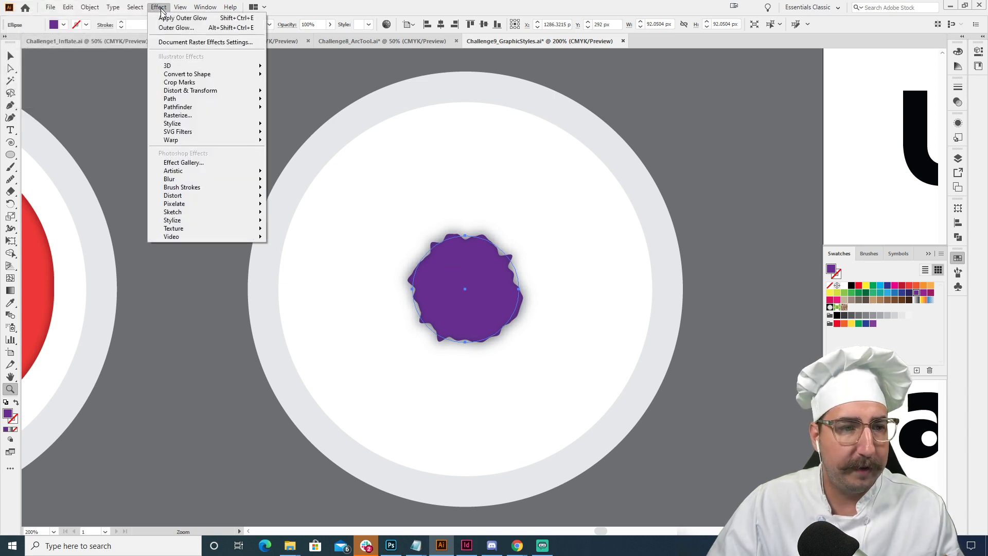
{"action": "mouse_move", "coordinate": [222, 144]}
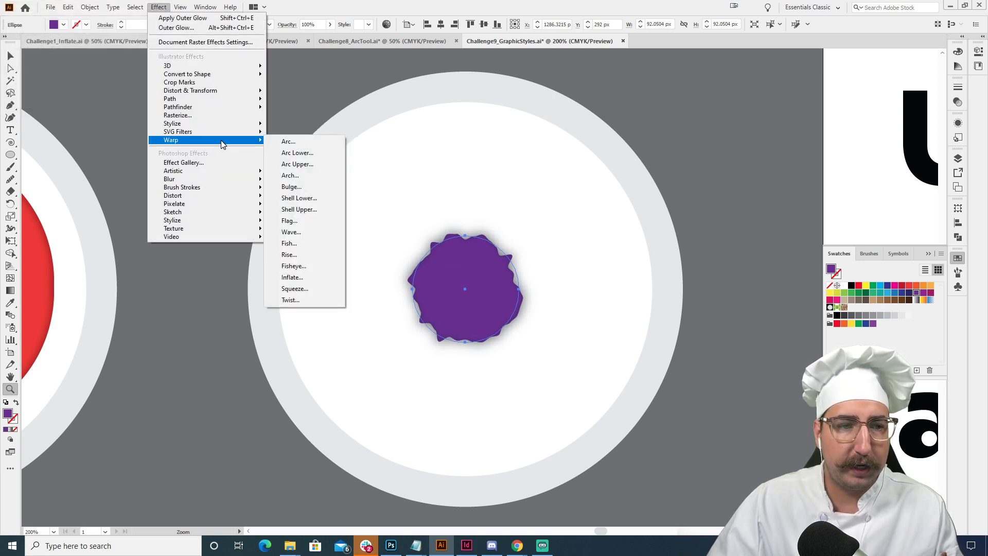
{"action": "left_click", "coordinate": [288, 141]}
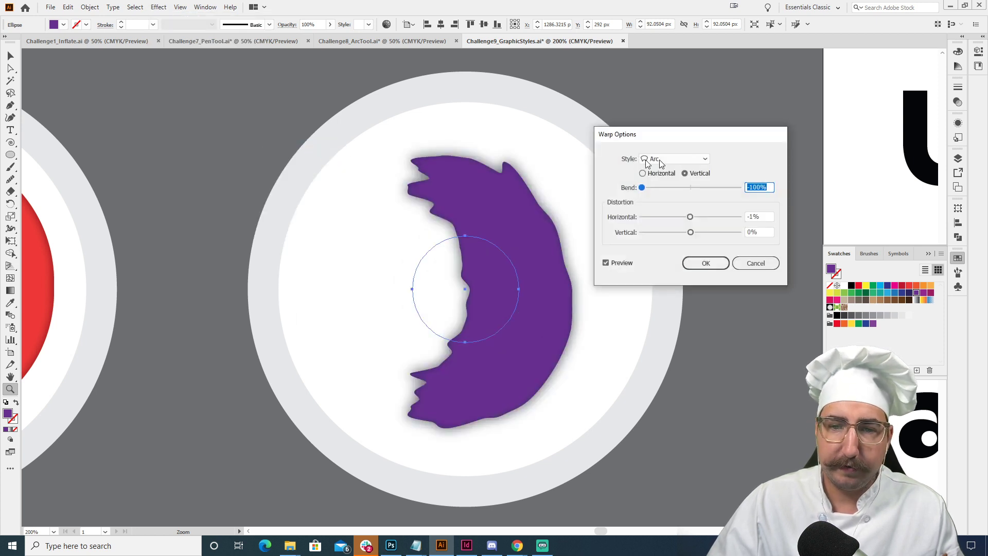
{"action": "left_click_drag", "start_coordinate": [676, 148], "coordinate": [690, 105]}
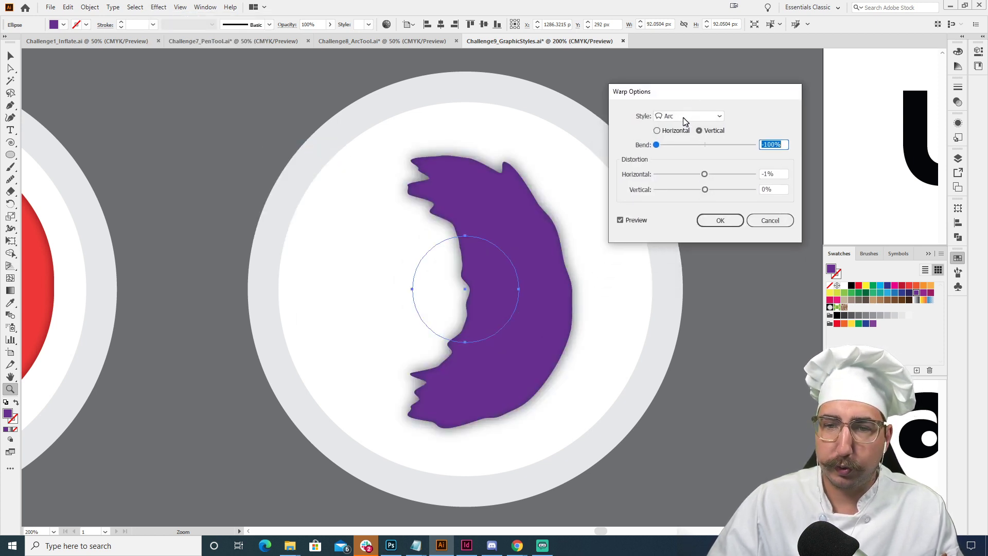
{"action": "left_click", "coordinate": [682, 118]}
{"action": "left_click", "coordinate": [687, 213]}
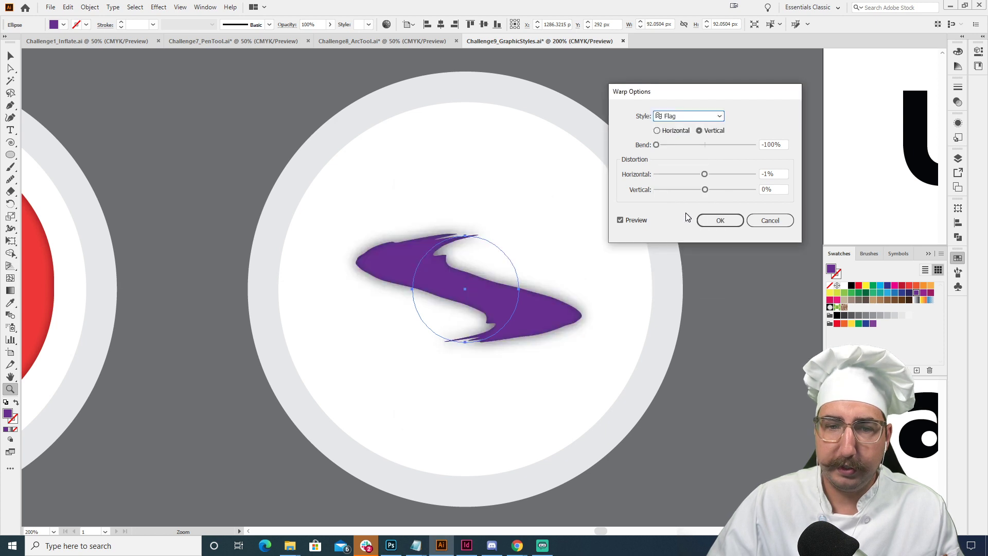
{"action": "left_click", "coordinate": [703, 145]}
{"action": "mouse_move", "coordinate": [703, 145]}
{"action": "left_mouse_down"}
{"action": "mouse_move", "coordinate": [724, 145]}
{"action": "mouse_move", "coordinate": [703, 146]}
{"action": "left_mouse_up"}
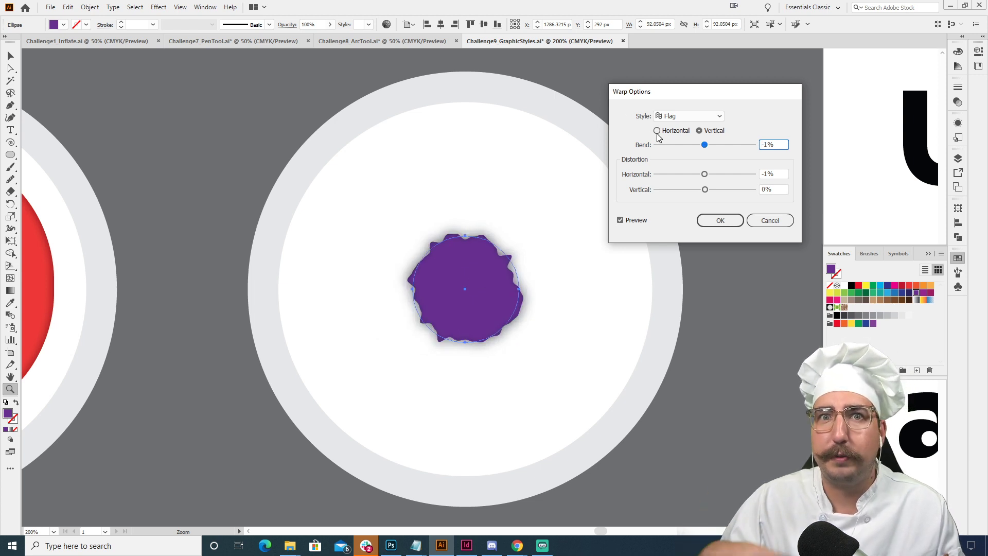
- Experiment with the warp's distortion and set it to 3% horizontal and -1% vertical
{"action": "left_click", "coordinate": [746, 174]}
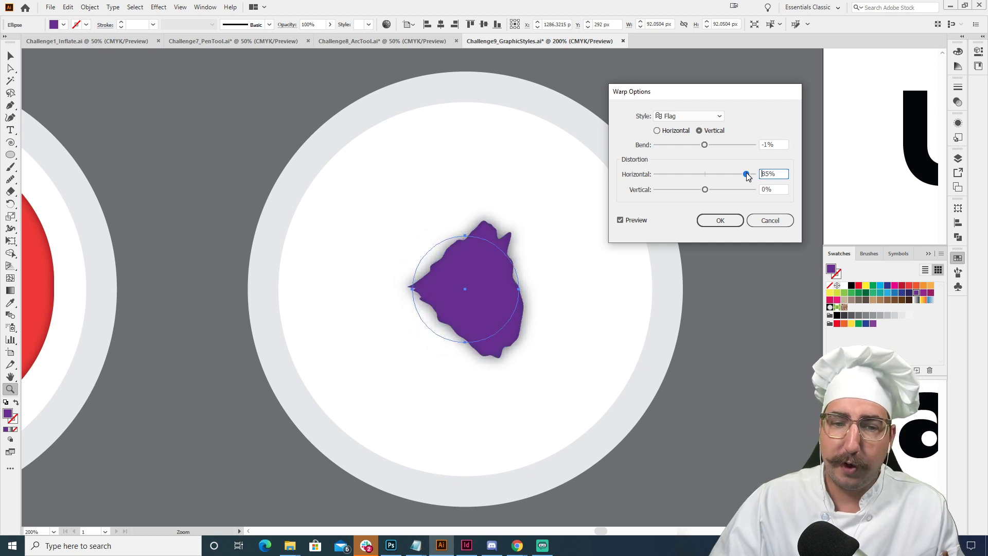
{"action": "left_click_drag", "start_coordinate": [746, 175], "coordinate": [656, 190]}
{"action": "left_click", "coordinate": [705, 190]}
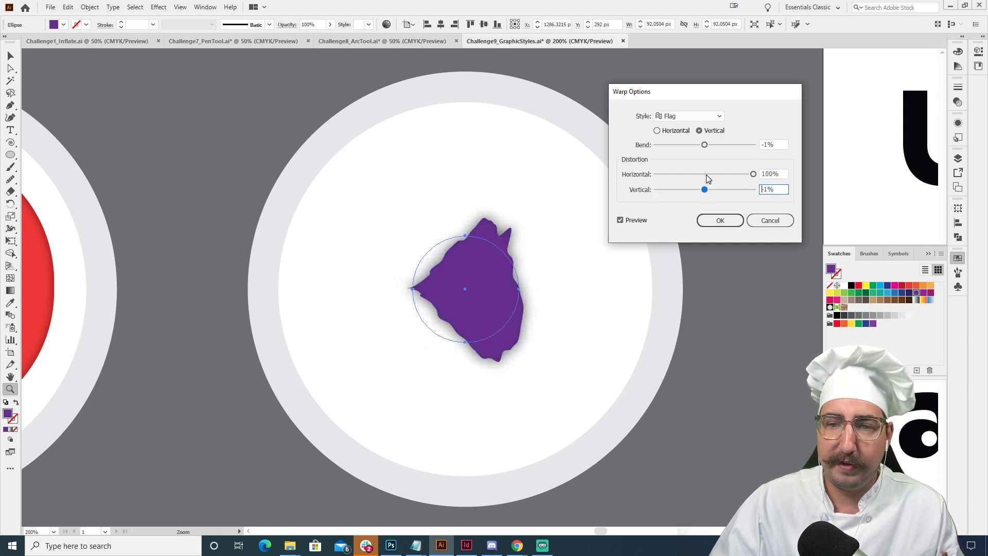
{"action": "left_click", "coordinate": [706, 175]}
- Try the Fish and Bulge warp styles at 92% bend, and apply the warp with the Flag style
{"action": "left_click", "coordinate": [672, 117]}
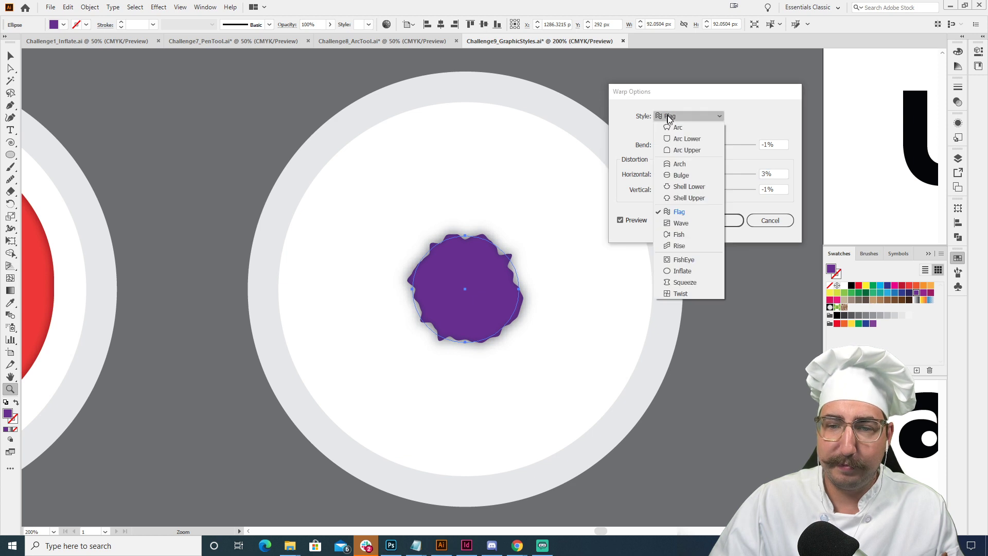
{"action": "left_click", "coordinate": [691, 236]}
{"action": "left_click", "coordinate": [735, 145]}
{"action": "left_click_drag", "start_coordinate": [737, 146], "coordinate": [750, 145]}
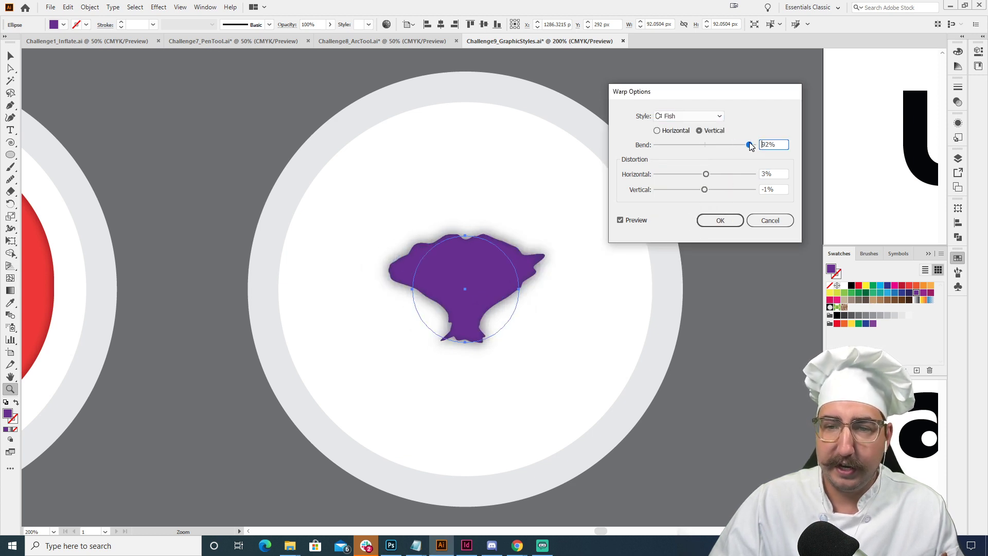
{"action": "left_click", "coordinate": [702, 118]}
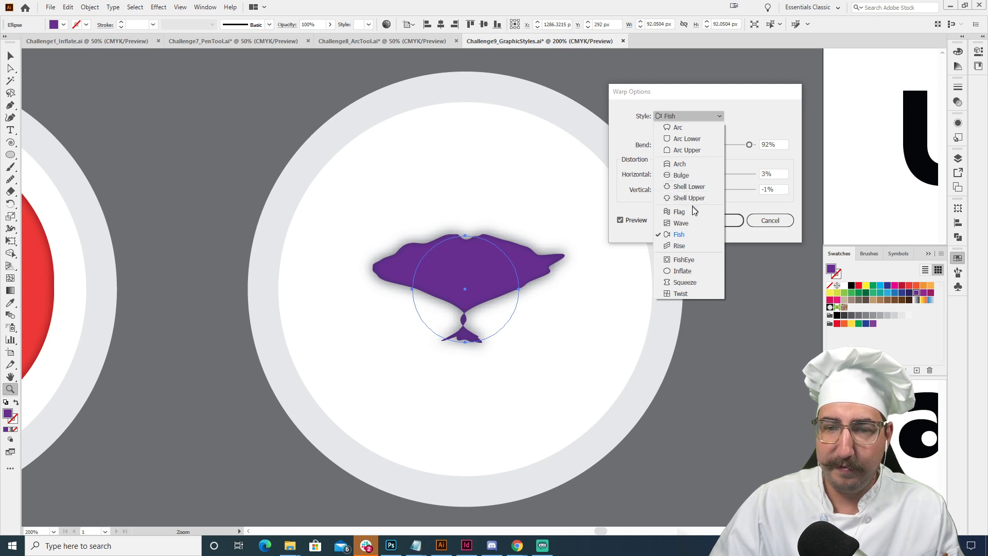
{"action": "left_click", "coordinate": [686, 176]}
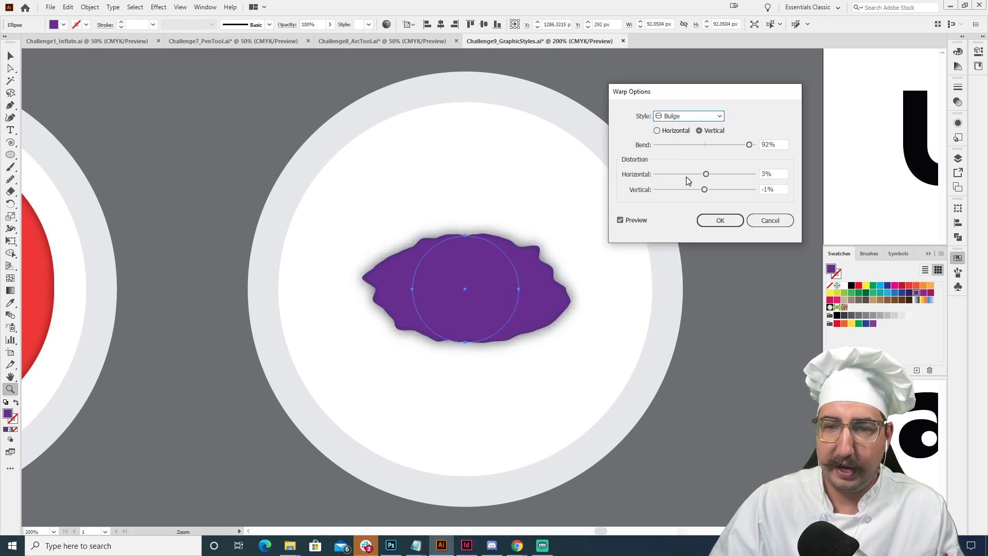
{"action": "left_click", "coordinate": [688, 119]}
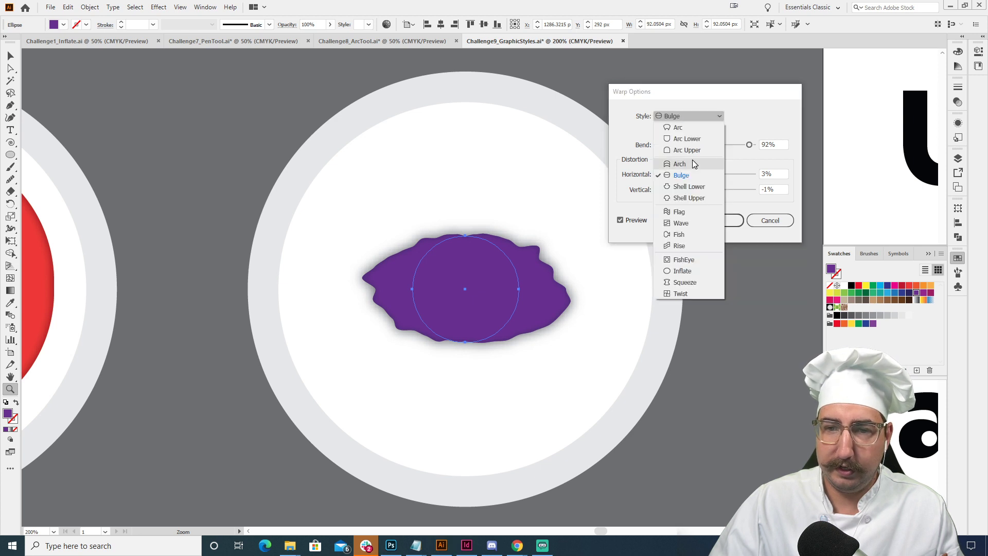
{"action": "left_click", "coordinate": [693, 211]}
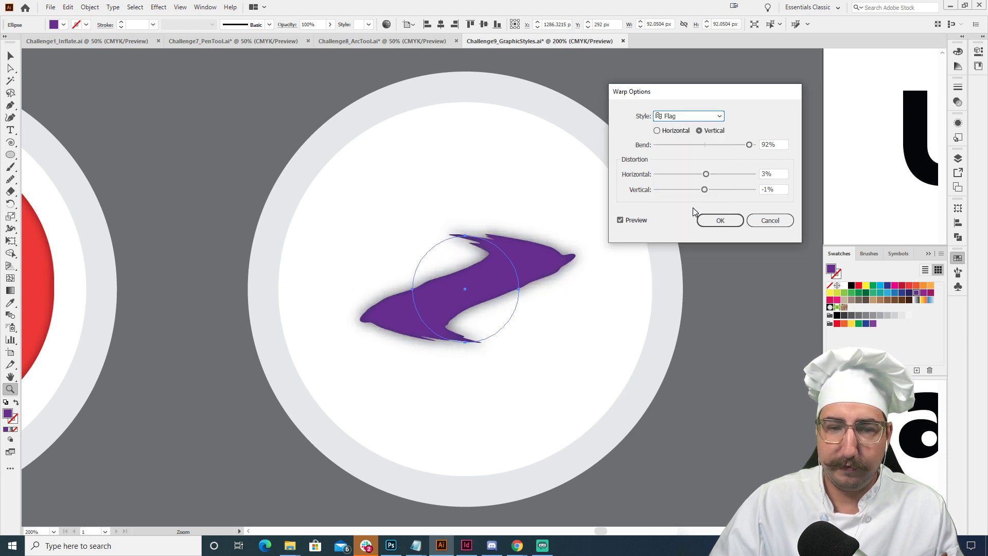
{"action": "left_click", "coordinate": [717, 220]}
- Stretch the warped purple shape vertically about its center to a height of about 190 px
{"action": "key", "text": "v"}
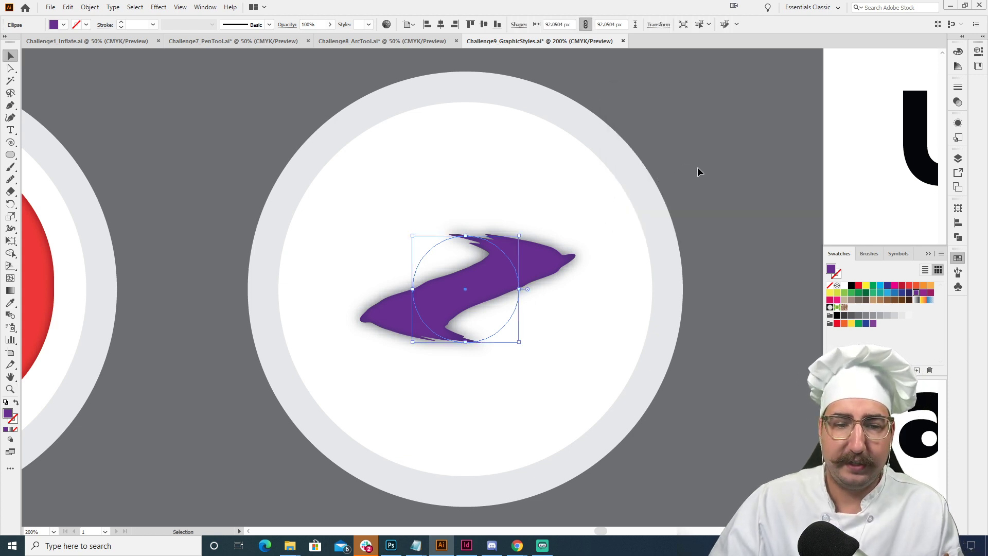
{"action": "left_click", "coordinate": [698, 172]}
{"action": "key", "text": "z"}
{"action": "left_click", "coordinate": [523, 290], "text": "alt"}
{"action": "left_click", "coordinate": [522, 289], "text": "alt"}
{"action": "left_click_drag", "start_coordinate": [471, 292], "coordinate": [649, 269]}
{"action": "left_click", "coordinate": [580, 269], "text": "alt"}
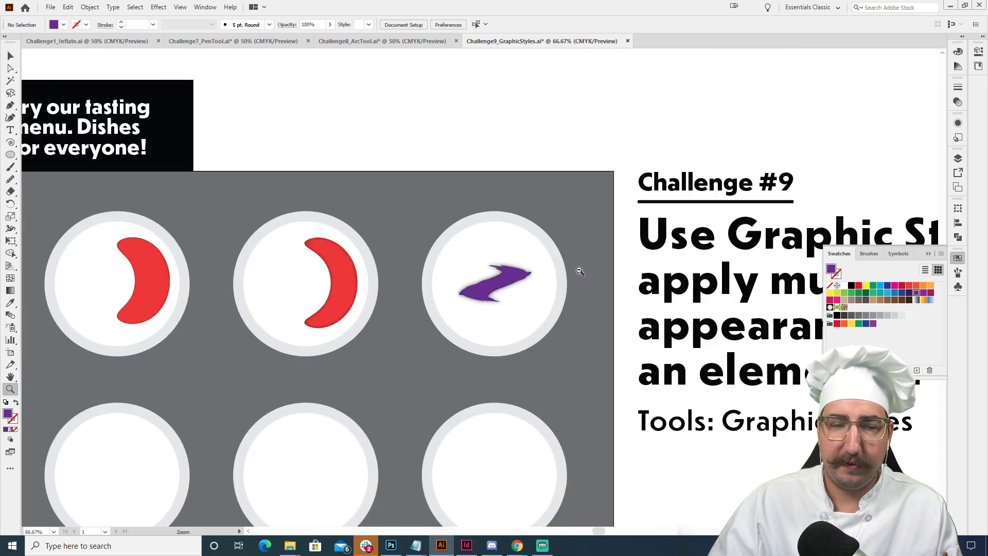
{"action": "key", "text": "v"}
{"action": "left_click", "coordinate": [500, 282]}
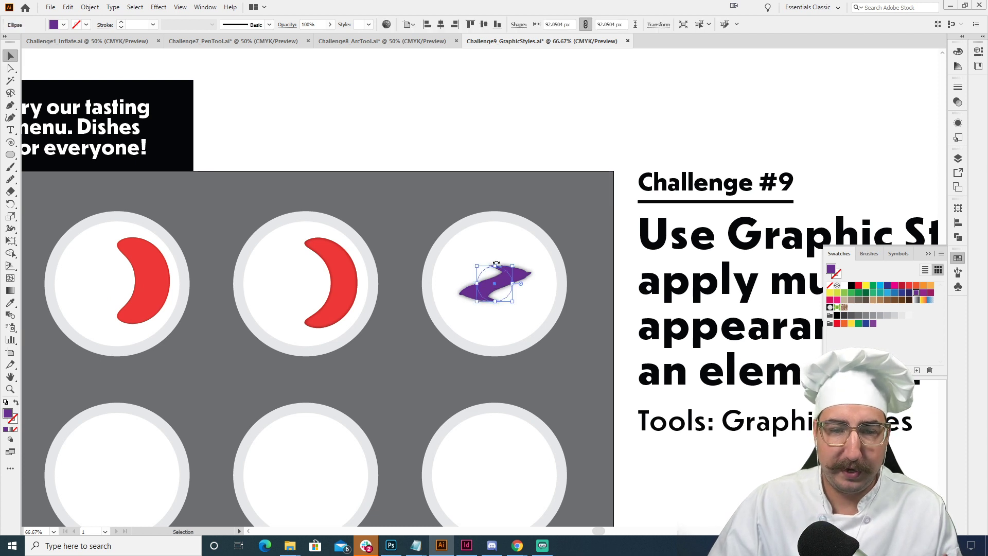
{"action": "left_click_drag", "start_coordinate": [496, 266], "coordinate": [521, 222]}
{"action": "left_click", "coordinate": [543, 129]}
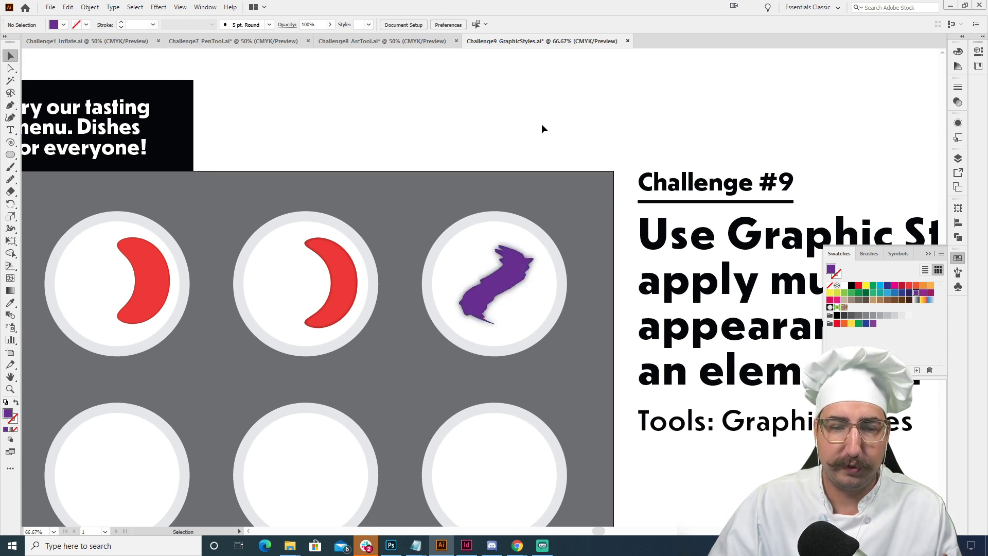
{"action": "left_click_drag", "start_coordinate": [539, 187], "coordinate": [577, 121]}
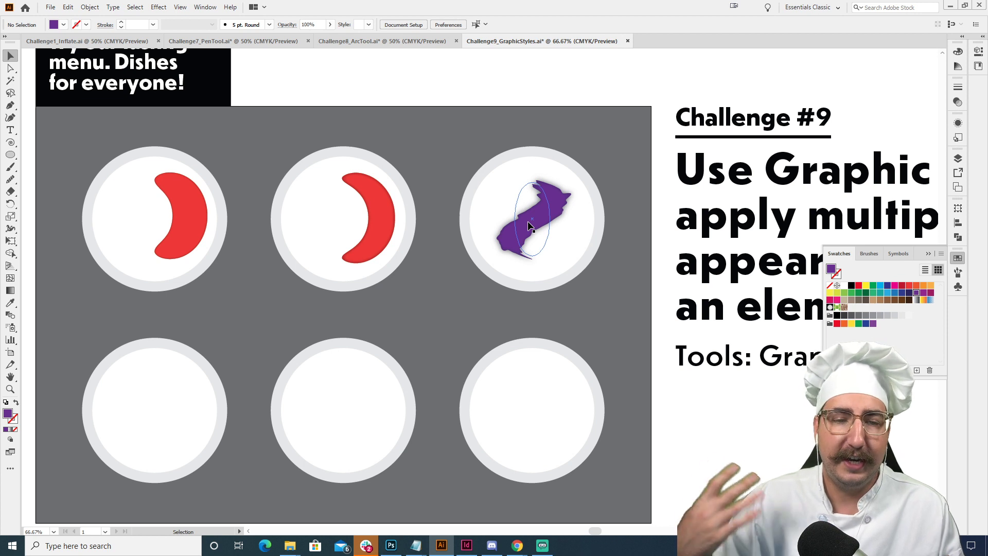
- Review the effects stacked on the purple shape in its appearance, including the Roughen settings
{"action": "left_click", "coordinate": [530, 227]}
{"action": "key", "text": "ctrl+="}
{"action": "key", "text": "ctrl+="}
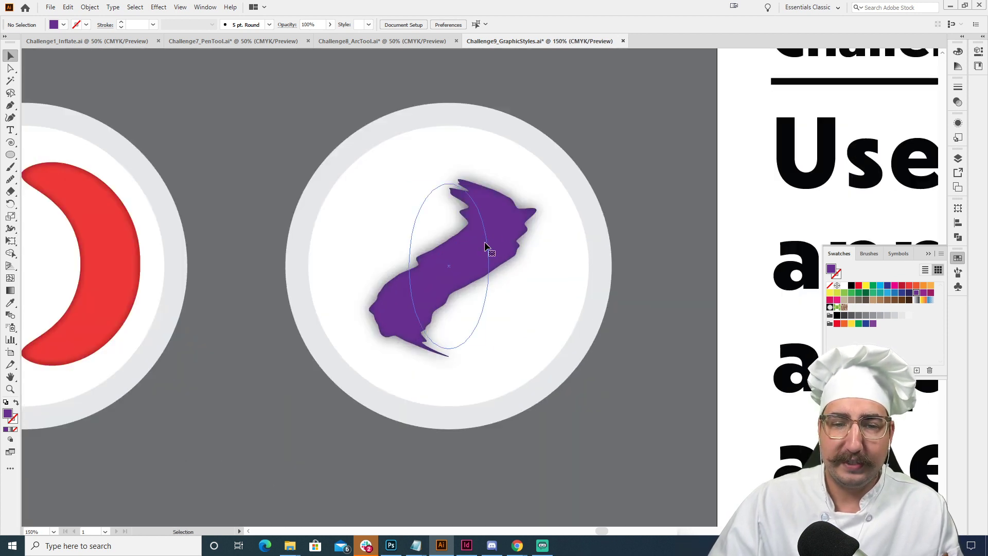
{"action": "left_click", "coordinate": [958, 137]}
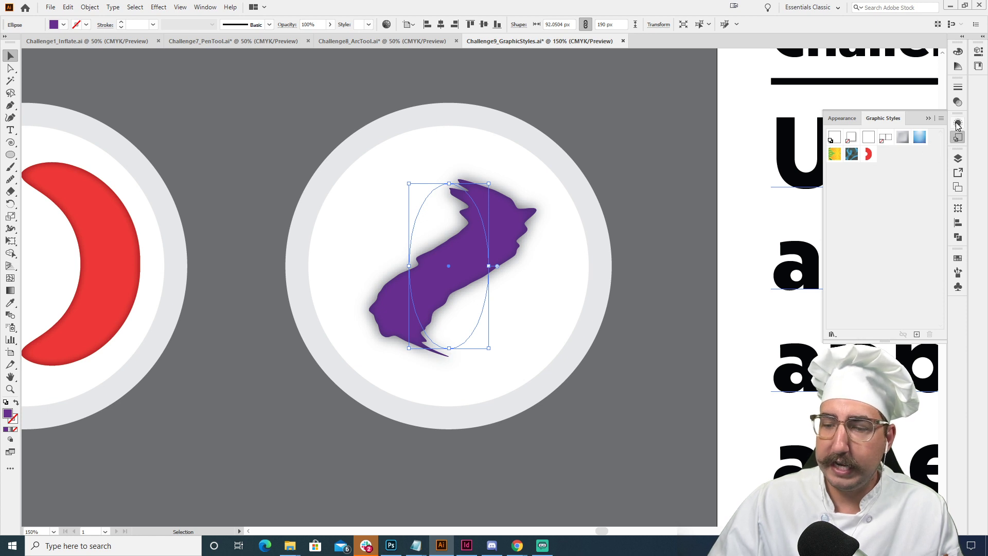
{"action": "left_click", "coordinate": [958, 124]}
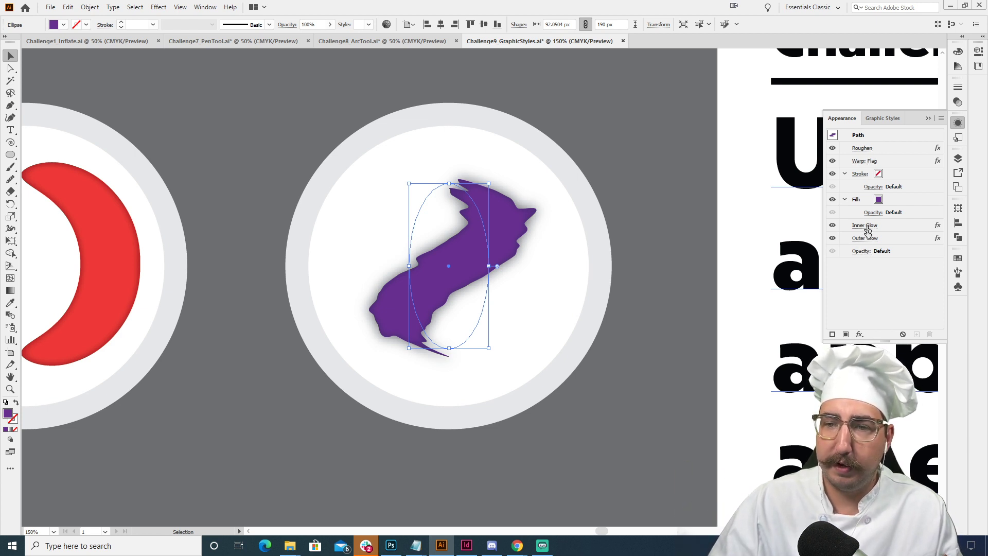
{"action": "left_click", "coordinate": [860, 148]}
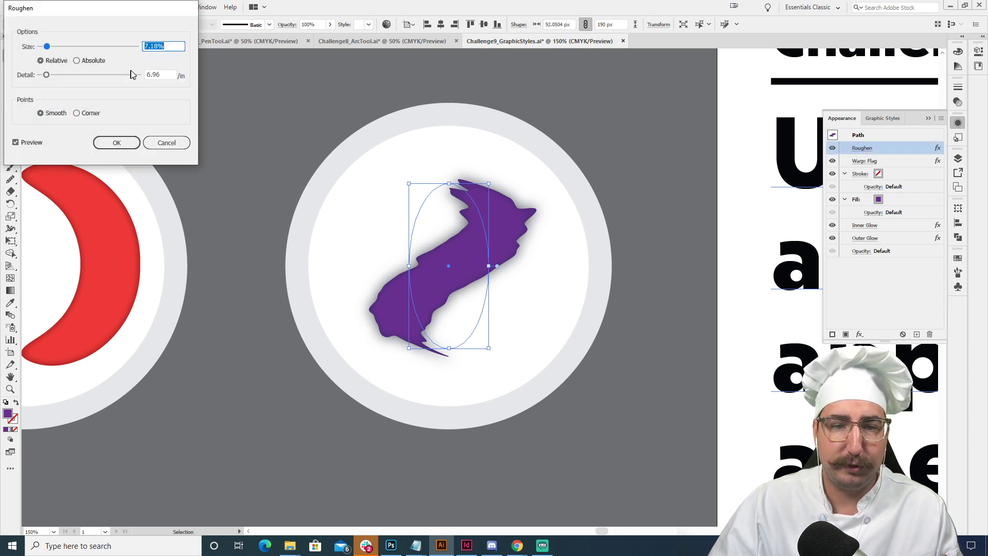
{"action": "left_click", "coordinate": [158, 146]}
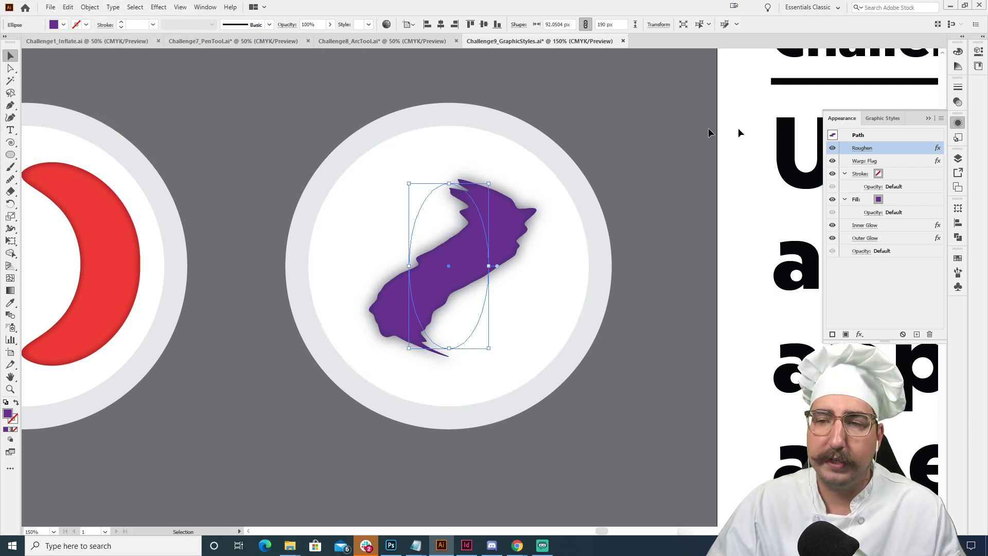
- Save the purple shape's appearance as a new graphic style and deselect the shape
{"action": "left_click", "coordinate": [959, 138]}
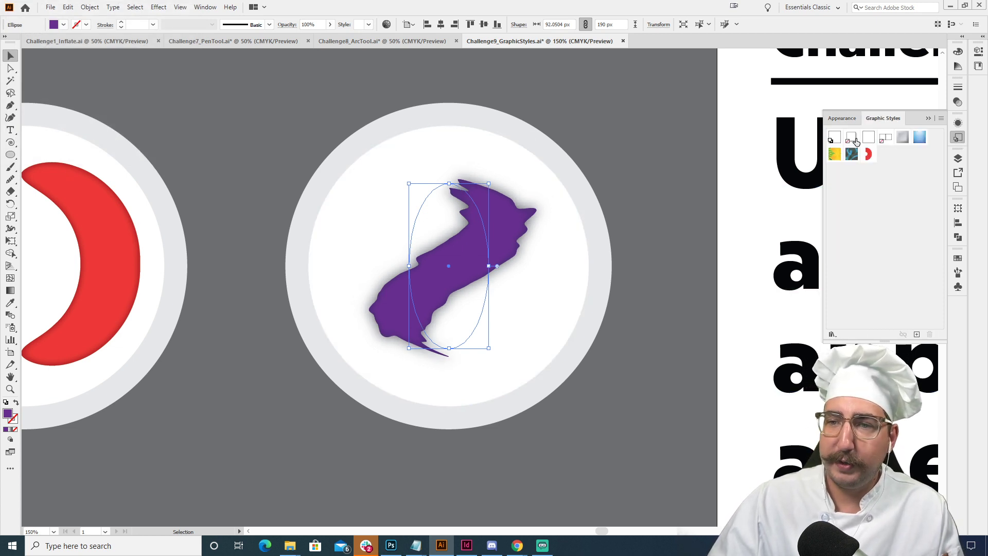
{"action": "left_click", "coordinate": [918, 335]}
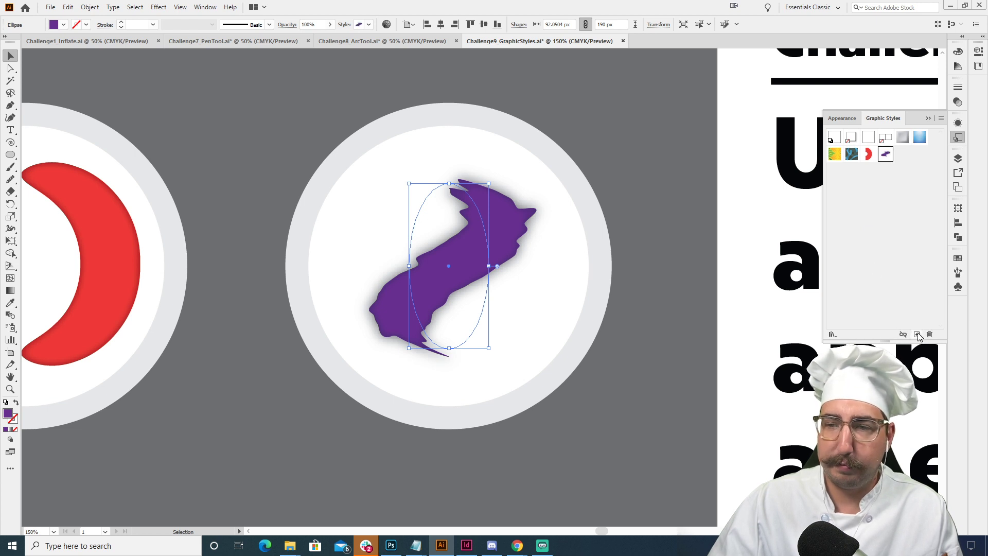
{"action": "left_click", "coordinate": [744, 174]}
- Draw a narrow vertical purple rectangle about 31 by 146 px on the first plate of the lower row and center it there
{"action": "key", "text": "z"}
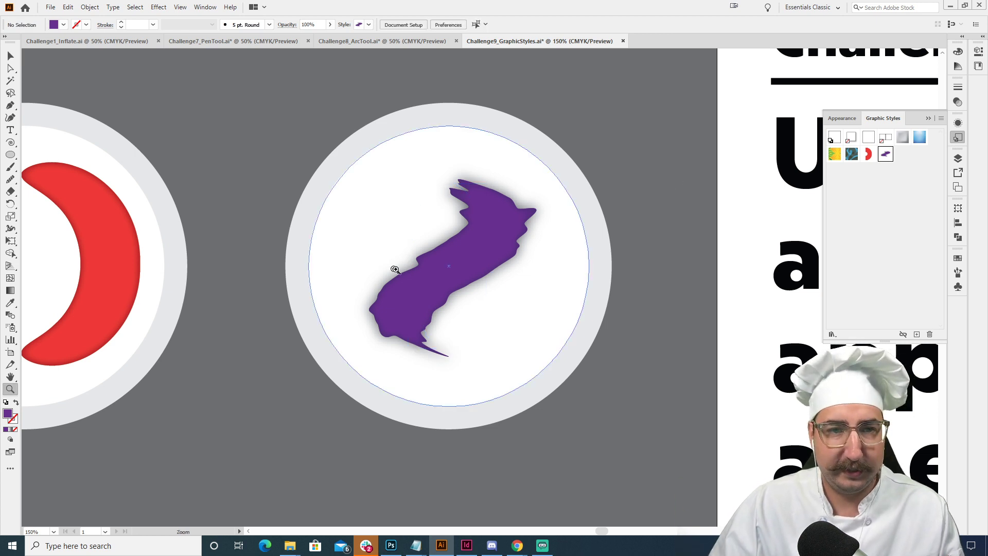
{"action": "left_click", "coordinate": [397, 270], "text": "alt"}
{"action": "left_click", "coordinate": [409, 270], "text": "alt"}
{"action": "left_click_drag", "start_coordinate": [394, 283], "coordinate": [436, 206]}
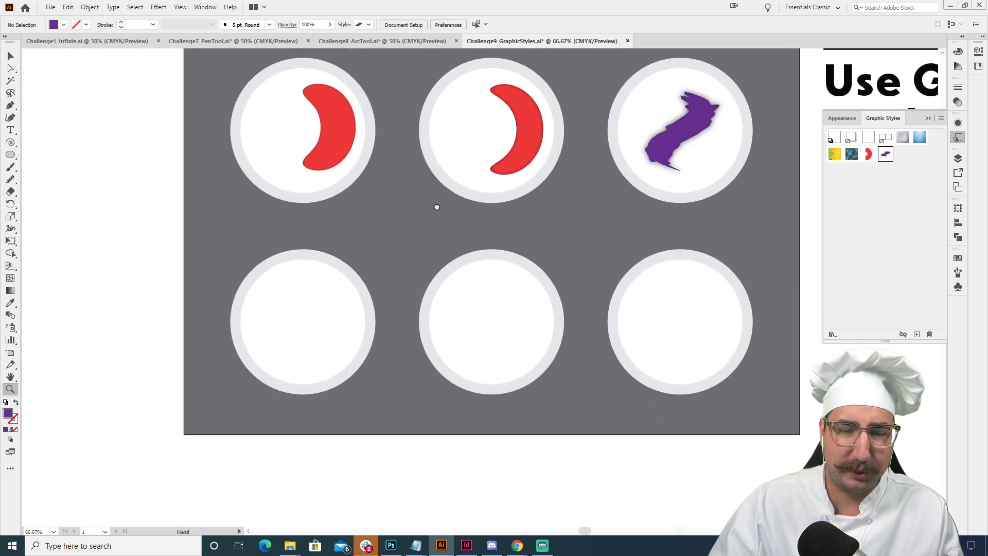
{"action": "left_click", "coordinate": [416, 263]}
{"action": "left_click", "coordinate": [413, 262]}
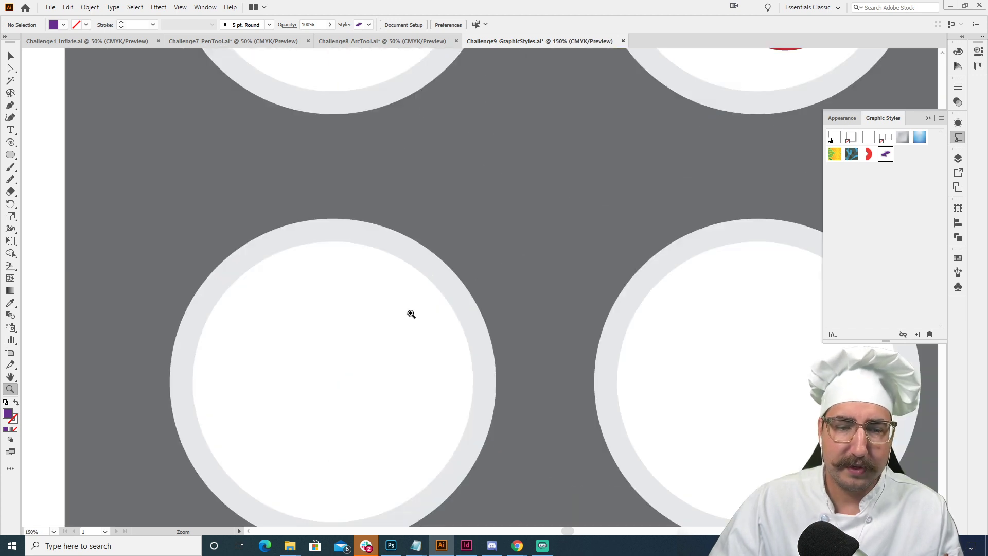
{"action": "left_click_drag", "start_coordinate": [408, 313], "coordinate": [488, 216]}
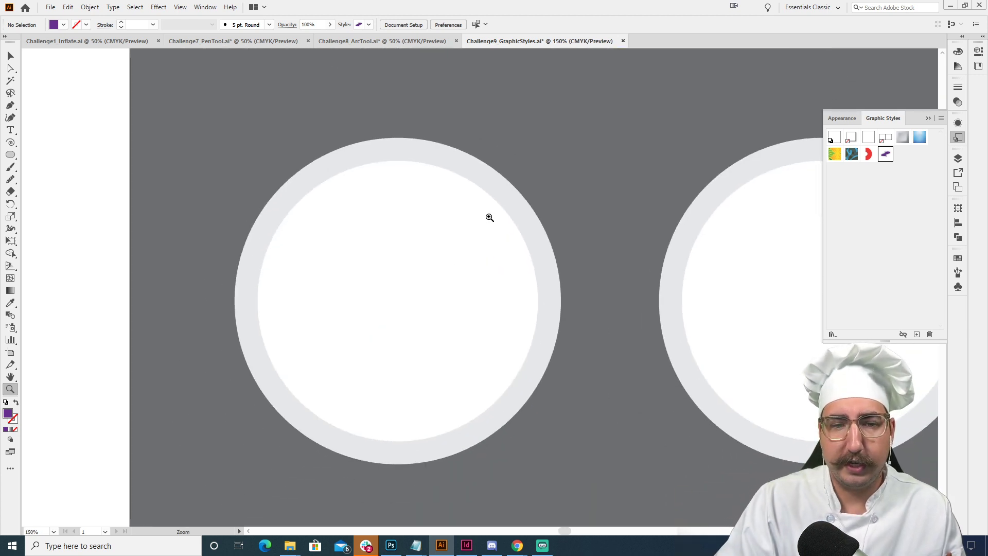
{"action": "key", "text": "m"}
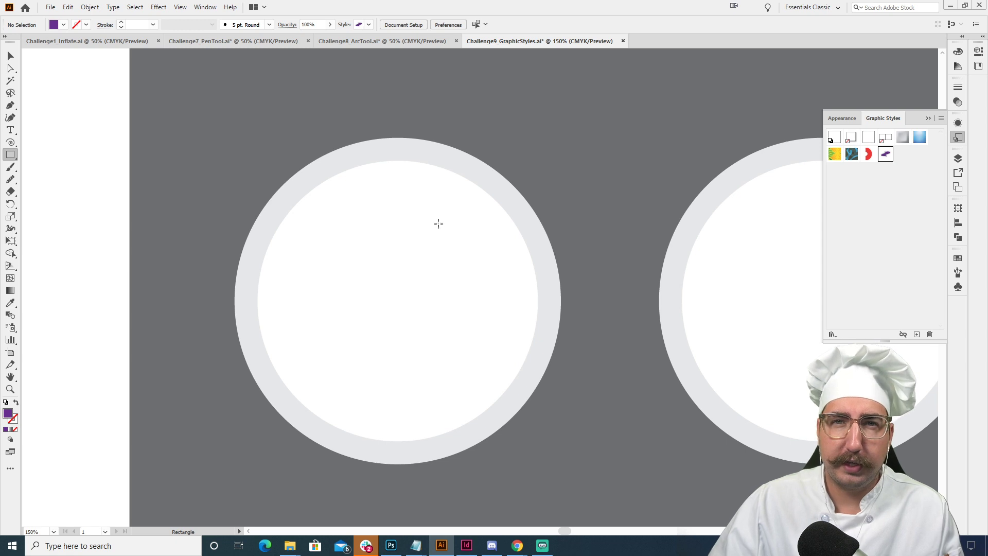
{"action": "left_click_drag", "start_coordinate": [356, 199], "coordinate": [383, 326]}
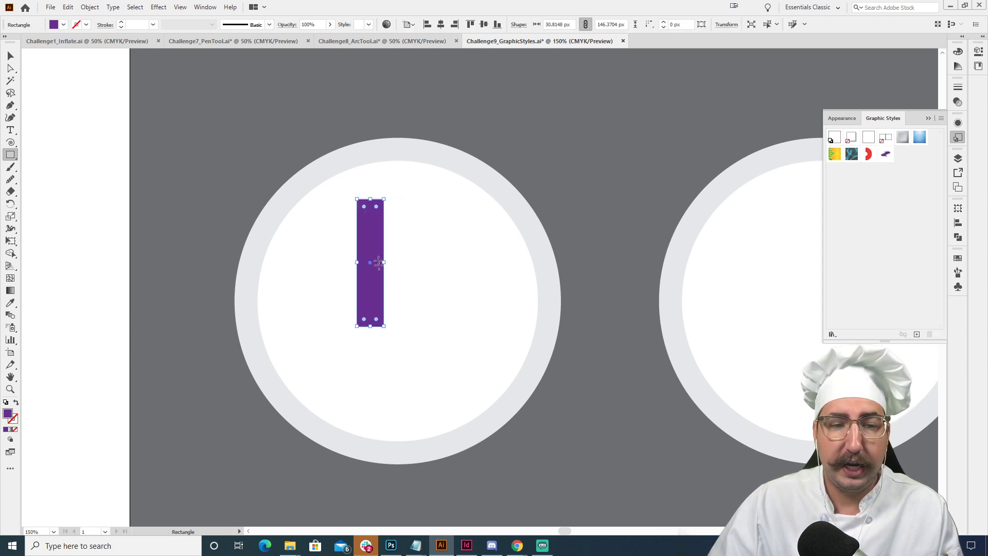
{"action": "key", "text": "v"}
{"action": "left_click_drag", "start_coordinate": [371, 236], "coordinate": [397, 270]}
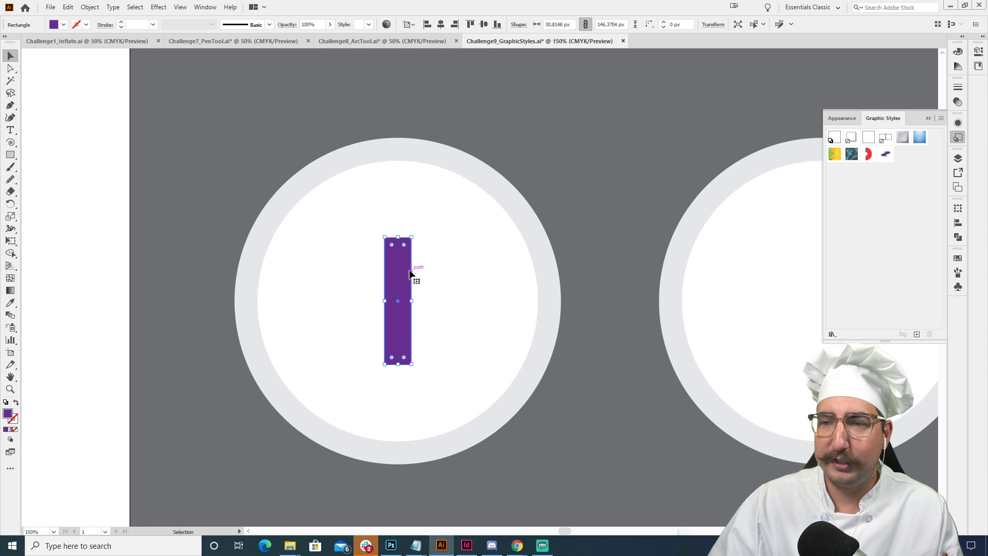
- Apply the saved purple graphic style to the rectangle and scale the shape up about its center to fill more of the plate
{"action": "left_click", "coordinate": [887, 155]}
{"action": "left_click", "coordinate": [560, 224]}
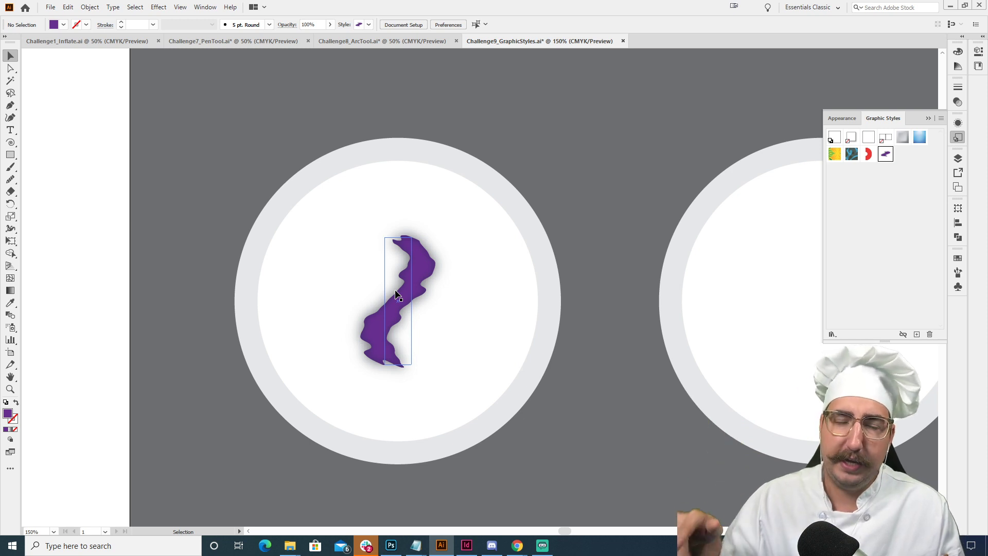
{"action": "left_click", "coordinate": [407, 296]}
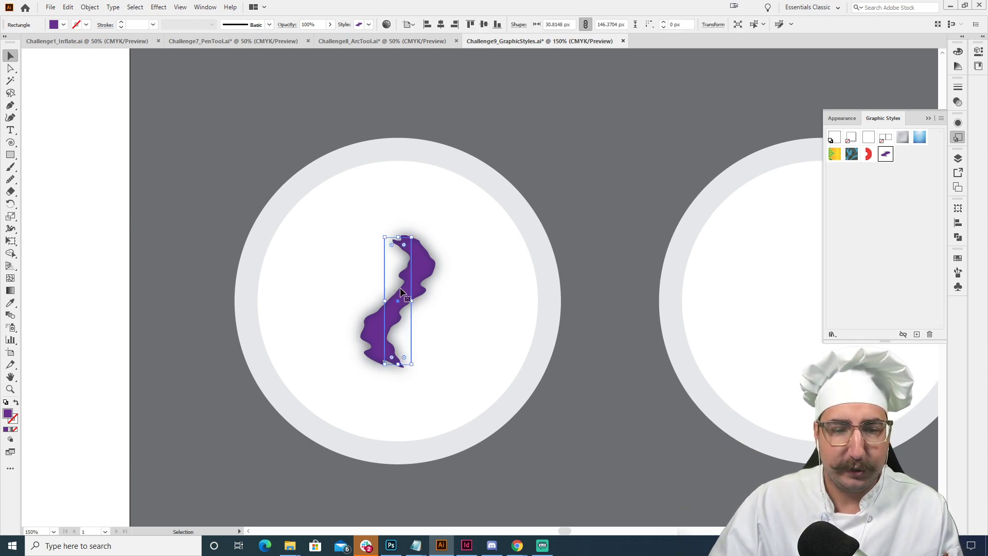
{"action": "key", "text": "s"}
{"action": "left_click_drag", "start_coordinate": [506, 198], "coordinate": [559, 165]}
{"action": "key", "text": "v"}
{"action": "left_click", "coordinate": [574, 195]}
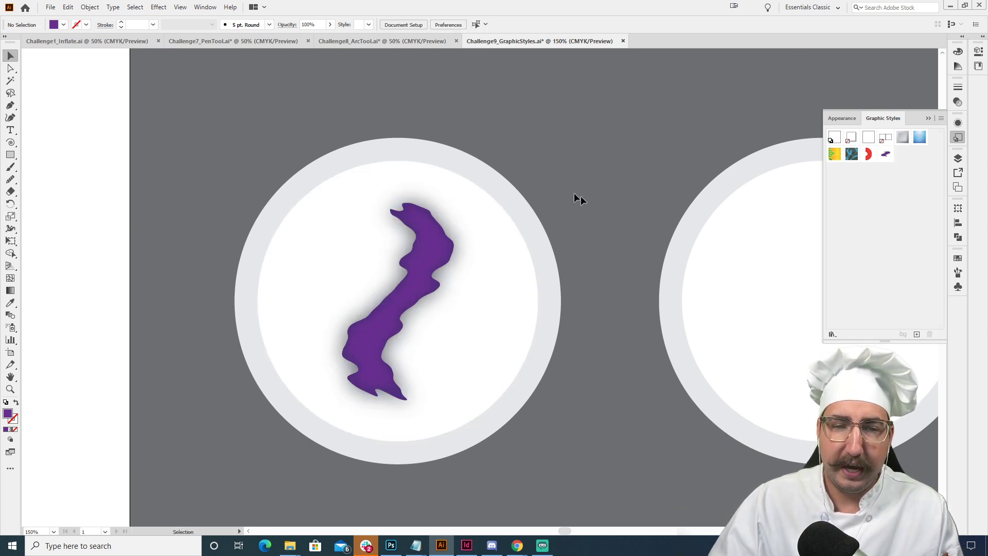
- Draw a straight vertical line about 272 px long down the middle of the lower row's second plate and select it as a path
{"action": "left_click_drag", "start_coordinate": [636, 233], "coordinate": [507, 227]}
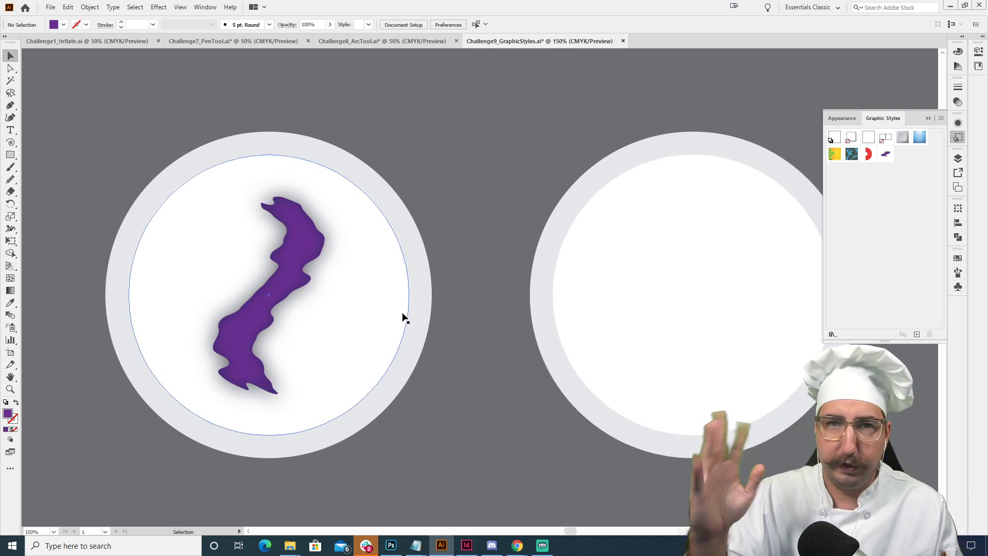
{"action": "left_click_drag", "start_coordinate": [630, 242], "coordinate": [479, 216]}
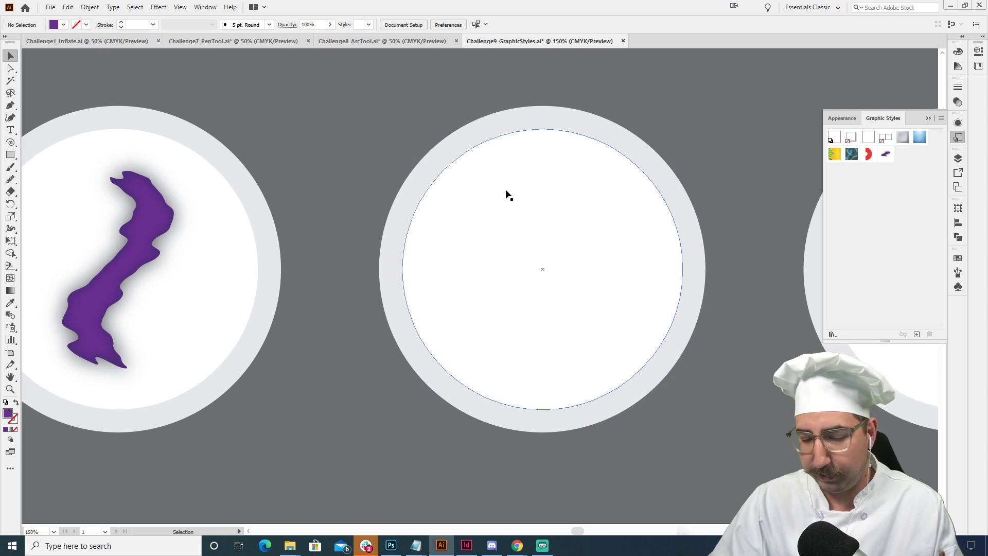
{"action": "key", "text": "p"}
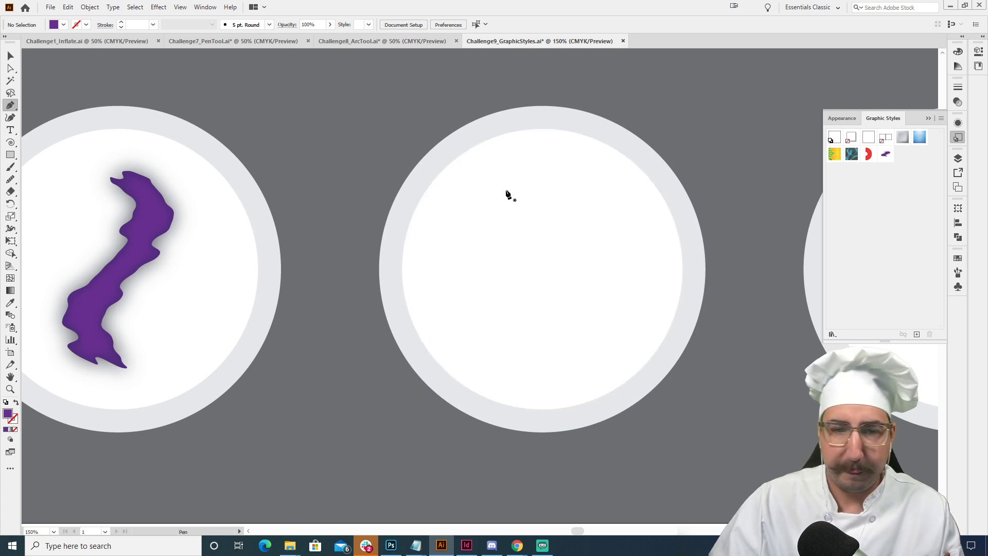
{"action": "left_click", "coordinate": [542, 141]}
{"action": "left_click", "coordinate": [542, 377]}
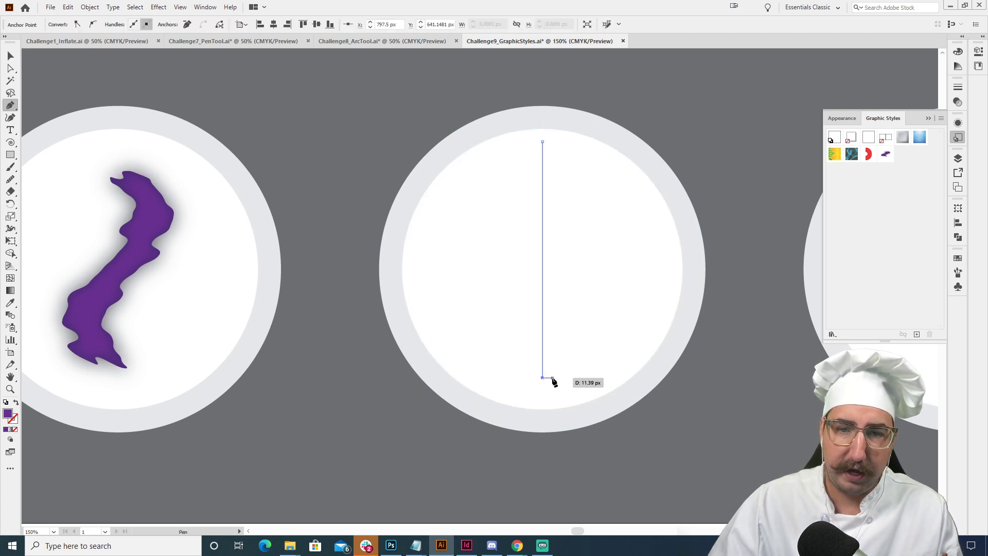
{"action": "key", "text": "v"}
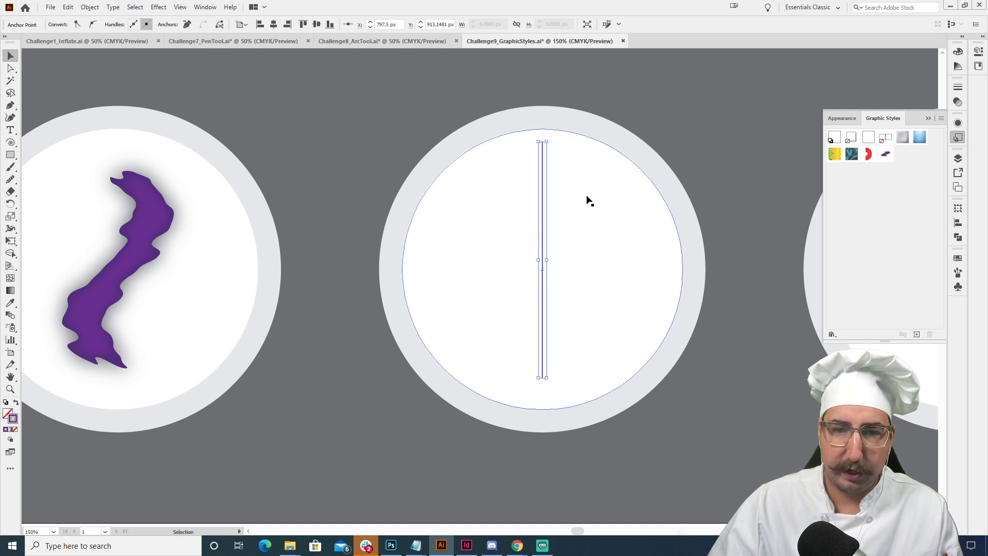
{"action": "left_click", "coordinate": [587, 197]}
{"action": "left_click", "coordinate": [543, 196]}
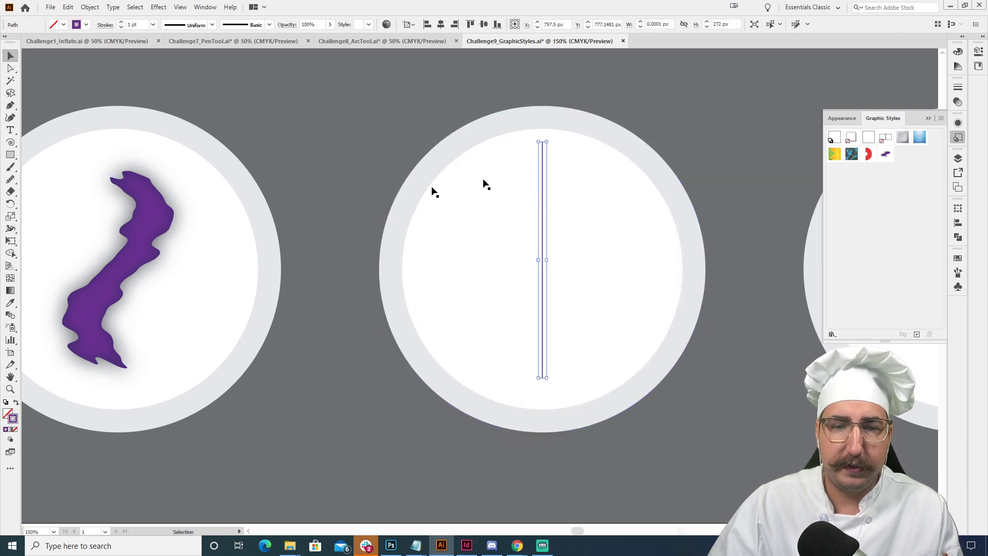
- Give the line a dark red 10 pt stroke with a round cap and round join
{"action": "left_click", "coordinate": [958, 257]}
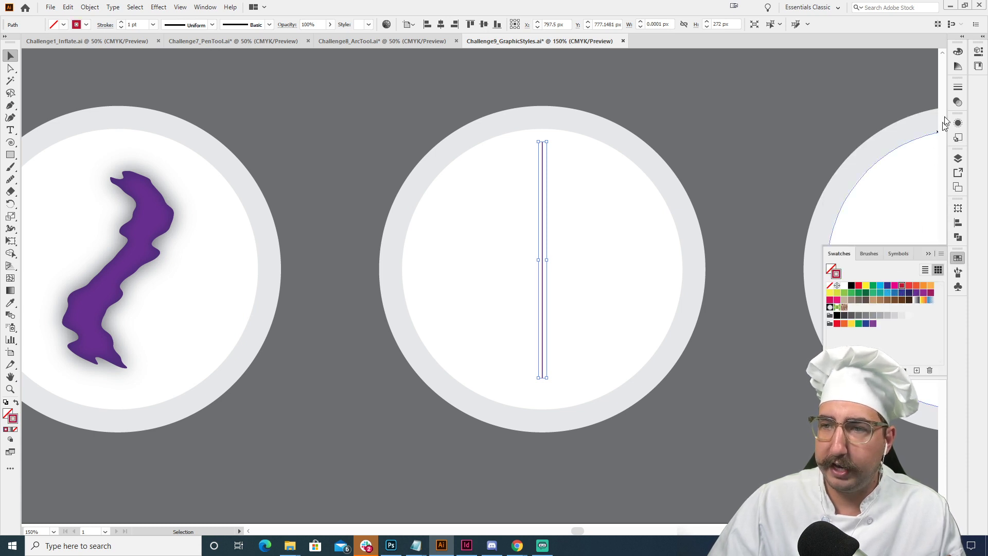
{"action": "left_click", "coordinate": [958, 87]}
{"action": "left_click", "coordinate": [879, 98]}
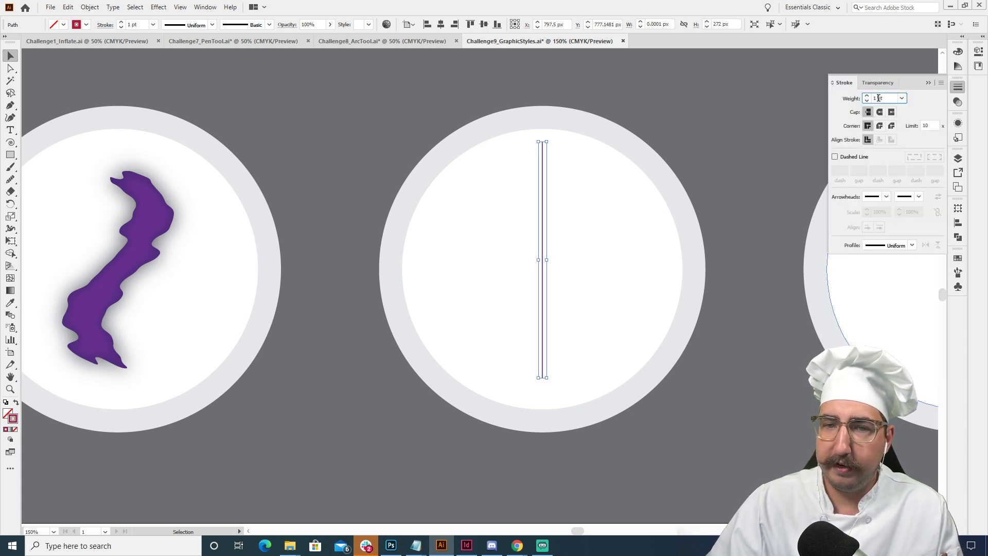
{"action": "key", "text": "shift+Up"}
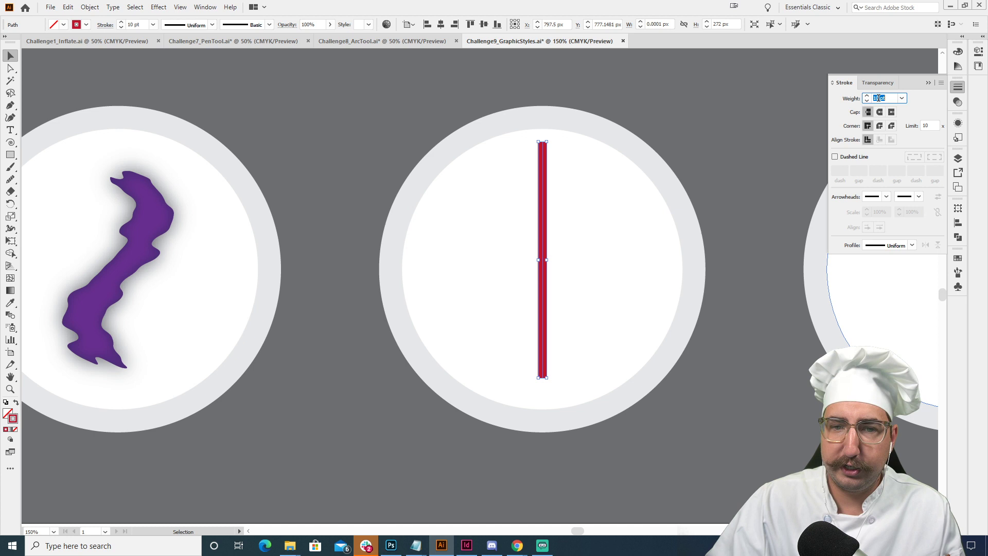
{"action": "left_click", "coordinate": [881, 126]}
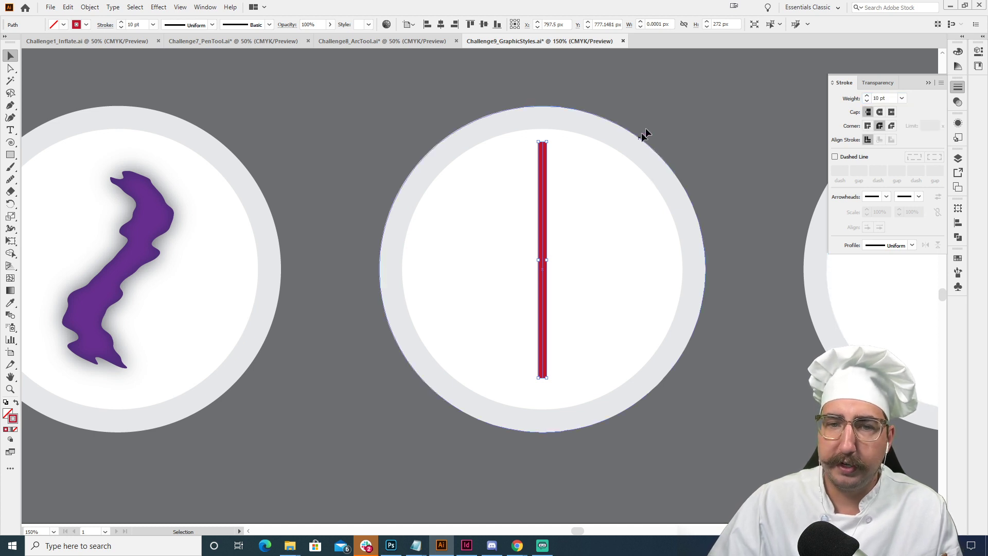
{"action": "left_click", "coordinate": [880, 112]}
{"action": "left_click", "coordinate": [706, 115]}
{"action": "left_click", "coordinate": [543, 188]}
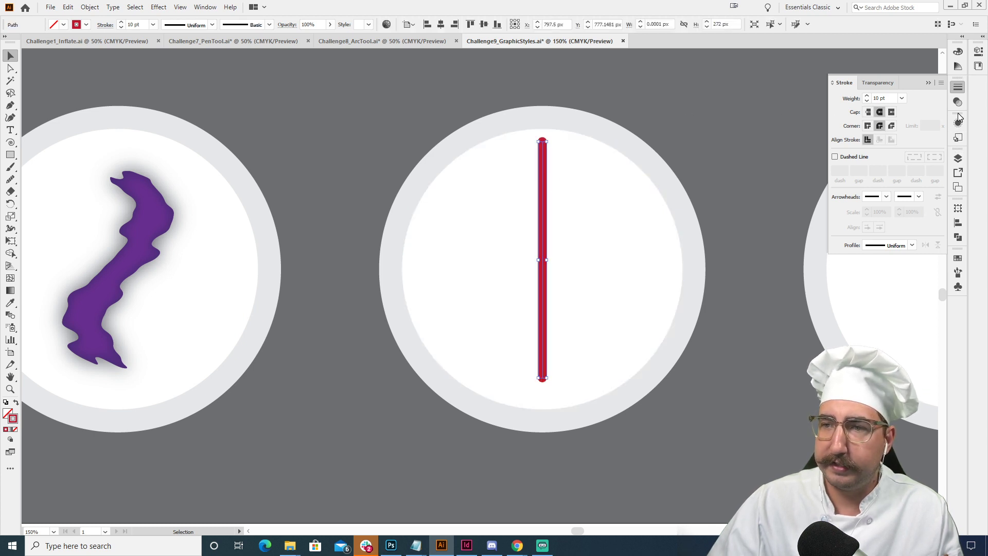
- Apply the saved purple graphic style to the line and swap its fill and stroke, leaving it without a fill
{"action": "left_click", "coordinate": [959, 137]}
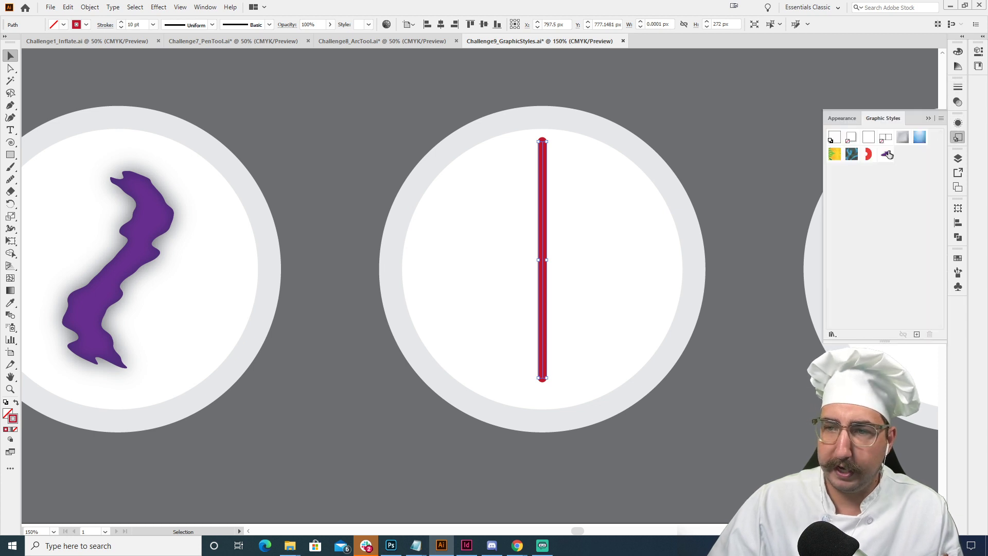
{"action": "left_click", "coordinate": [886, 154]}
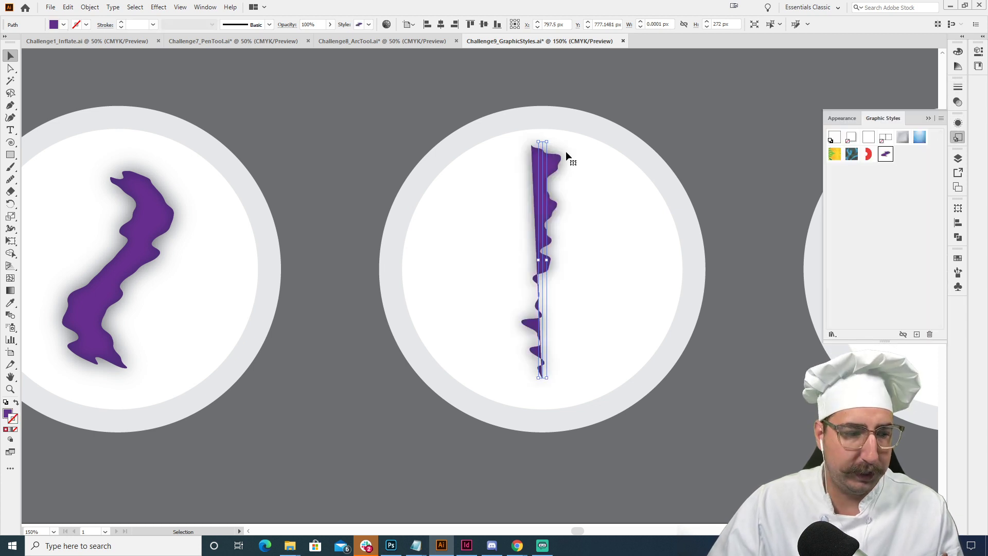
{"action": "key", "text": "ctrl+z"}
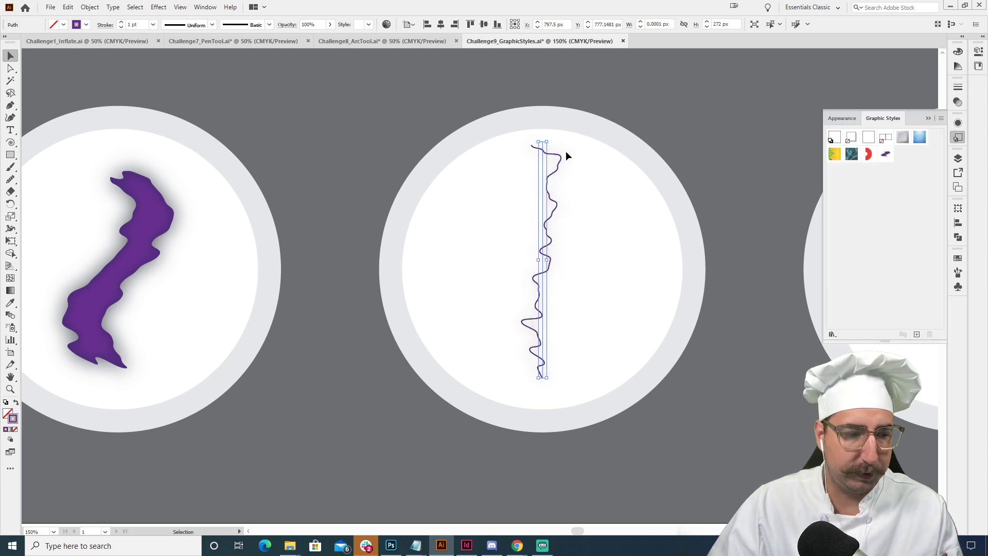
- Set the roughened line's stroke to red F22020 with an 11 pt weight and a round cap
{"action": "double_click", "coordinate": [10, 420]}
{"action": "left_click_drag", "start_coordinate": [159, 87], "coordinate": [162, 25]}
{"action": "left_click", "coordinate": [256, 42]}
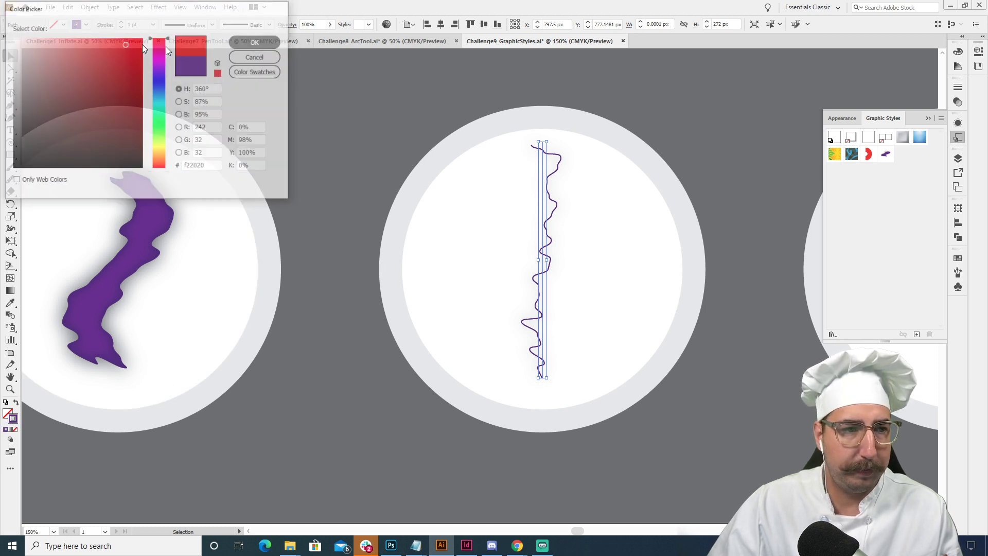
{"action": "left_click", "coordinate": [132, 25]}
{"action": "type", "text": "10"}
{"action": "key", "text": "Return"}
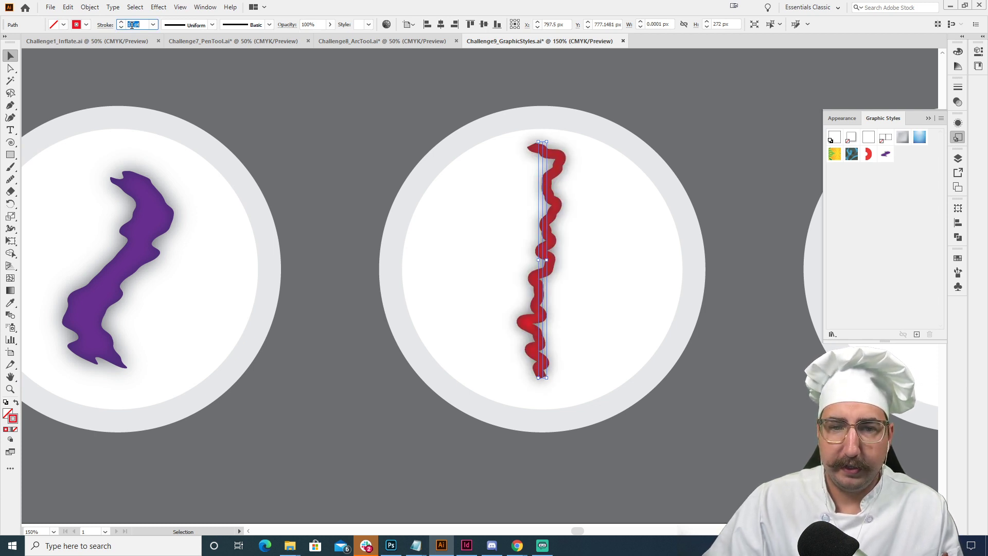
{"action": "left_click", "coordinate": [958, 86]}
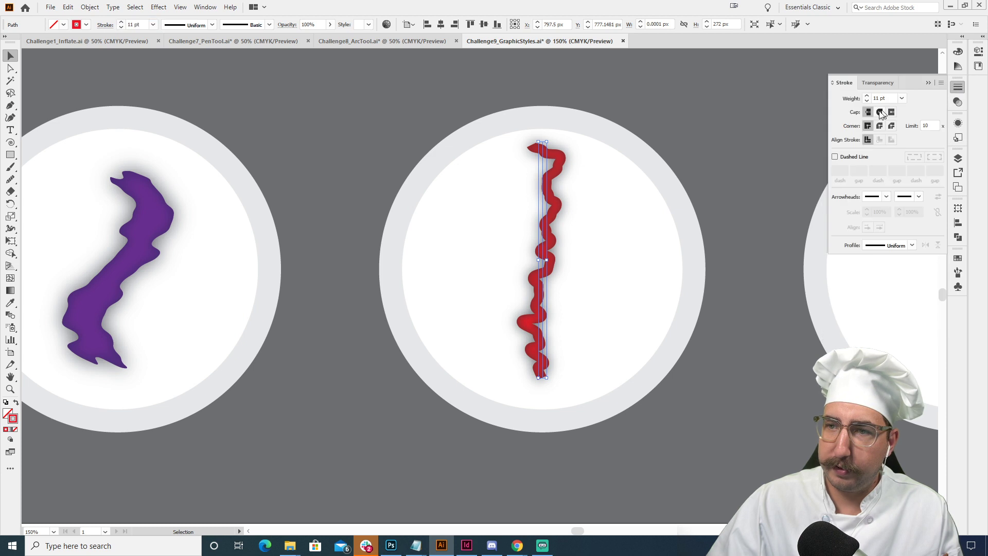
{"action": "left_click", "coordinate": [880, 113]}
{"action": "left_click", "coordinate": [674, 115]}
- Change the red line's warp effect from Flag to Arc with a 68% bend, keeping the vertical orientation
{"action": "key", "text": "z"}
{"action": "left_click", "coordinate": [611, 247], "text": "alt"}
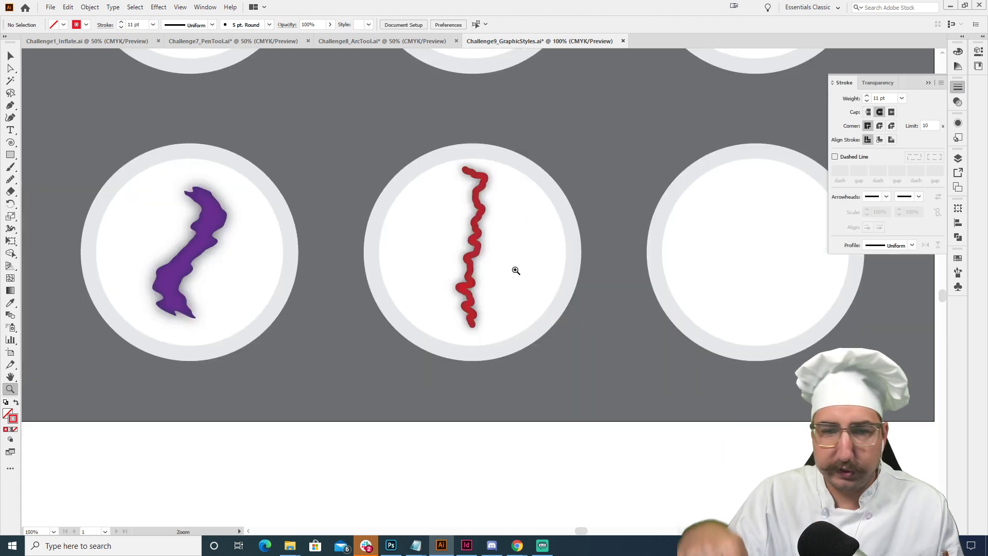
{"action": "key", "text": "v"}
{"action": "left_click", "coordinate": [479, 229]}
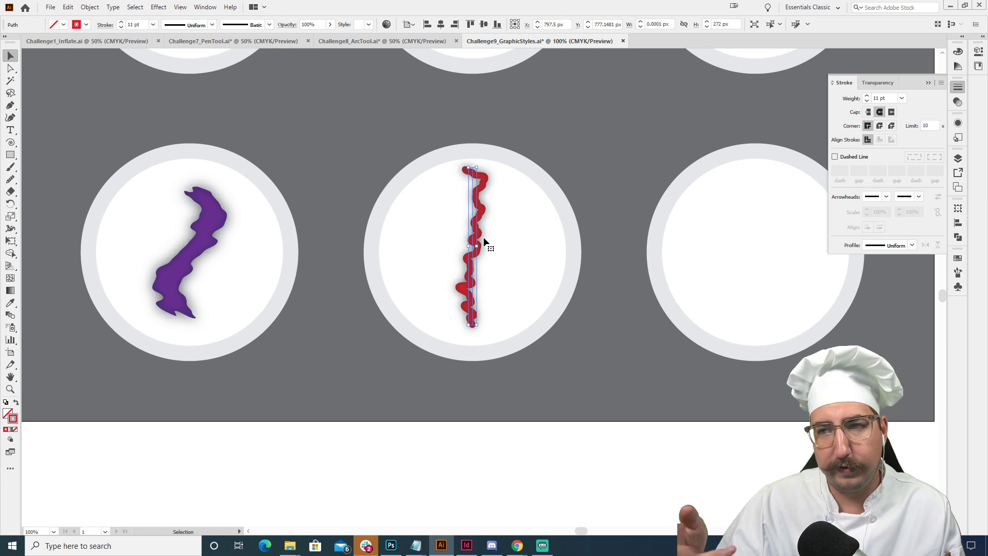
{"action": "left_click", "coordinate": [956, 124]}
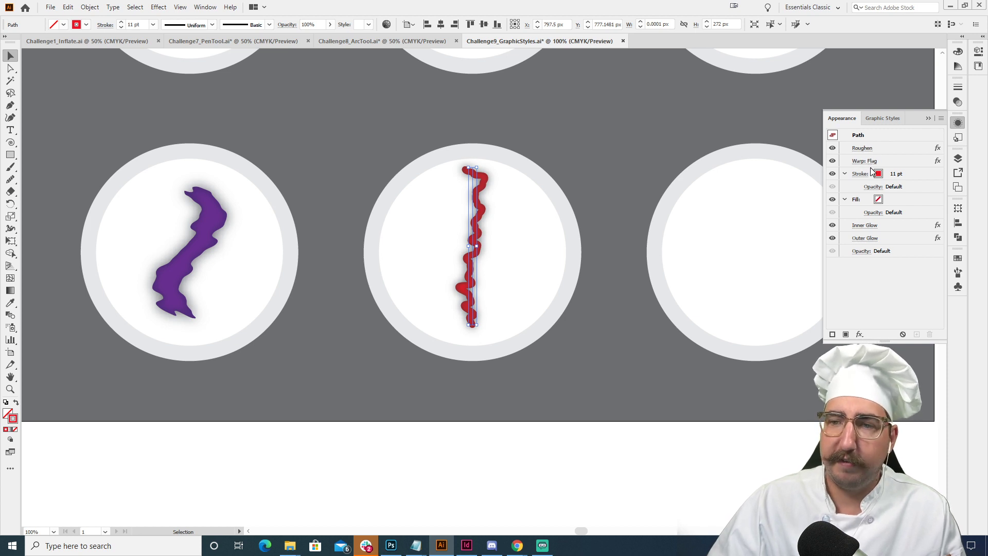
{"action": "left_click", "coordinate": [867, 163]}
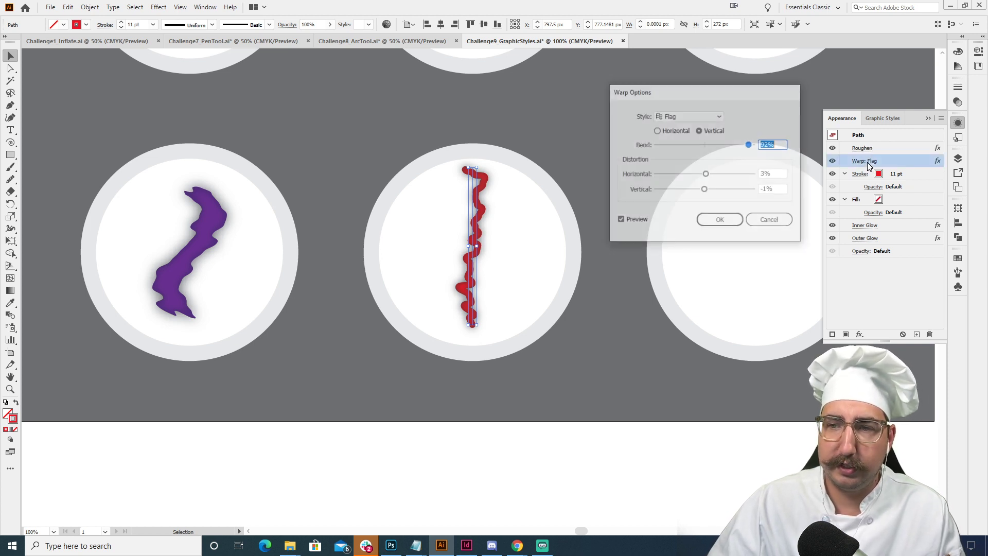
{"action": "left_click", "coordinate": [693, 115]}
{"action": "left_click", "coordinate": [690, 132]}
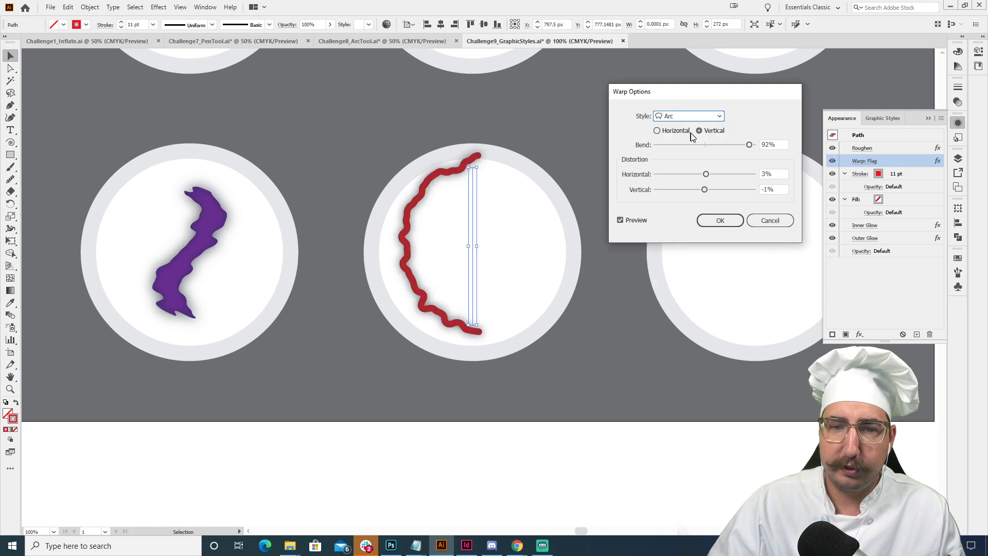
{"action": "left_click_drag", "start_coordinate": [717, 147], "coordinate": [741, 148]}
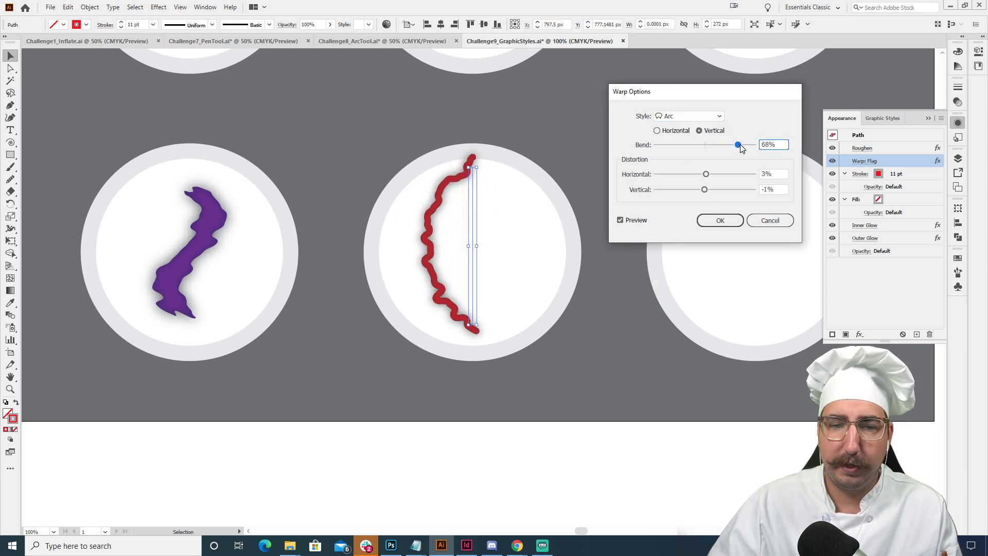
{"action": "left_click", "coordinate": [716, 221]}
- Scale the red arc down slightly to a stroke of about 9.8 pt, shift it toward the plate's left edge, and deselect it
{"action": "key", "text": "s"}
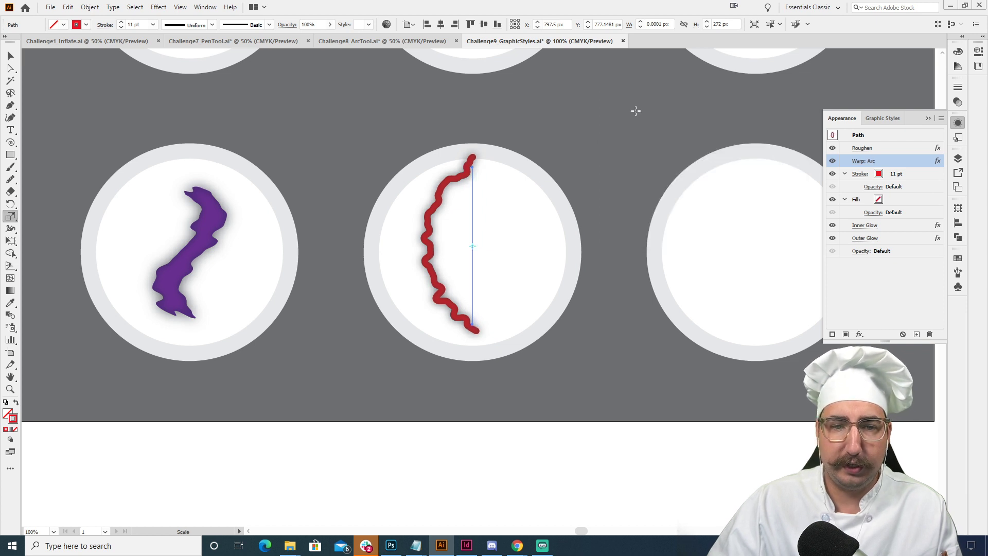
{"action": "left_click_drag", "start_coordinate": [635, 108], "coordinate": [625, 129]}
{"action": "key", "text": "shift+Left"}
{"action": "key", "text": "v"}
{"action": "left_click", "coordinate": [565, 208]}
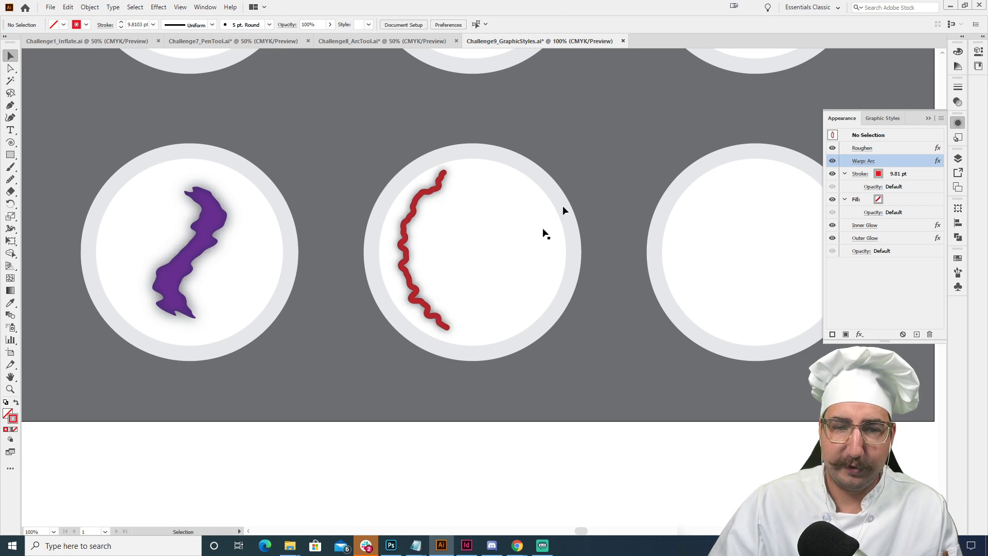
- Add the point text "HK" on the upper middle plate, beside the red crescent
{"action": "key", "text": "z"}
{"action": "left_click", "coordinate": [488, 251], "text": "alt"}
{"action": "left_click", "coordinate": [488, 251], "text": "alt"}
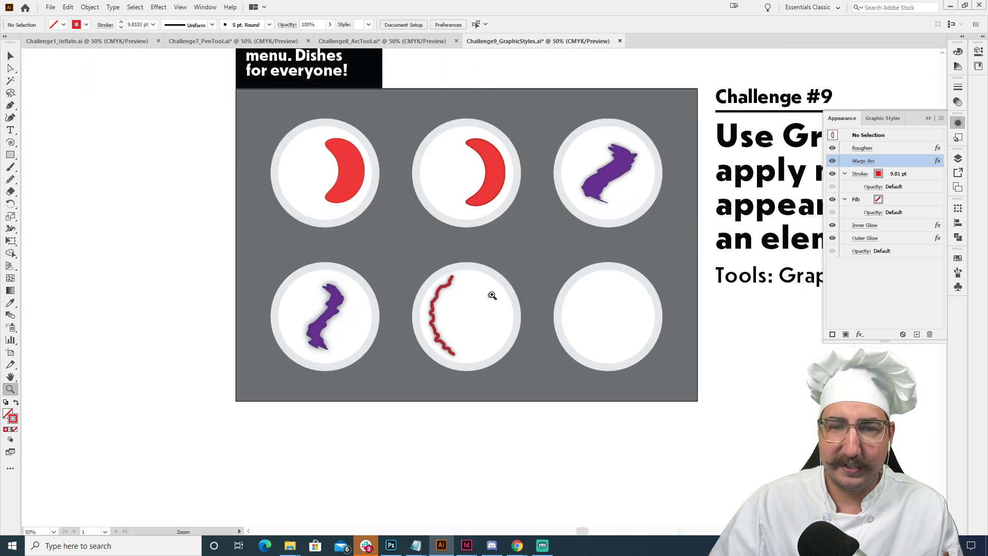
{"action": "left_click_drag", "start_coordinate": [501, 286], "coordinate": [475, 261]}
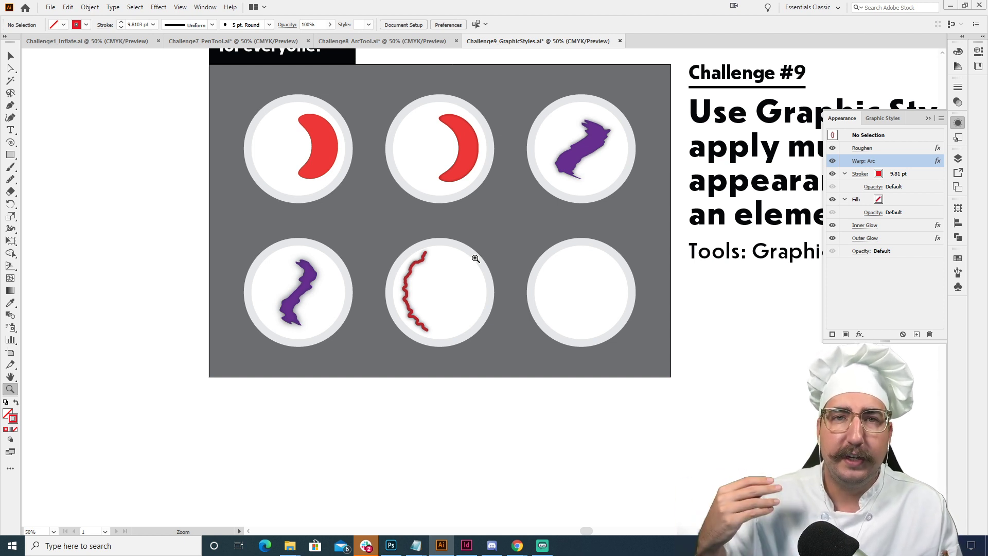
{"action": "left_click", "coordinate": [477, 204]}
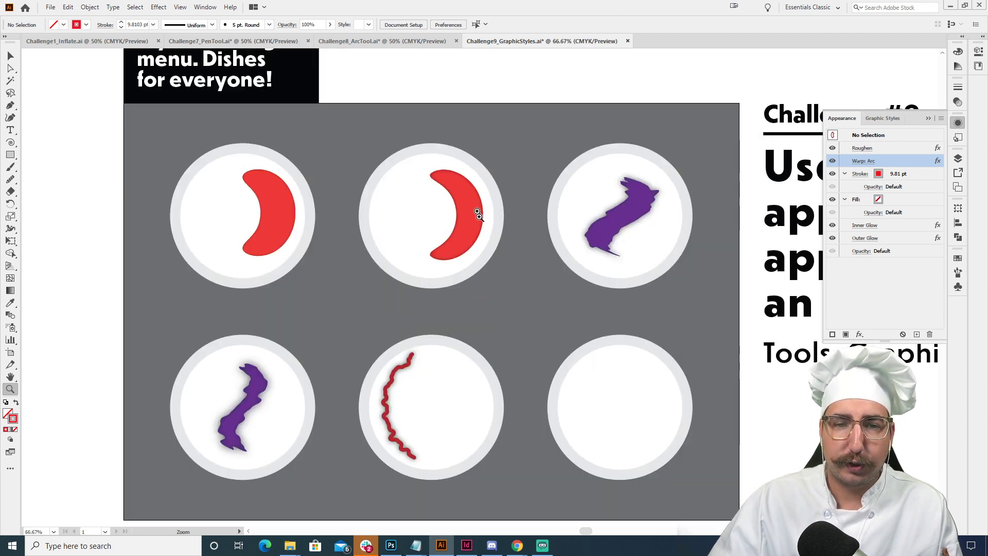
{"action": "left_click", "coordinate": [480, 286]}
{"action": "left_click_drag", "start_coordinate": [484, 329], "coordinate": [547, 320]}
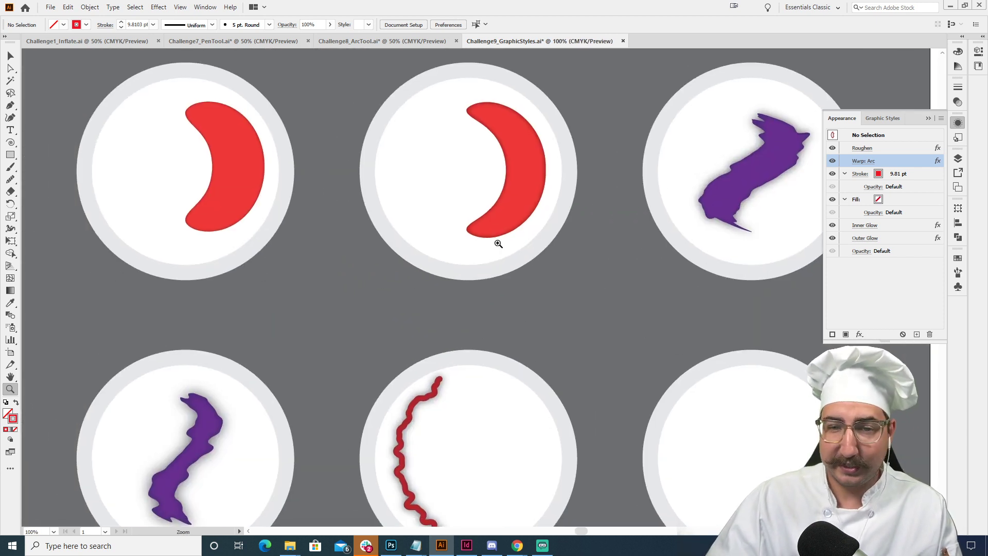
{"action": "left_click", "coordinate": [506, 208]}
{"action": "key", "text": "t"}
{"action": "left_click", "coordinate": [386, 230]}
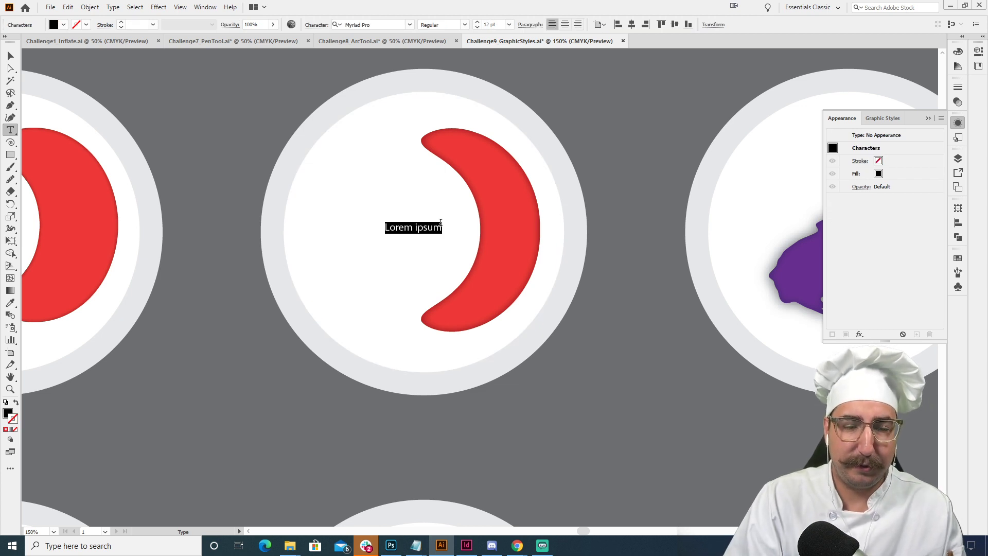
{"action": "type", "text": "HK"}
- Set the font of the whole HK text to Mrs Eaves OT Bold
{"action": "key", "text": "ctrl+a"}
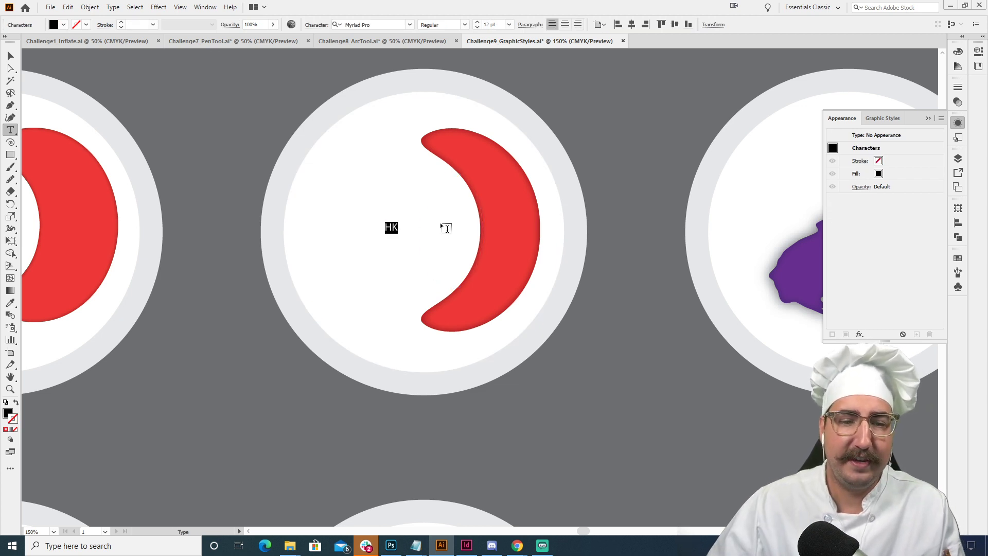
{"action": "left_click", "coordinate": [363, 23]}
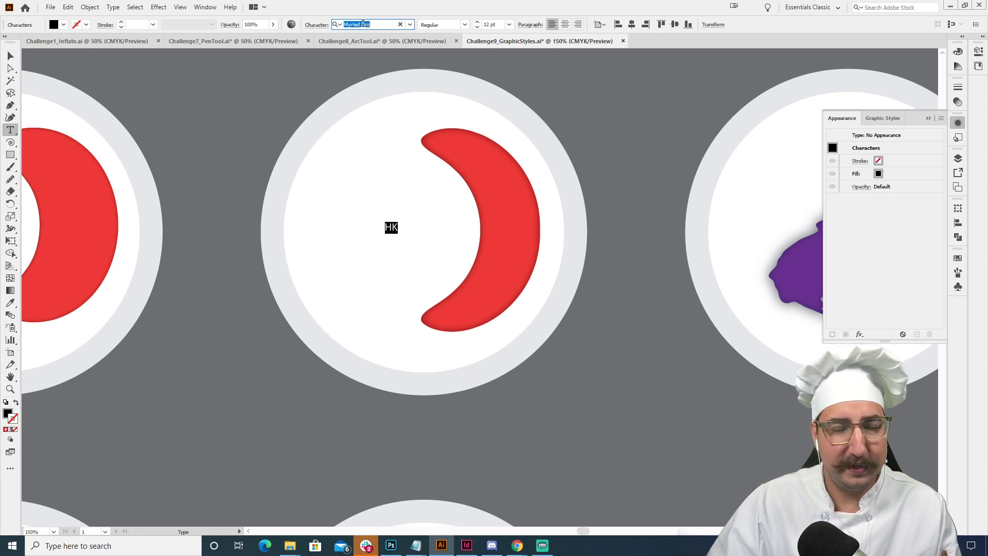
{"action": "type", "text": "mrs"}
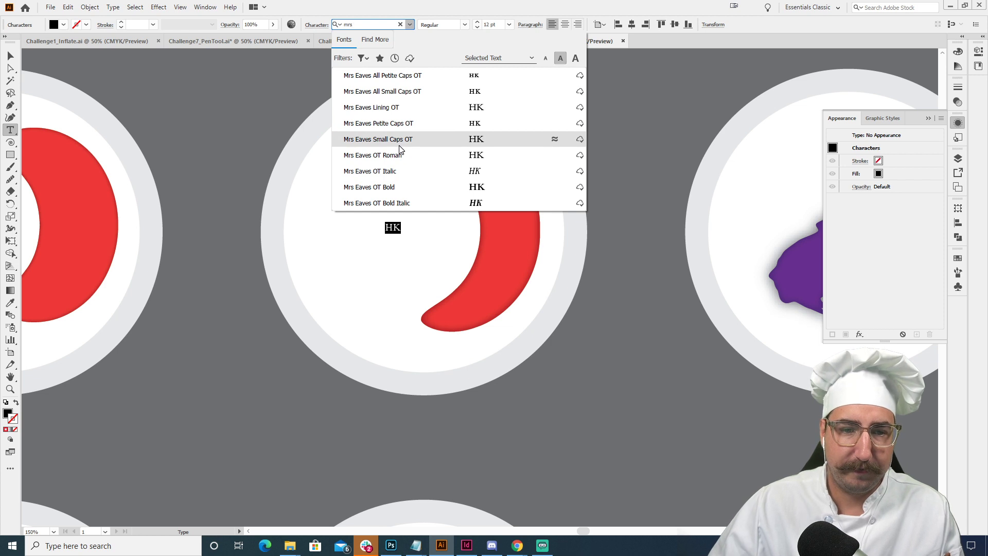
{"action": "left_click", "coordinate": [404, 187]}
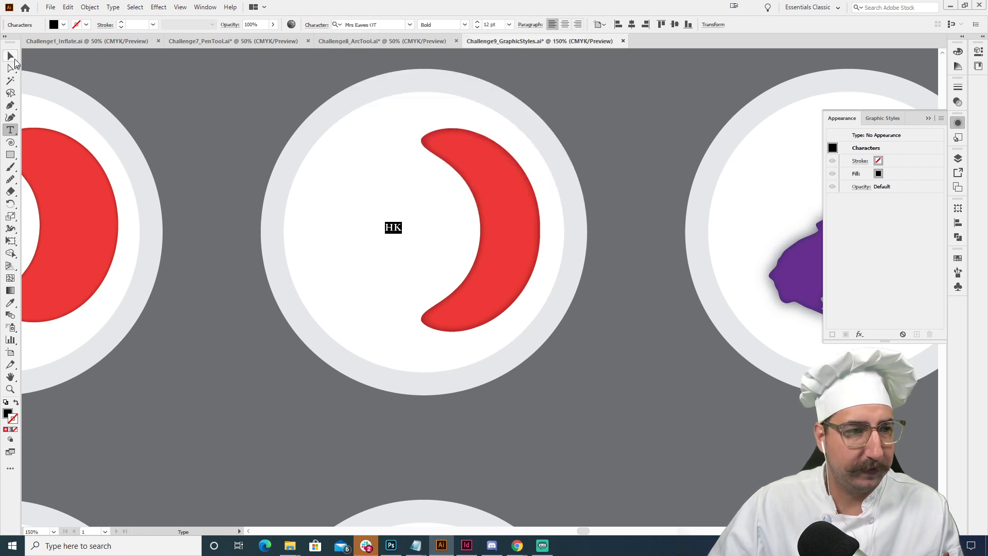
- Scale the HK text up to about 119.5 pt and move it to the plate's middle, slightly overlapping the crescent
{"action": "left_click", "coordinate": [11, 58]}
{"action": "key", "text": "s"}
{"action": "left_click_drag", "start_coordinate": [403, 216], "coordinate": [558, 85]}
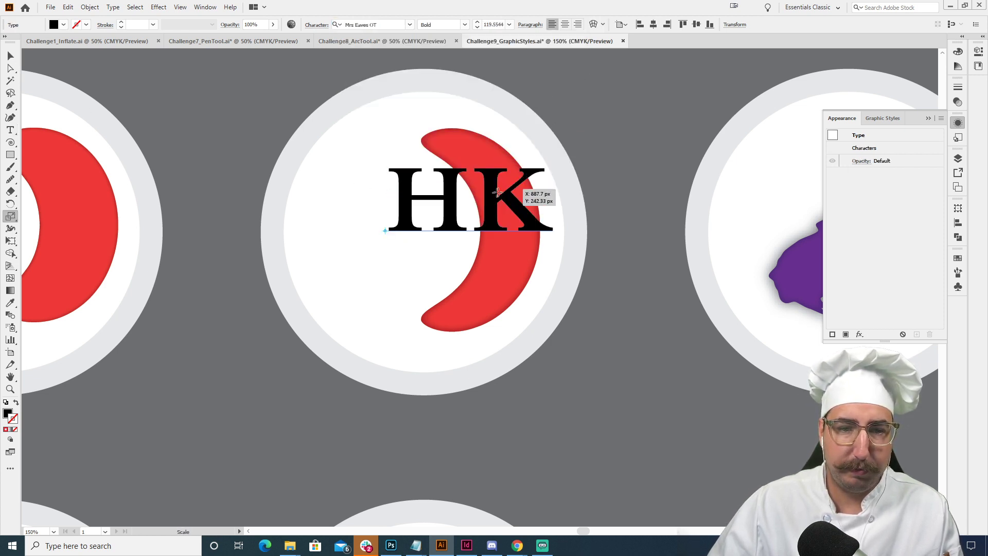
{"action": "key", "text": "v"}
{"action": "left_click_drag", "start_coordinate": [468, 197], "coordinate": [399, 215]}
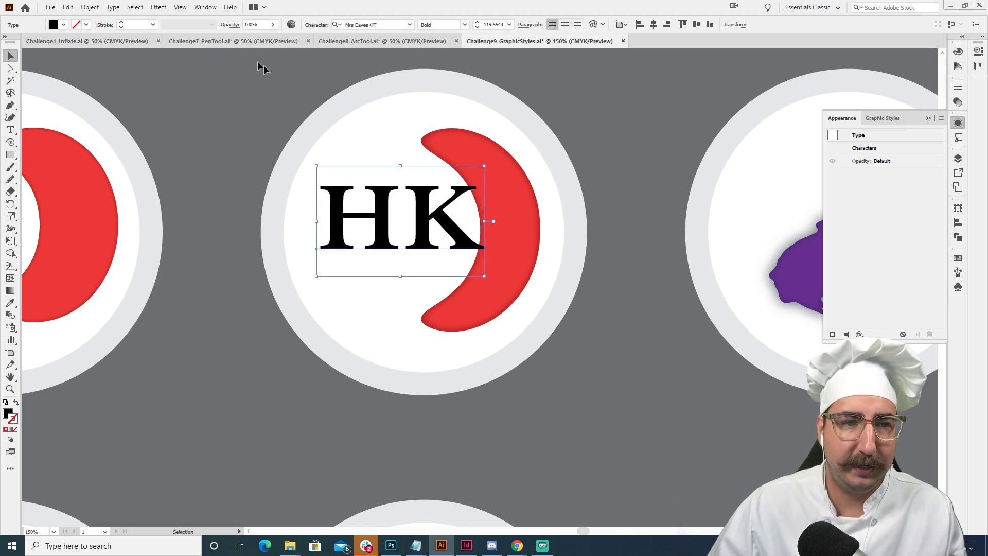
- Apply a Pucker & Bloat effect of 5% bloat to the HK text
{"action": "left_click", "coordinate": [168, 11]}
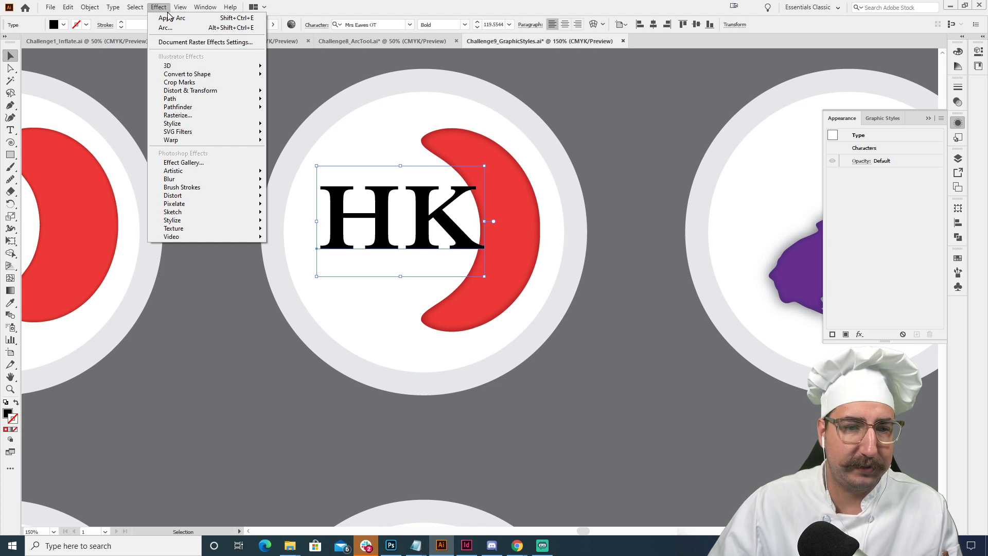
{"action": "mouse_move", "coordinate": [188, 68]}
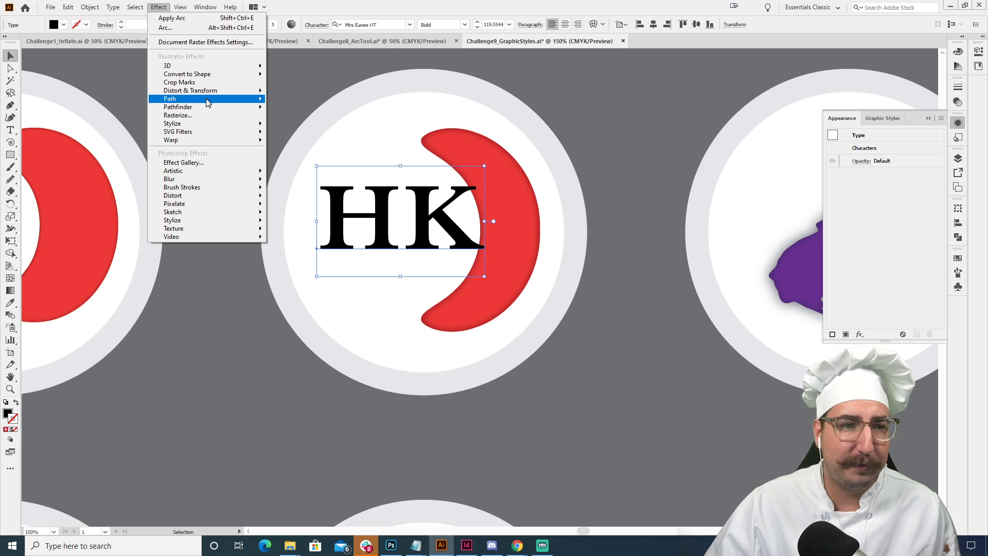
{"action": "mouse_move", "coordinate": [208, 103]}
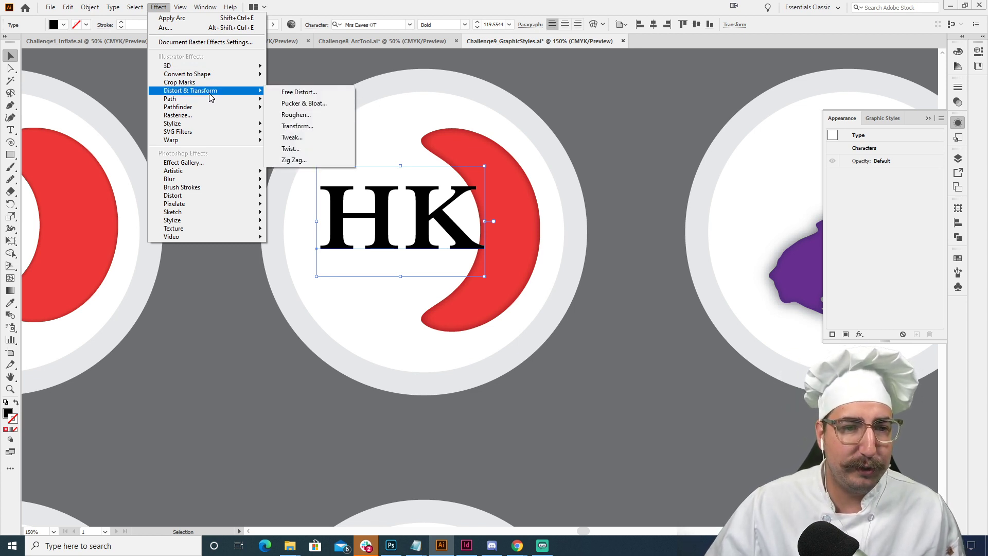
{"action": "left_click", "coordinate": [304, 104]}
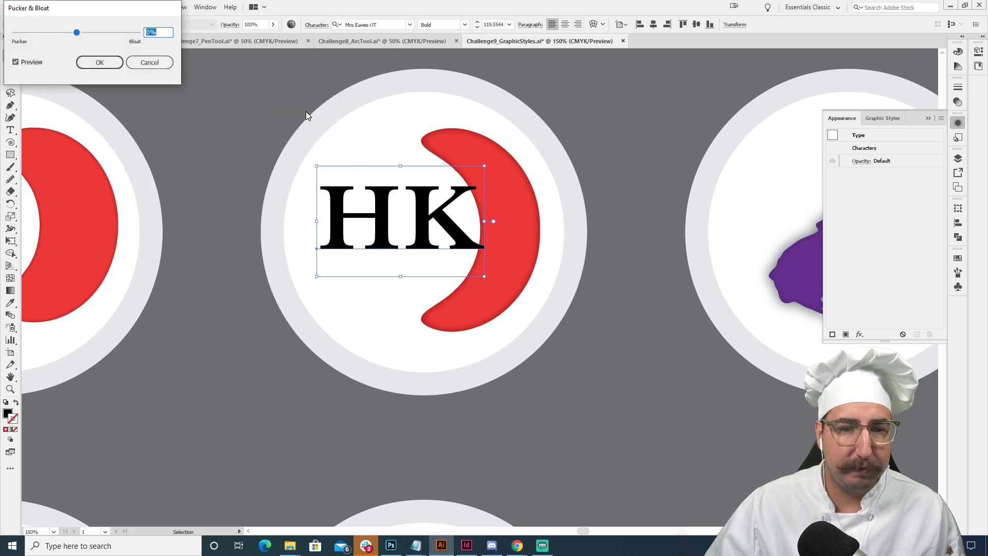
{"action": "left_click_drag", "start_coordinate": [91, 34], "coordinate": [78, 37]}
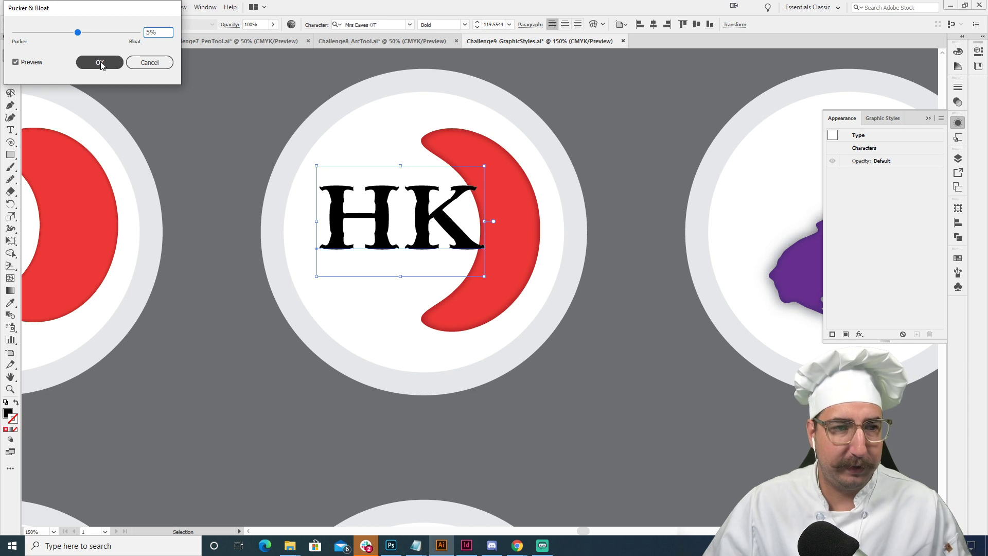
{"action": "left_click", "coordinate": [100, 62]}
- Add an Inflate warp to the HK text with 68% bend, 3% horizontal and -1% vertical distortion
{"action": "left_click", "coordinate": [158, 6]}
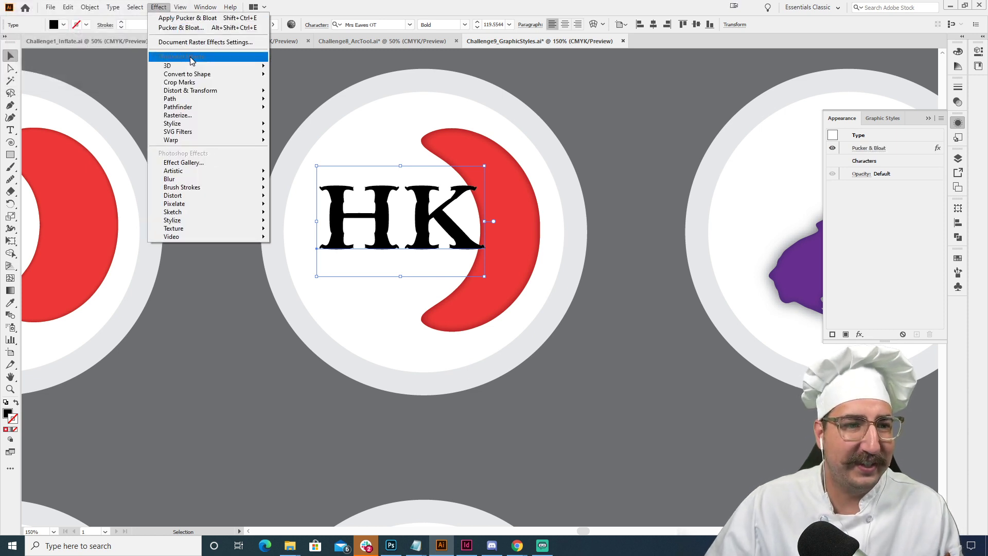
{"action": "mouse_move", "coordinate": [252, 140]}
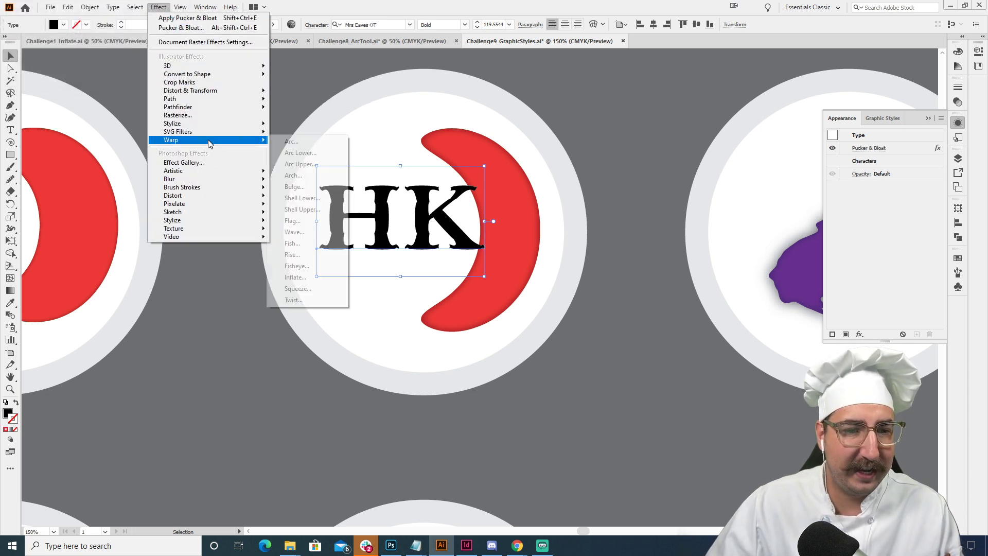
{"action": "left_click", "coordinate": [308, 280]}
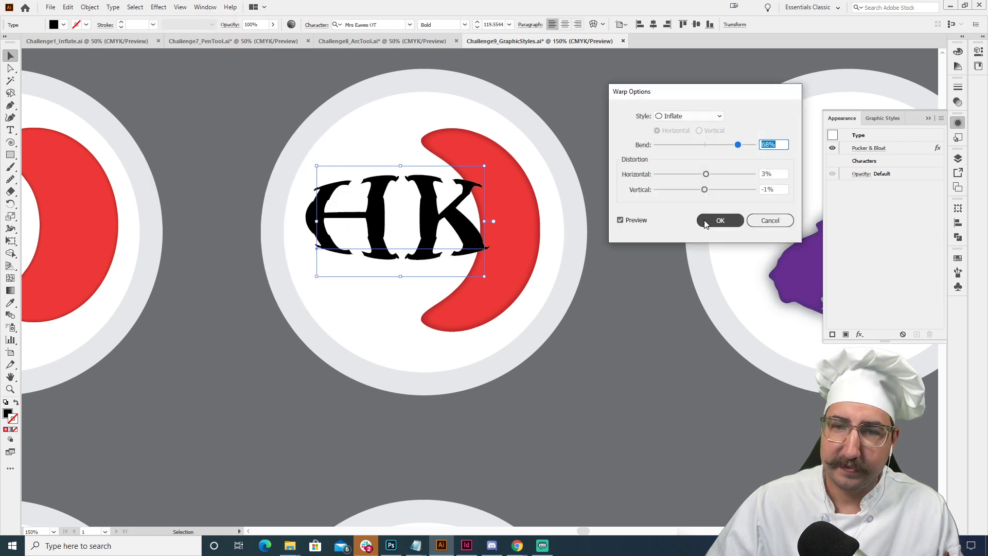
{"action": "left_click", "coordinate": [721, 221]}
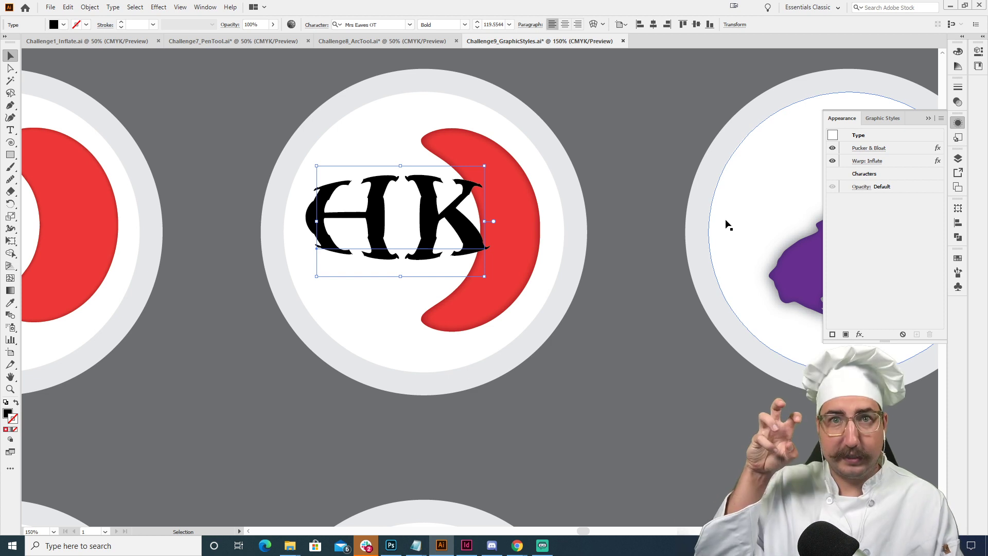
- Add a 3D Extrude & Bevel effect to the HK text: Off-Axis Front, 50 pt depth, no bevel, No Shading surface
{"action": "left_click", "coordinate": [162, 7]}
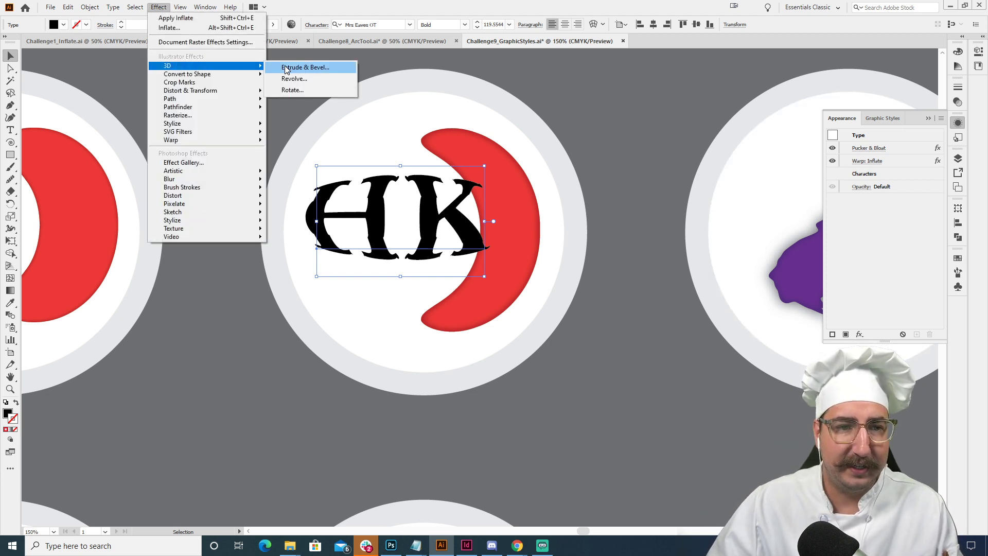
{"action": "left_click", "coordinate": [301, 69]}
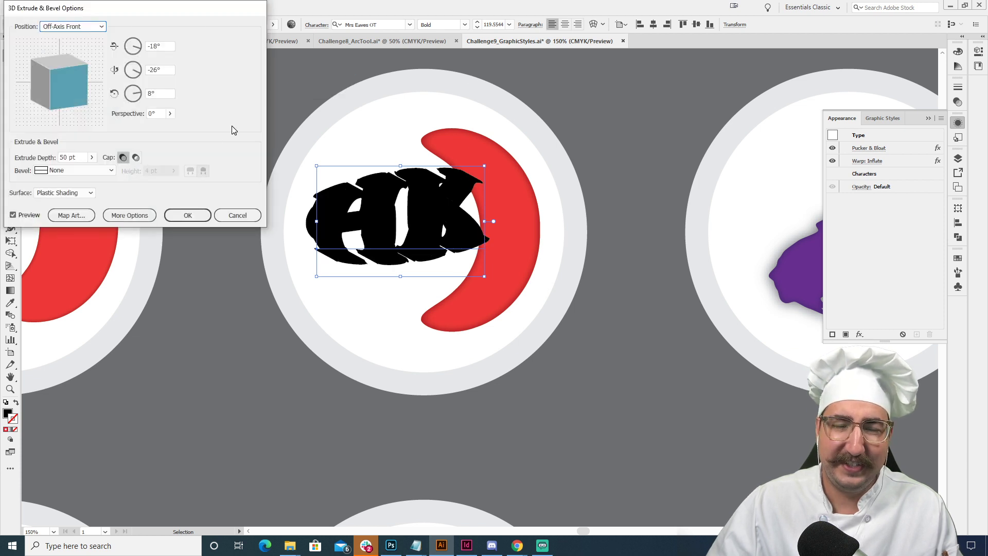
{"action": "left_click", "coordinate": [75, 170]}
{"action": "left_click", "coordinate": [184, 138]}
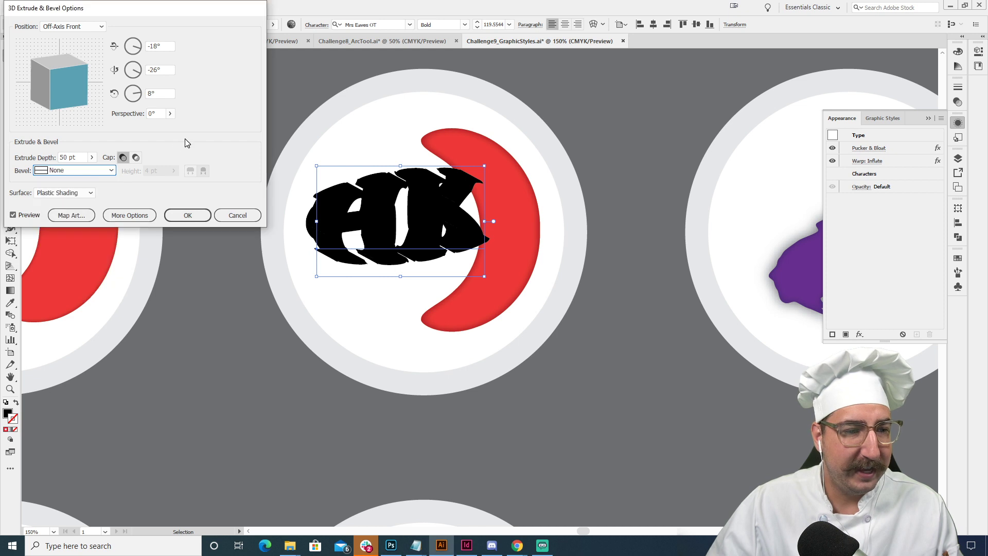
{"action": "left_click", "coordinate": [77, 194]}
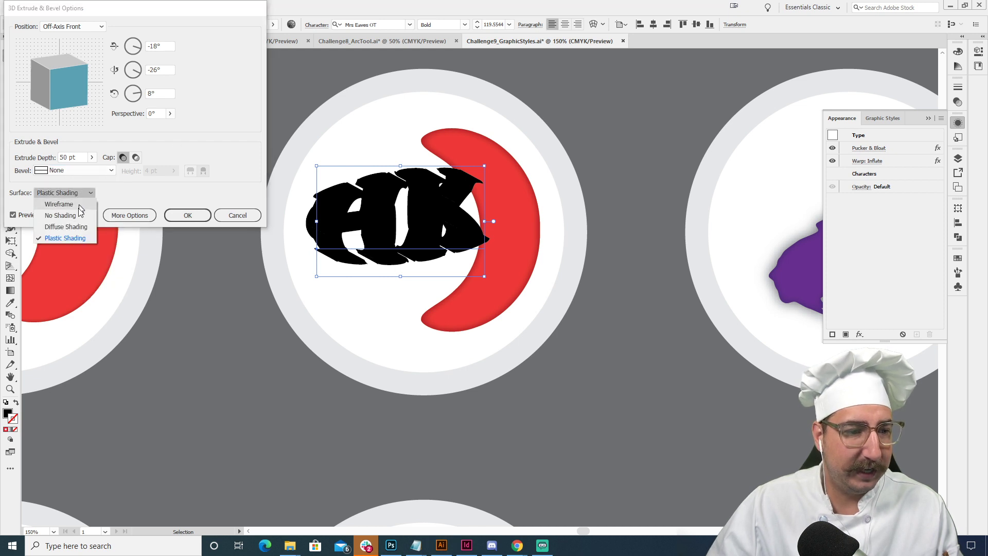
{"action": "left_click", "coordinate": [60, 215]}
{"action": "left_click", "coordinate": [23, 216]}
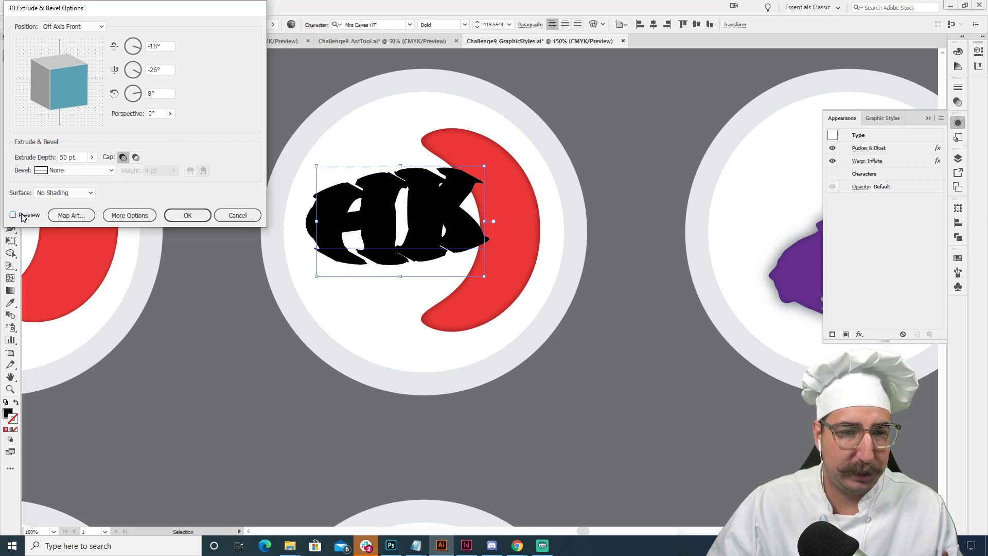
{"action": "left_click", "coordinate": [23, 216]}
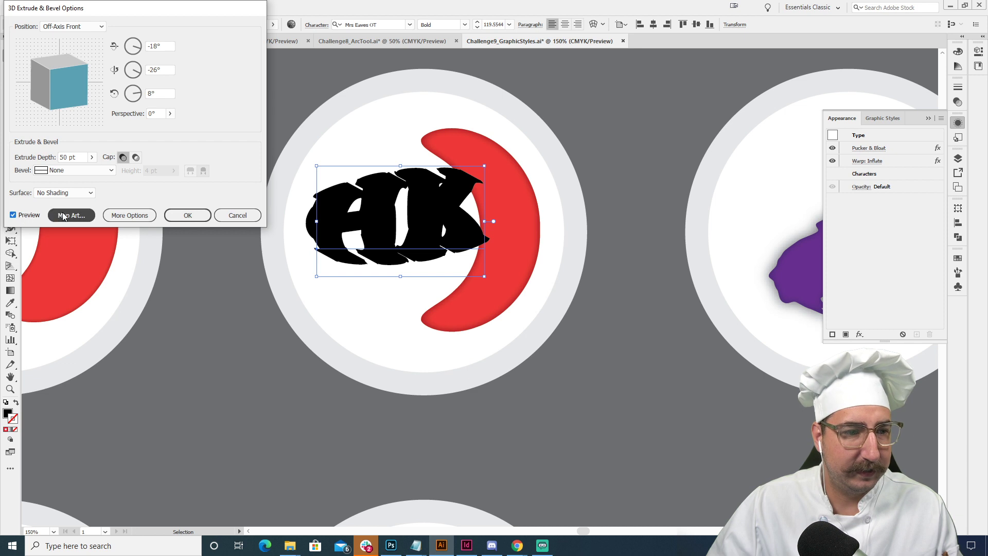
{"action": "left_click", "coordinate": [186, 215]}
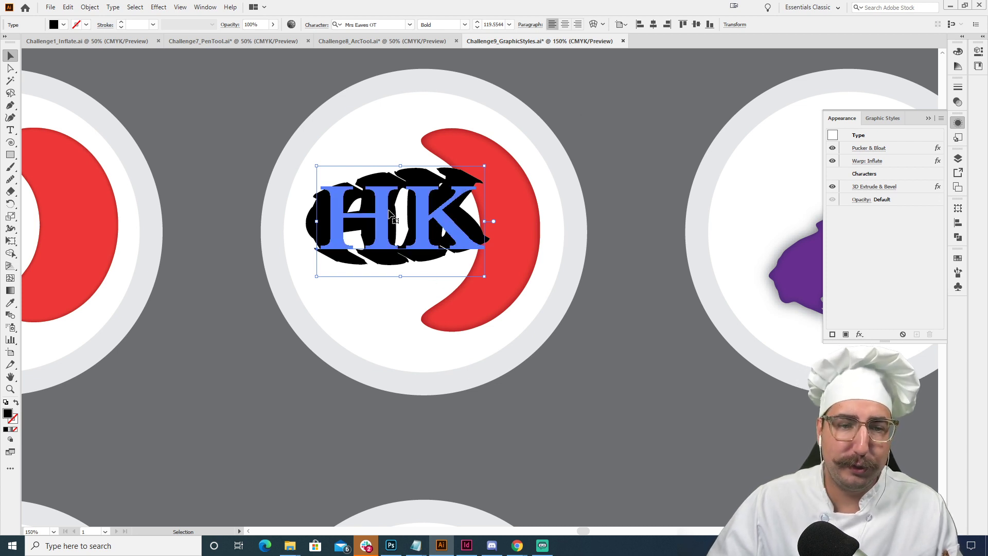
- Save the HK text's stacked effects as a new graphic style
{"action": "left_click", "coordinate": [958, 138]}
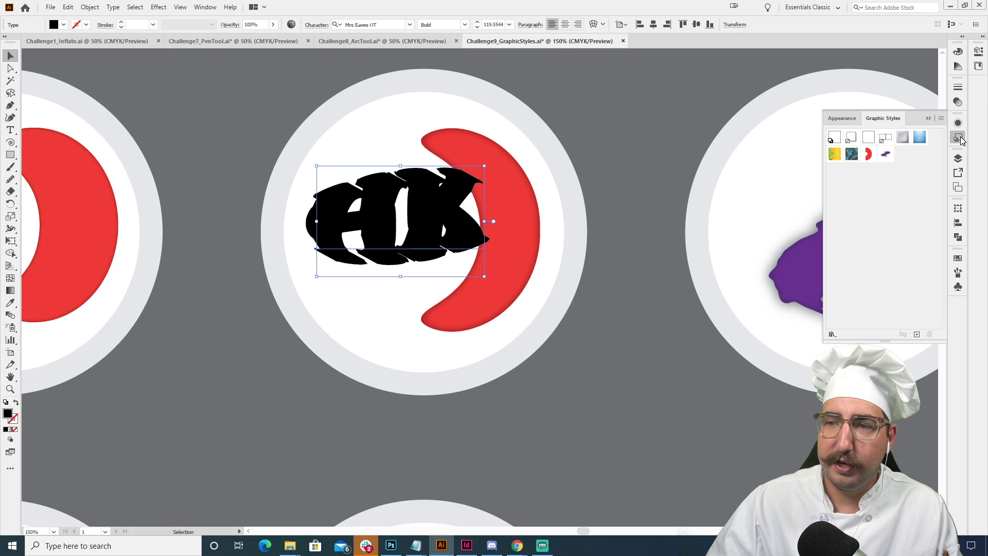
{"action": "left_click", "coordinate": [917, 335]}
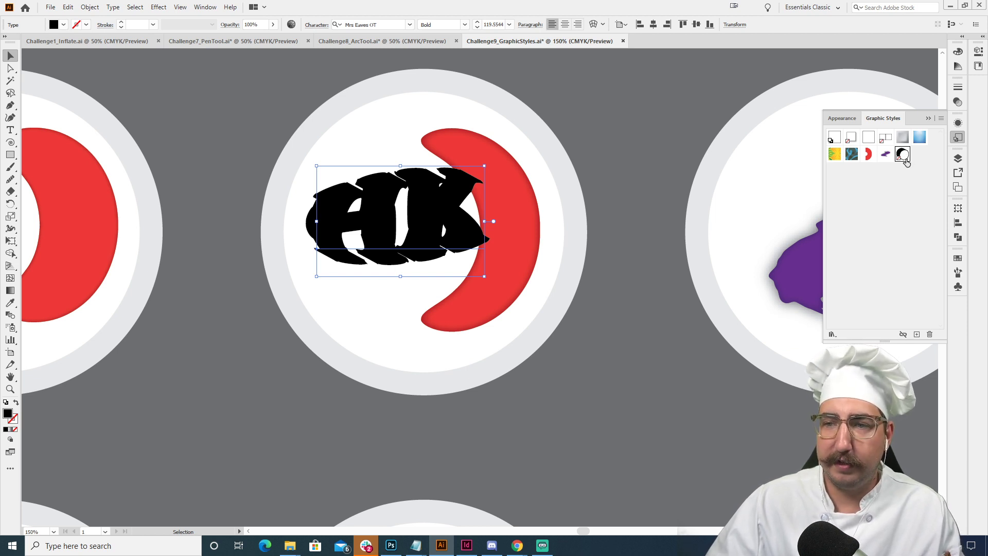
{"action": "left_click", "coordinate": [545, 172]}
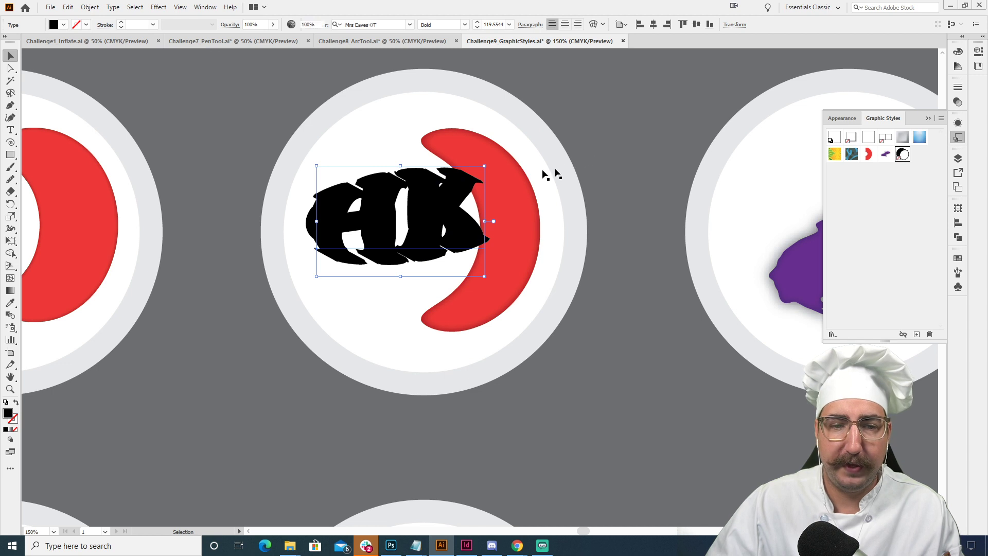
- Add the point text "YUM" on the upper left plate, beside the red crescent
{"action": "left_click_drag", "start_coordinate": [519, 164], "coordinate": [520, 286]}
{"action": "left_click_drag", "start_coordinate": [513, 218], "coordinate": [686, 224]}
{"action": "left_click_drag", "start_coordinate": [374, 225], "coordinate": [632, 177]}
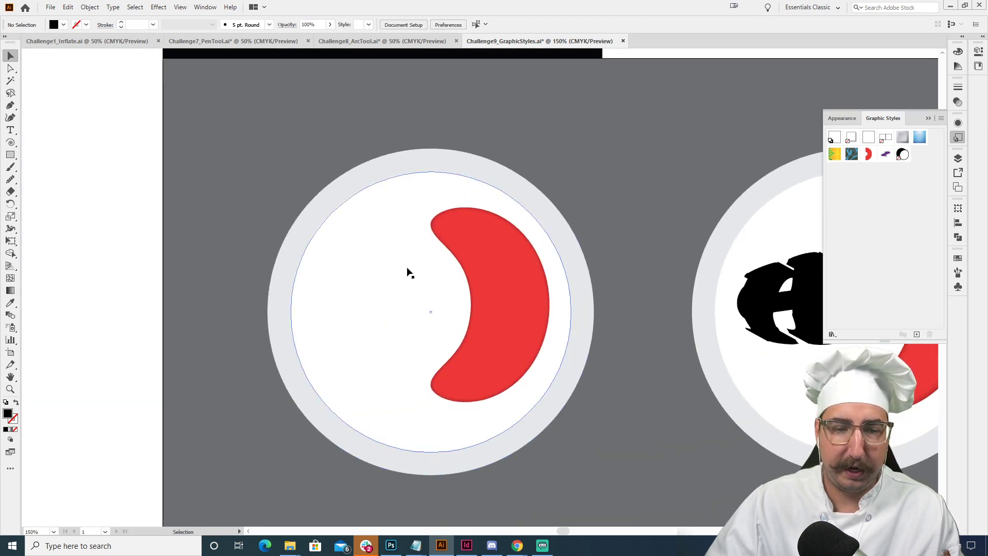
{"action": "key", "text": "t"}
{"action": "left_click", "coordinate": [374, 290]}
{"action": "type", "text": "YUP"}
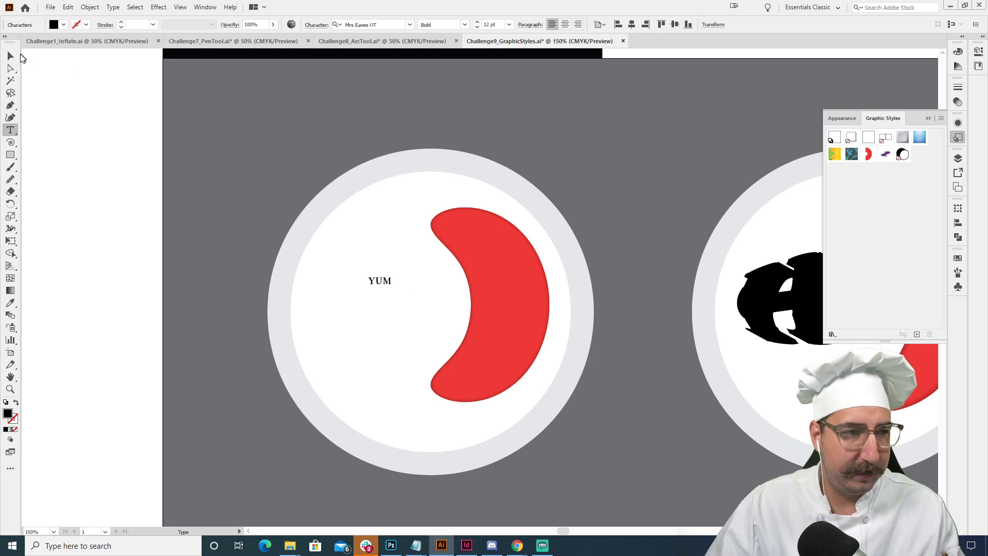
- Scale the YUM text up to about 82 pt, position it in the plate's middle, and center-align its paragraph
{"action": "left_click", "coordinate": [10, 56]}
{"action": "key", "text": "s"}
{"action": "left_click_drag", "start_coordinate": [429, 254], "coordinate": [640, 137]}
{"action": "key", "text": "v"}
{"action": "mouse_move", "coordinate": [413, 290]}
{"action": "left_mouse_down"}
{"action": "mouse_move", "coordinate": [396, 314]}
{"action": "mouse_move", "coordinate": [473, 292]}
{"action": "left_mouse_up"}
{"action": "left_click", "coordinate": [565, 24]}
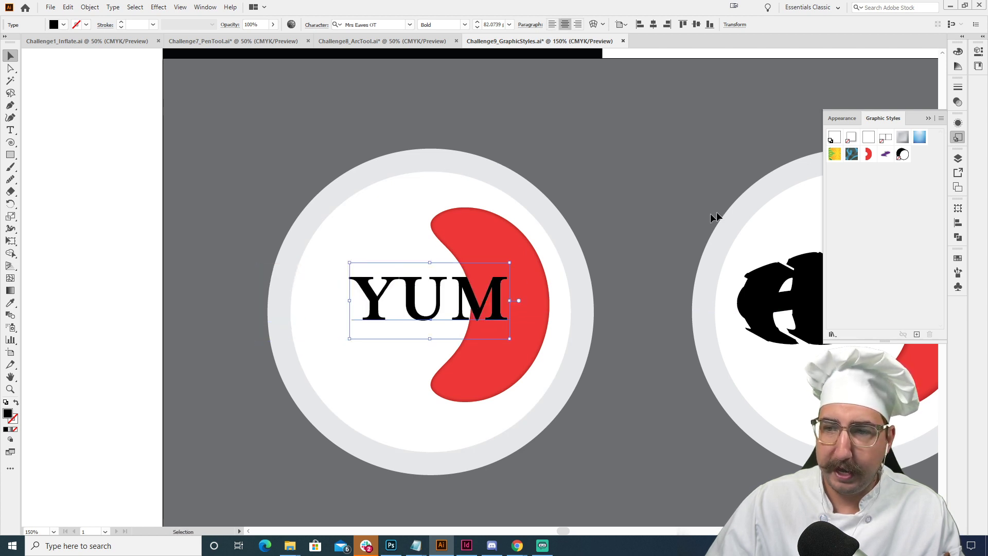
- Apply the graphic style saved from the HK text to the YUM text and change its fill to teal blue
{"action": "left_click", "coordinate": [903, 154]}
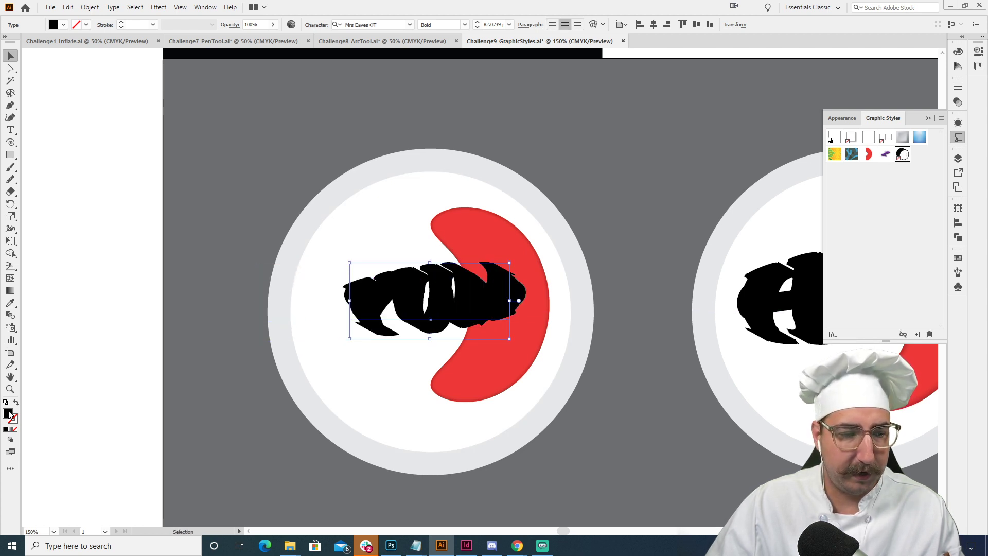
{"action": "double_click", "coordinate": [8, 413]}
{"action": "left_click", "coordinate": [161, 122]}
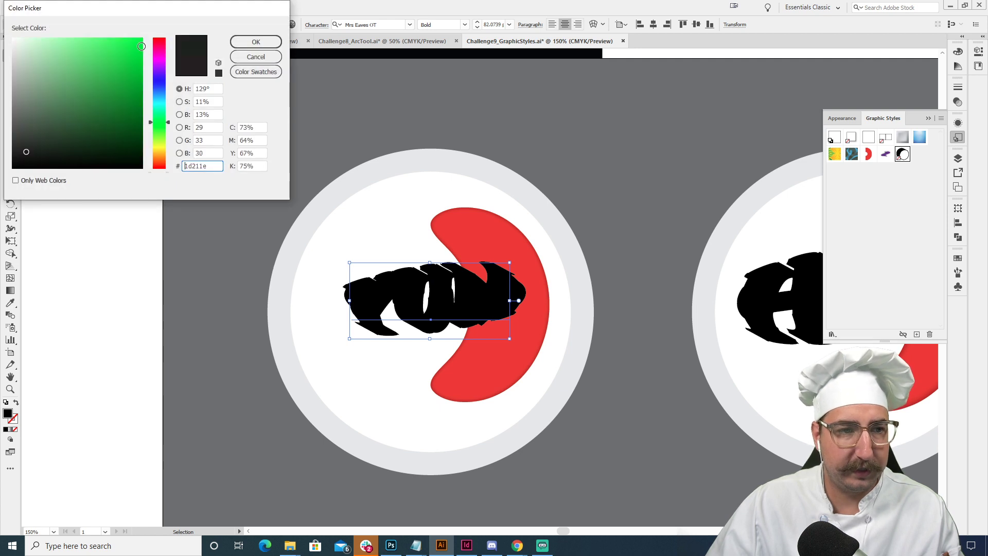
{"action": "left_click", "coordinate": [129, 76]}
{"action": "left_click", "coordinate": [109, 81]}
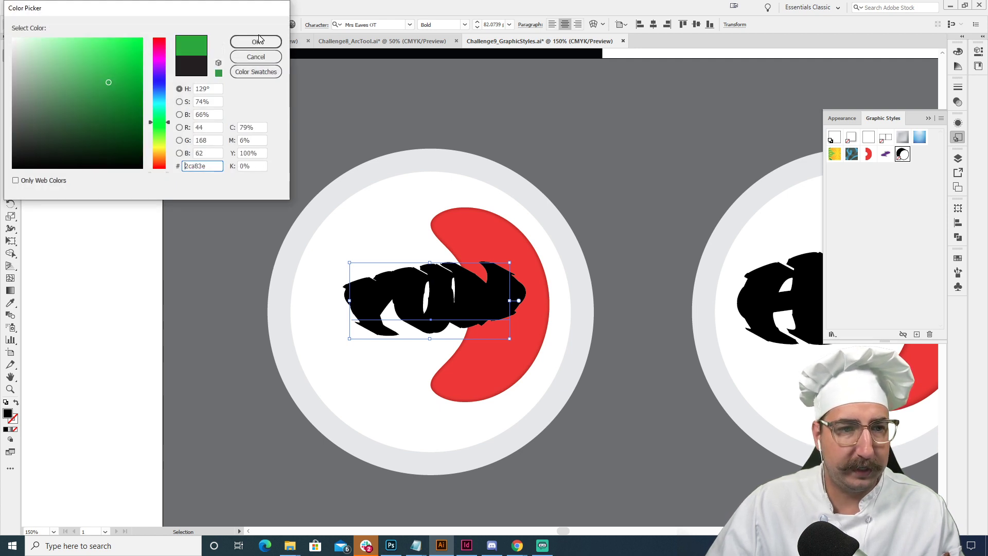
{"action": "left_click", "coordinate": [170, 101]}
{"action": "left_click", "coordinate": [256, 42]}
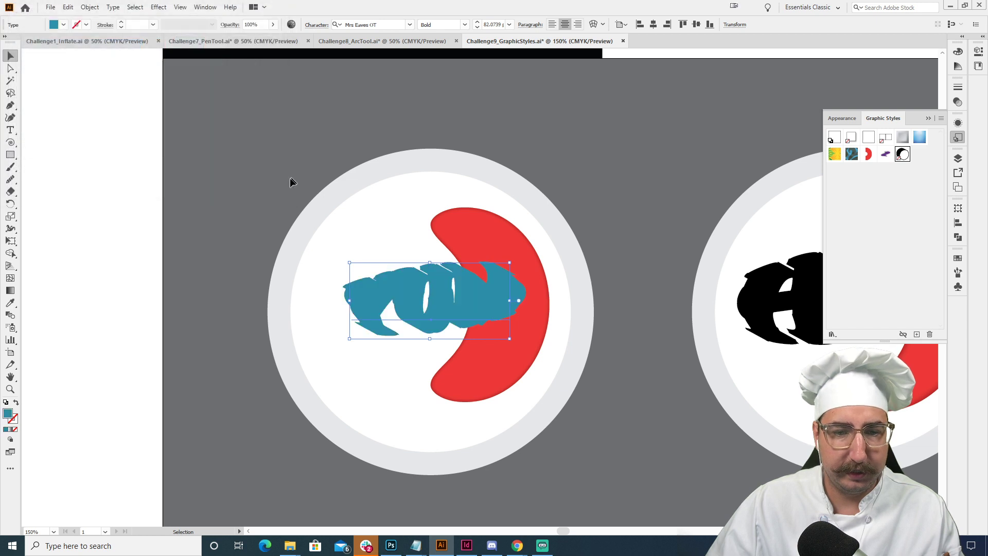
{"action": "left_click_drag", "start_coordinate": [453, 296], "coordinate": [441, 293]}
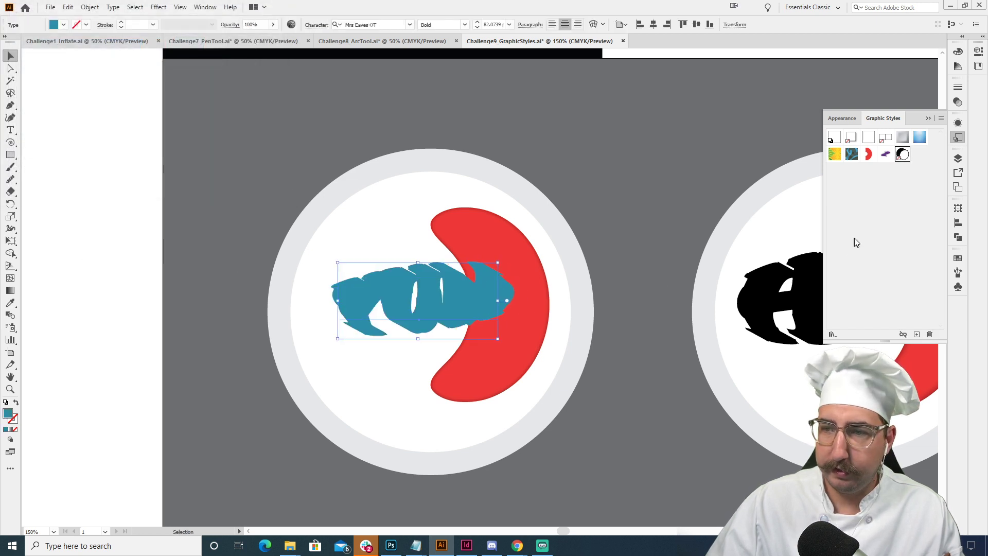
- Edit the YUM text's 3D Extrude & Bevel effect to use a Plastic Shading surface
{"action": "left_click", "coordinate": [958, 122]}
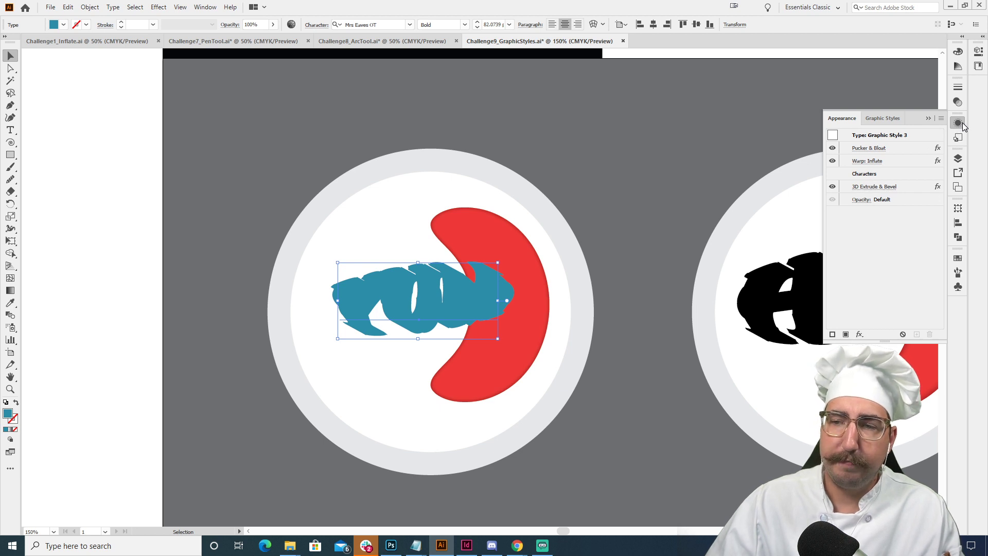
{"action": "left_click", "coordinate": [869, 187]}
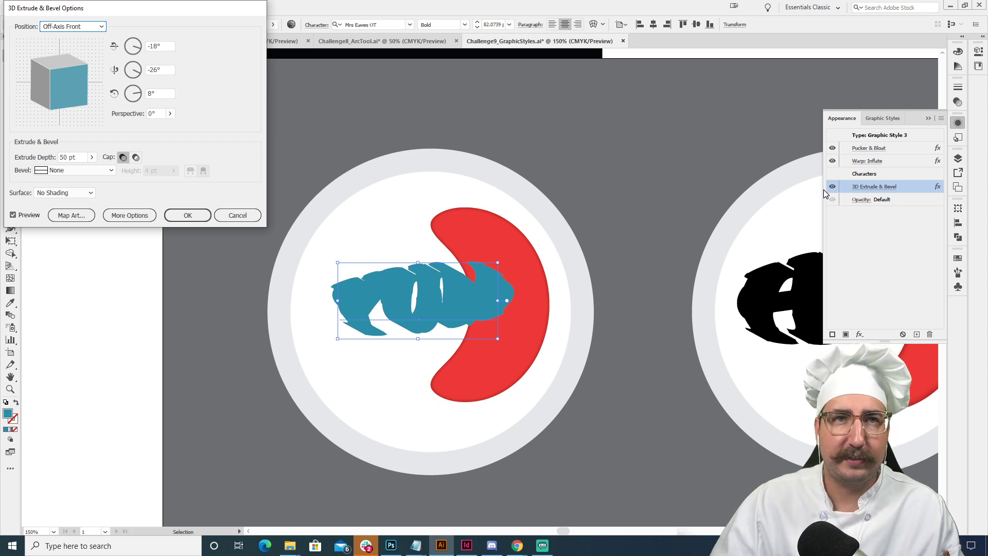
{"action": "left_click", "coordinate": [63, 193]}
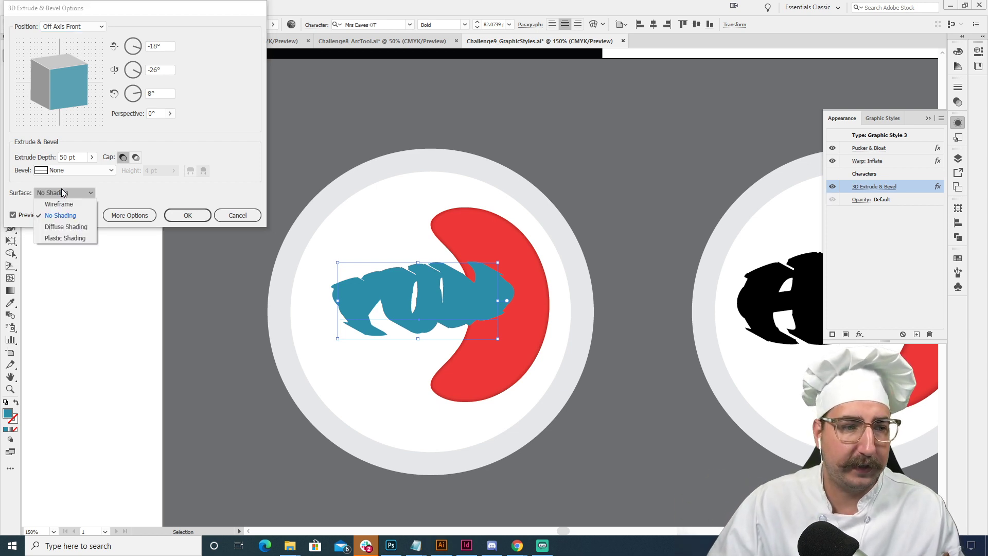
{"action": "left_click", "coordinate": [61, 237]}
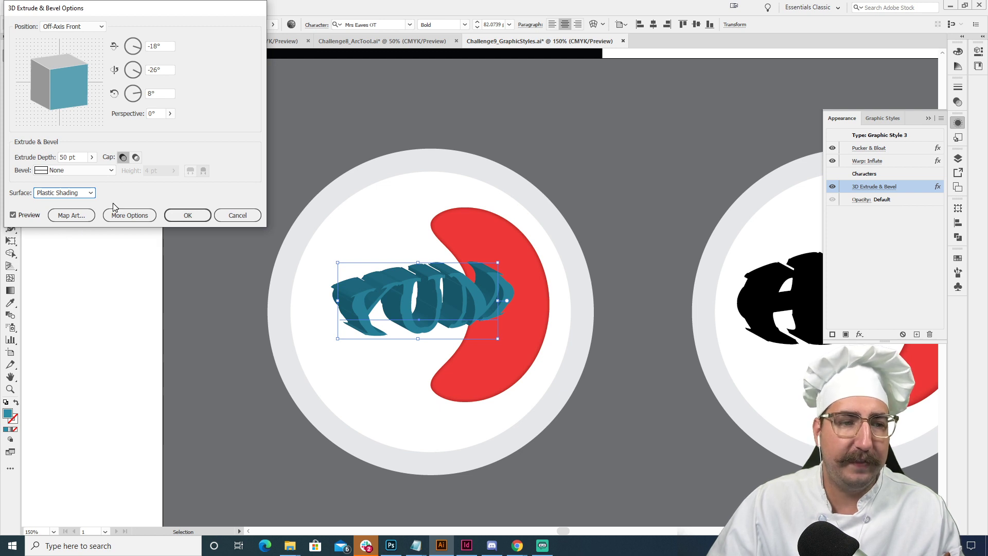
{"action": "left_click", "coordinate": [193, 216]}
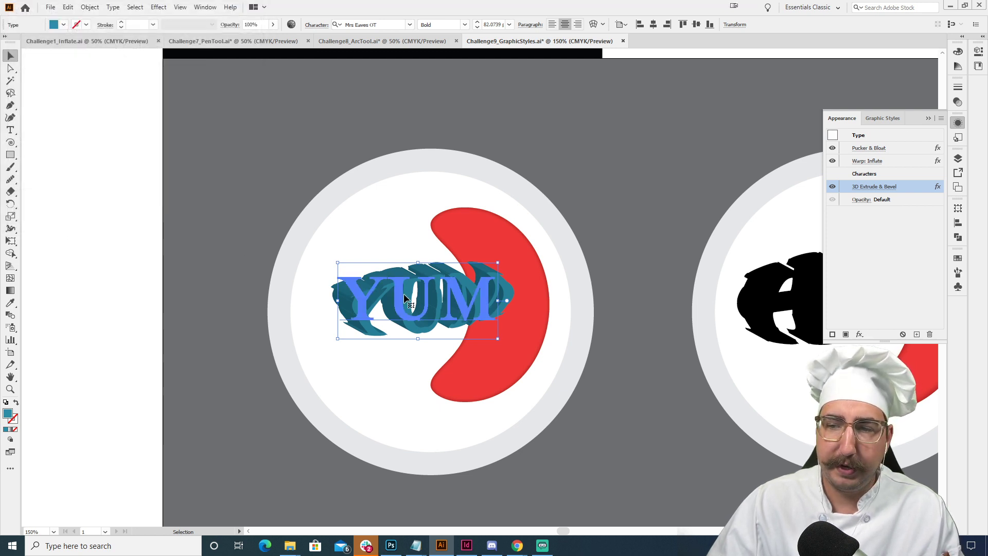
- Set the YUM text's blending mode to Multiply so it blends with the crescent behind it
{"action": "left_click", "coordinate": [958, 101]}
{"action": "left_click", "coordinate": [857, 99]}
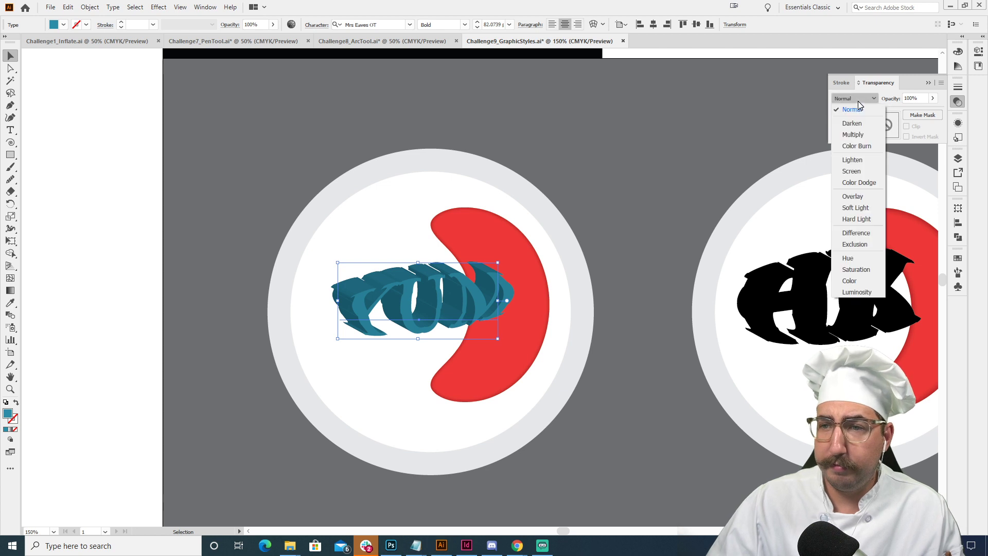
{"action": "left_click", "coordinate": [860, 134]}
{"action": "left_click", "coordinate": [128, 275]}
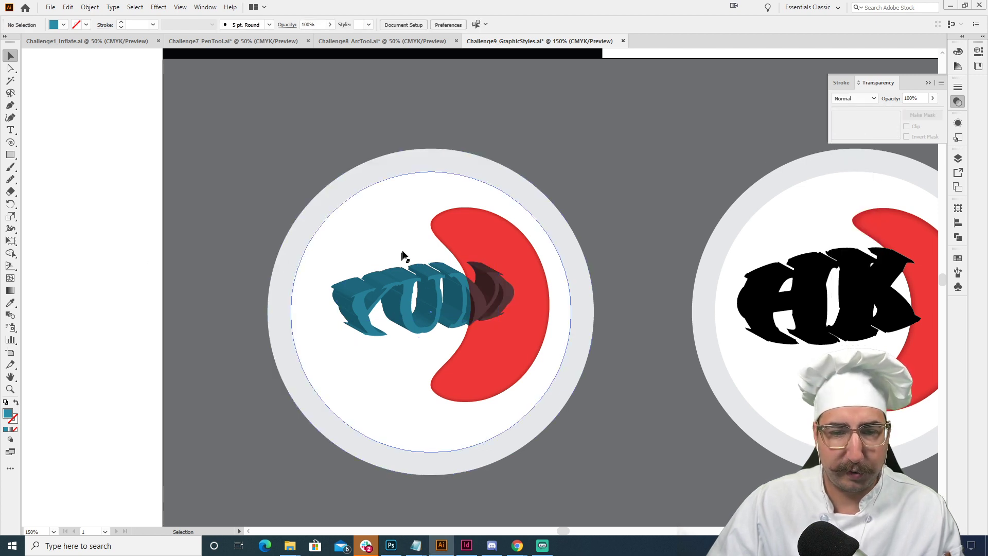
- Apply the purple roughened graphic style to the red crescent ellipse behind the YUM text
{"action": "key", "text": "z"}
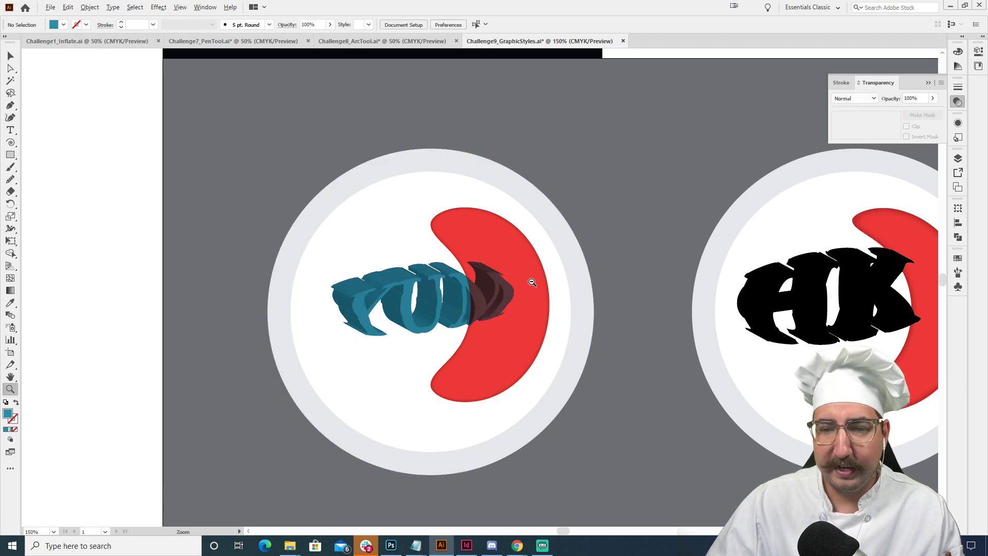
{"action": "left_click", "coordinate": [577, 267], "text": "alt"}
{"action": "left_click", "coordinate": [577, 266], "text": "alt"}
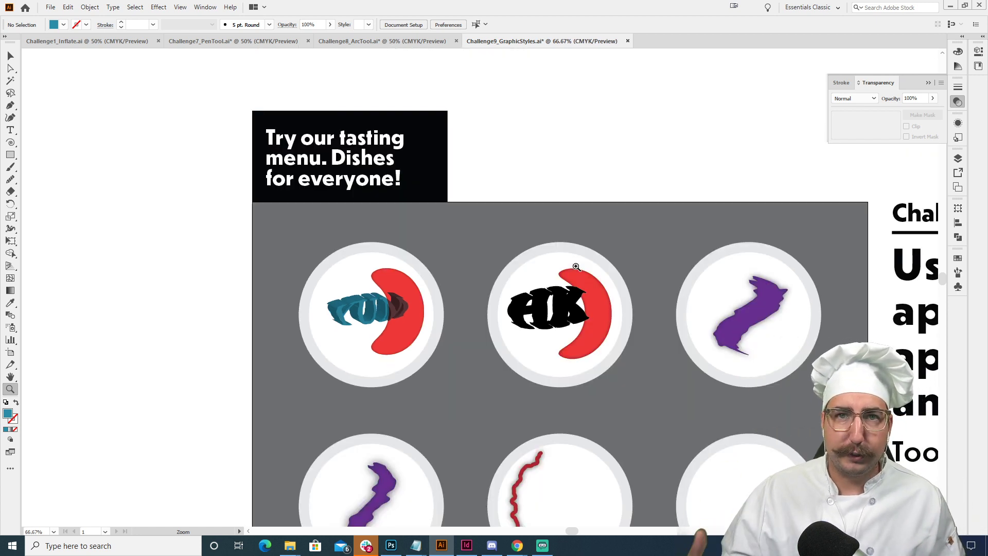
{"action": "key", "text": "v"}
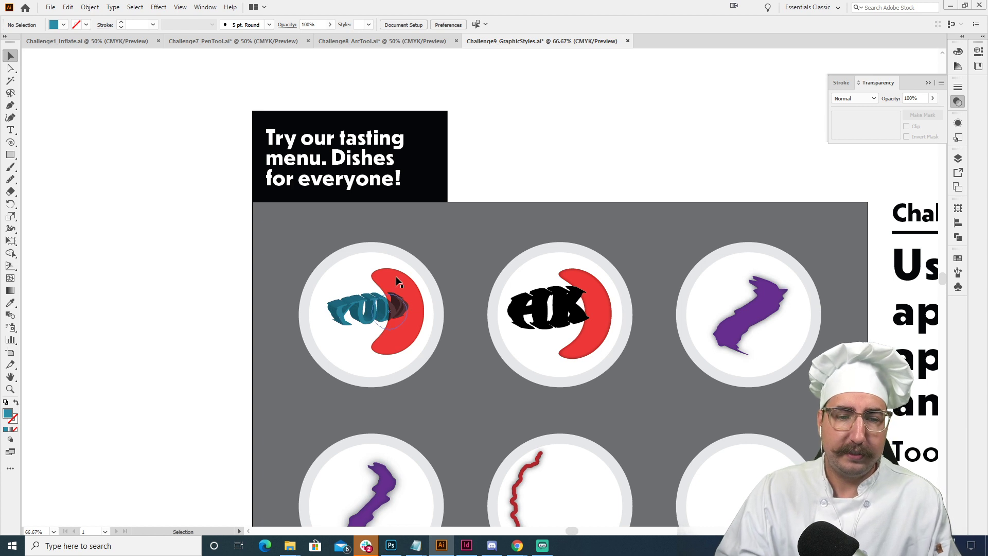
{"action": "left_click", "coordinate": [404, 282]}
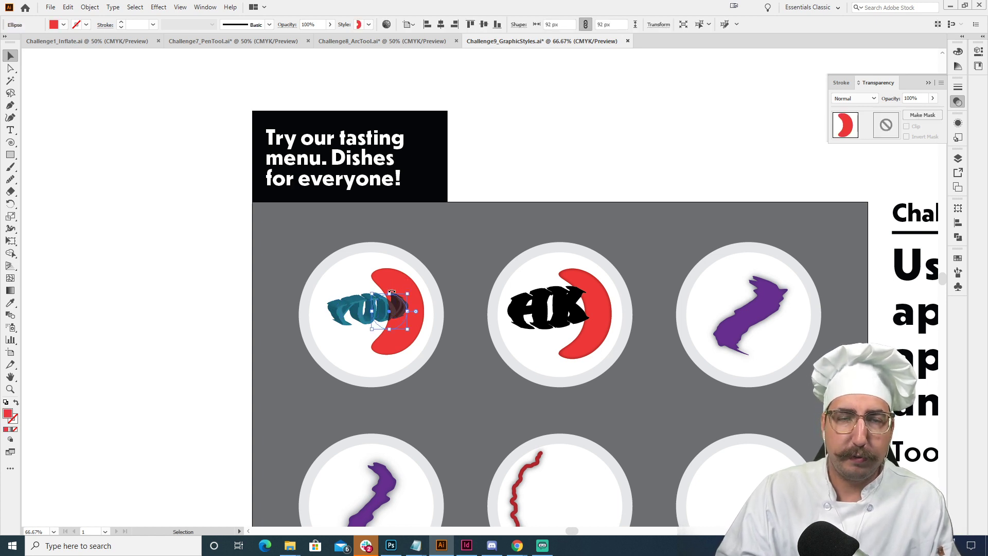
{"action": "left_click", "coordinate": [958, 137]}
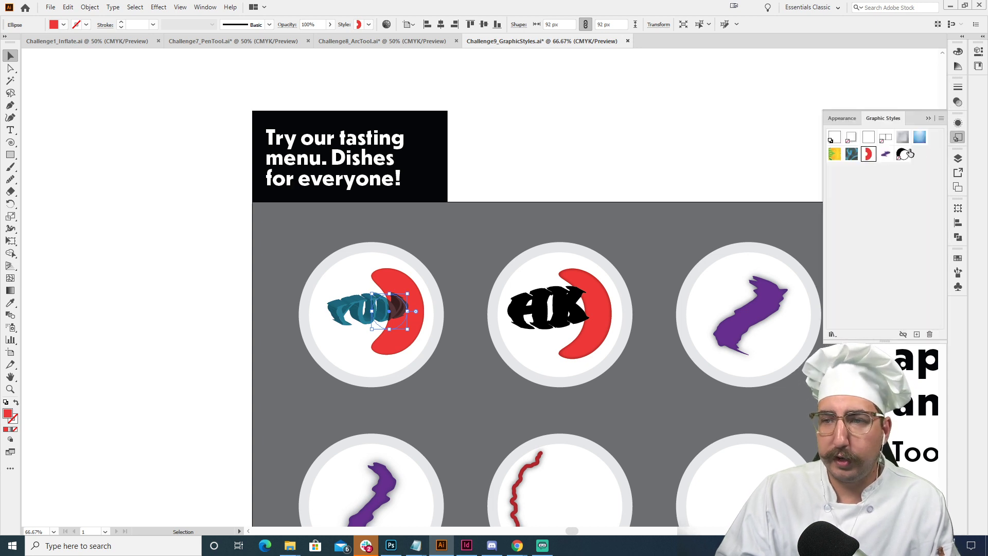
{"action": "left_click", "coordinate": [884, 156]}
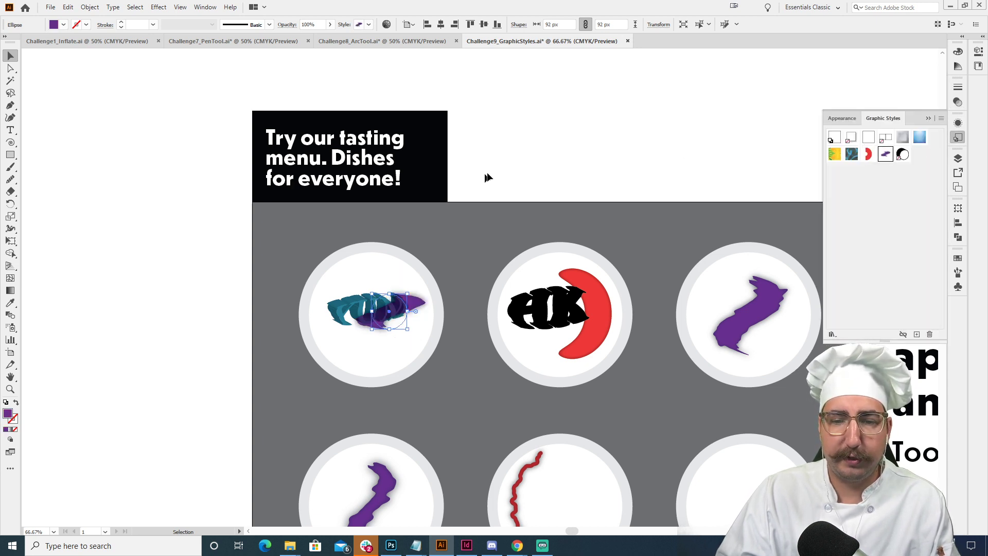
{"action": "left_click", "coordinate": [547, 164]}
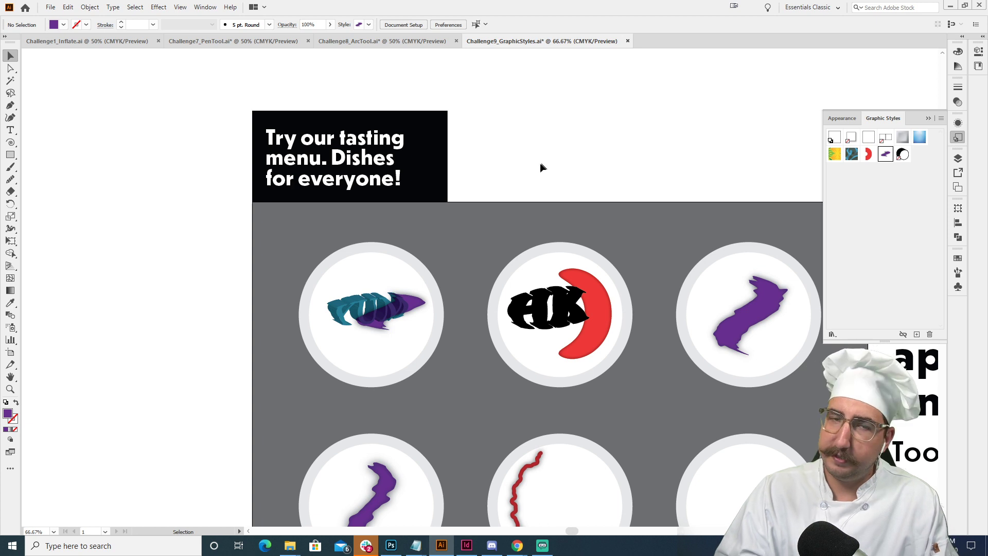
- Try stretching the purple ellipse to about 243 px tall, undo the stretch, and reapply the red crescent graphic style
{"action": "left_click", "coordinate": [414, 304]}
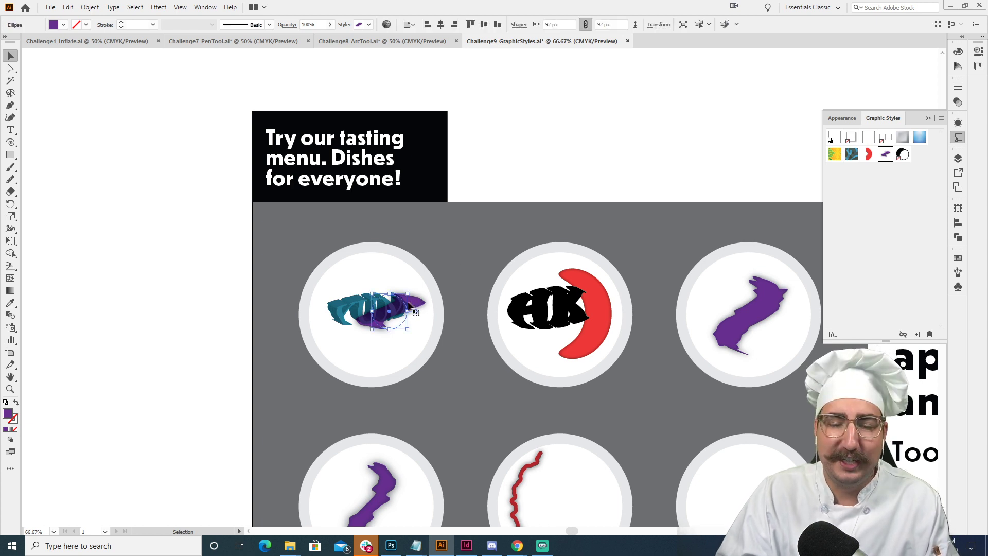
{"action": "left_click_drag", "start_coordinate": [389, 295], "coordinate": [398, 268]}
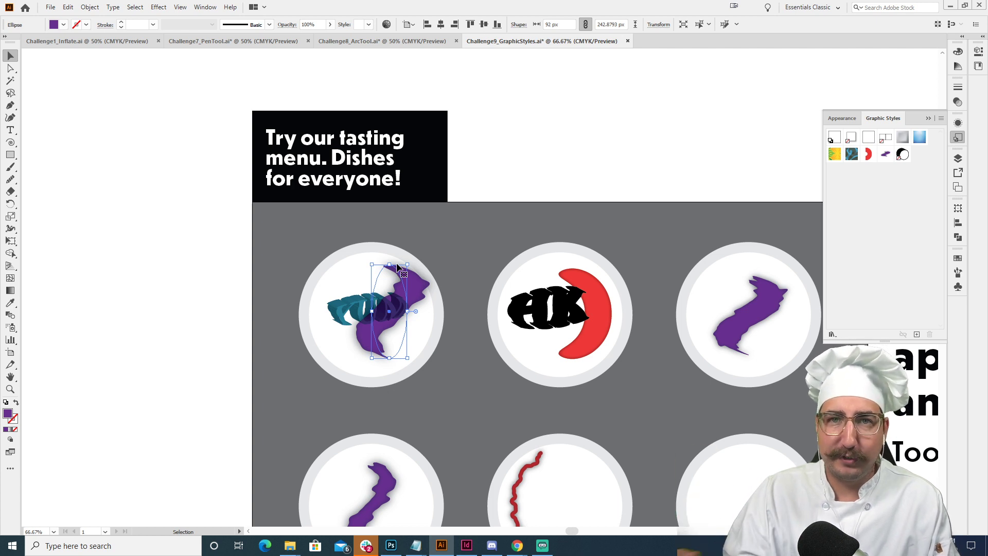
{"action": "key", "text": "ctrl+z"}
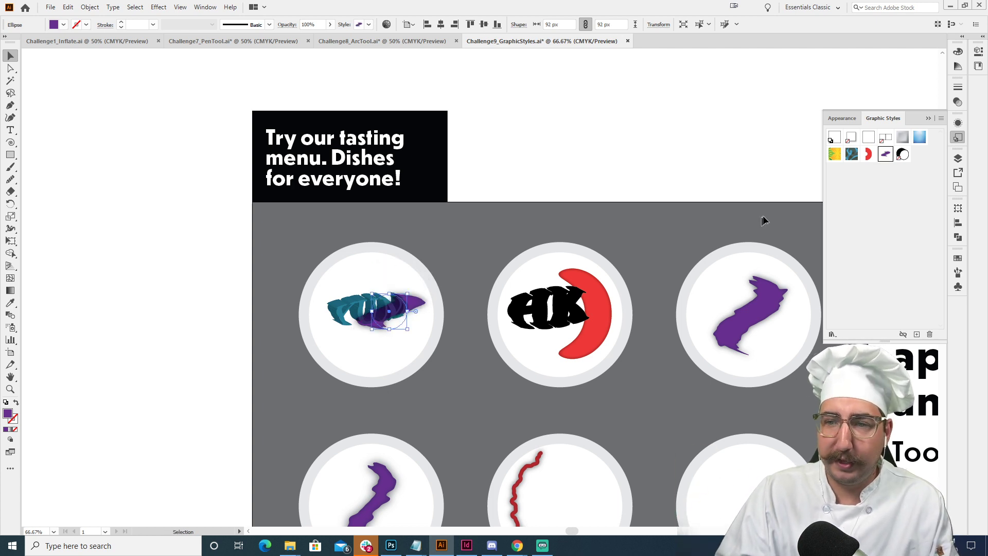
{"action": "left_click", "coordinate": [868, 154]}
{"action": "left_click", "coordinate": [555, 161]}
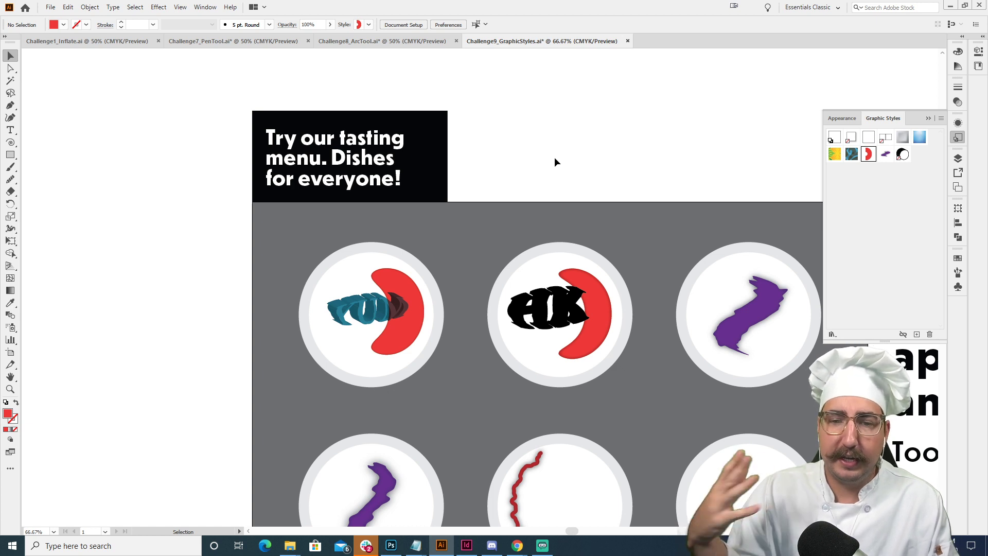
- Draw a small red circle about 15 px wide on the upper right plate, above and left of the purple shape
{"action": "key", "text": "z"}
{"action": "left_click", "coordinate": [607, 332]}
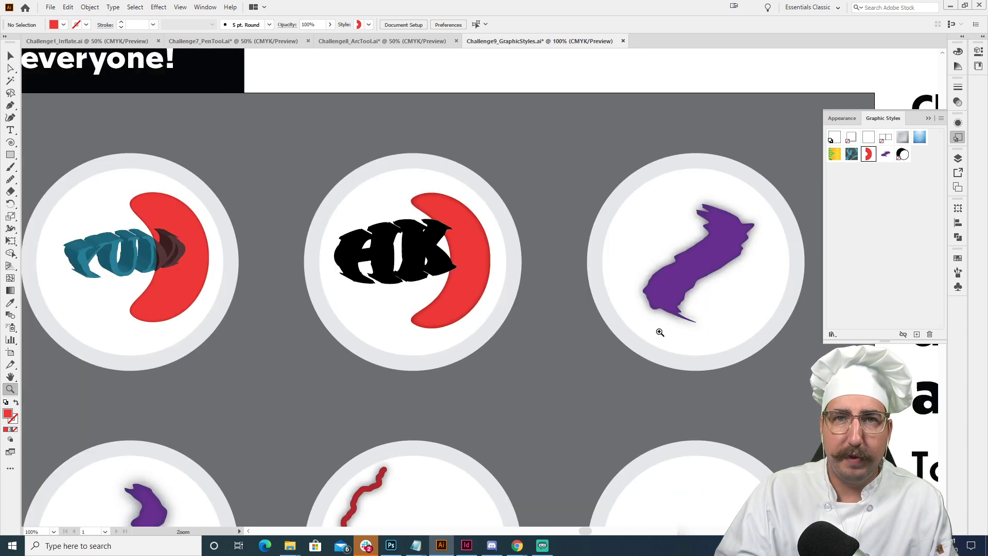
{"action": "left_click", "coordinate": [589, 295]}
{"action": "left_click_drag", "start_coordinate": [594, 285], "coordinate": [495, 305]}
{"action": "key", "text": "l"}
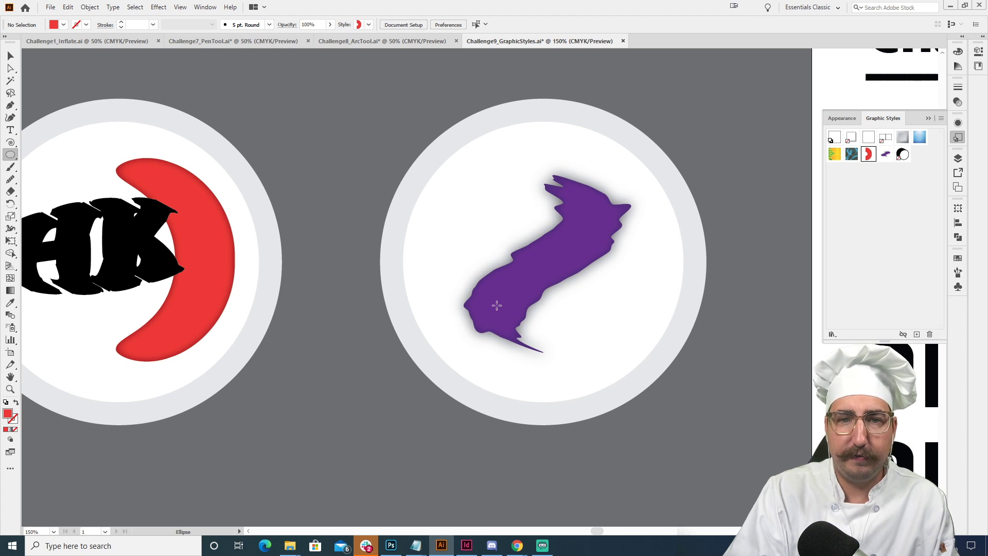
{"action": "left_click_drag", "start_coordinate": [467, 176], "coordinate": [461, 170]}
- Add an Inner Glow effect to the small red circle: golden-orange color, Normal mode, 75% opacity, 5 px blur, from the edge
{"action": "key", "text": "z"}
{"action": "left_click", "coordinate": [489, 205]}
{"action": "left_click", "coordinate": [490, 205]}
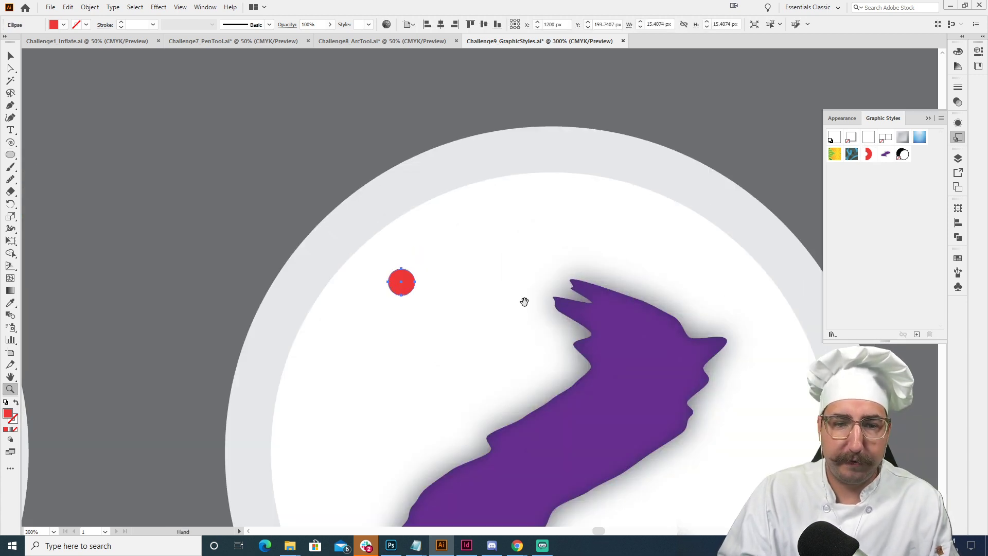
{"action": "left_click", "coordinate": [156, 9]}
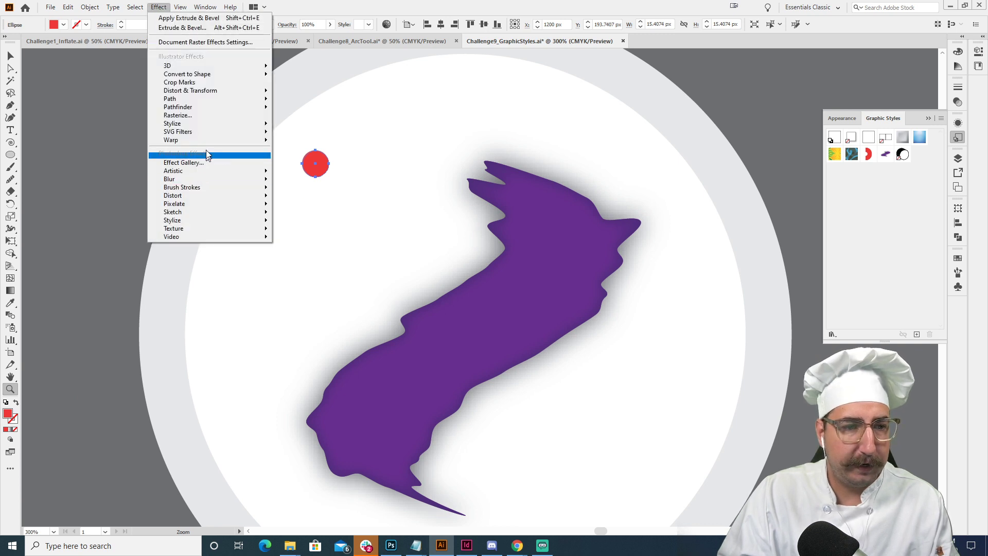
{"action": "mouse_move", "coordinate": [218, 125]}
{"action": "left_click", "coordinate": [308, 149]}
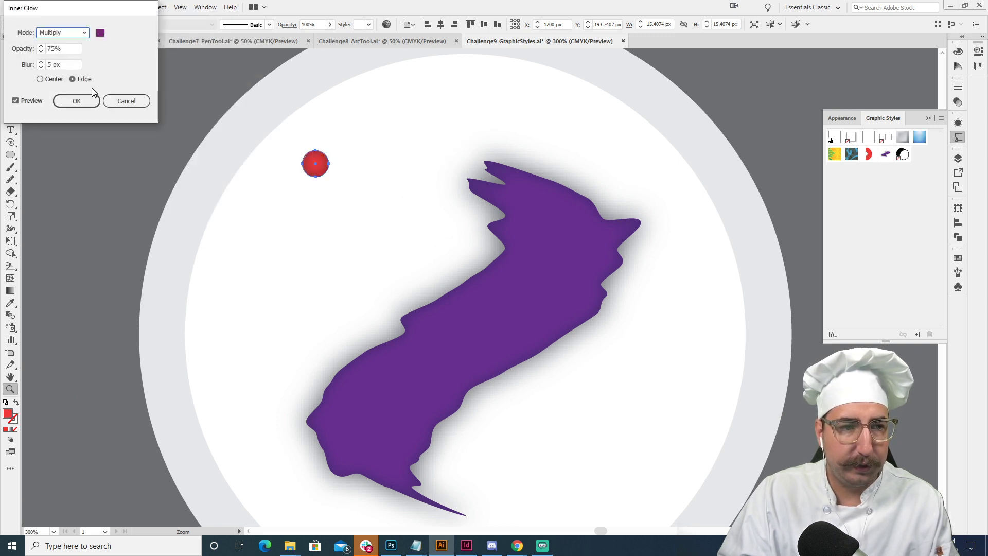
{"action": "left_click", "coordinate": [97, 35]}
{"action": "left_click", "coordinate": [160, 153]}
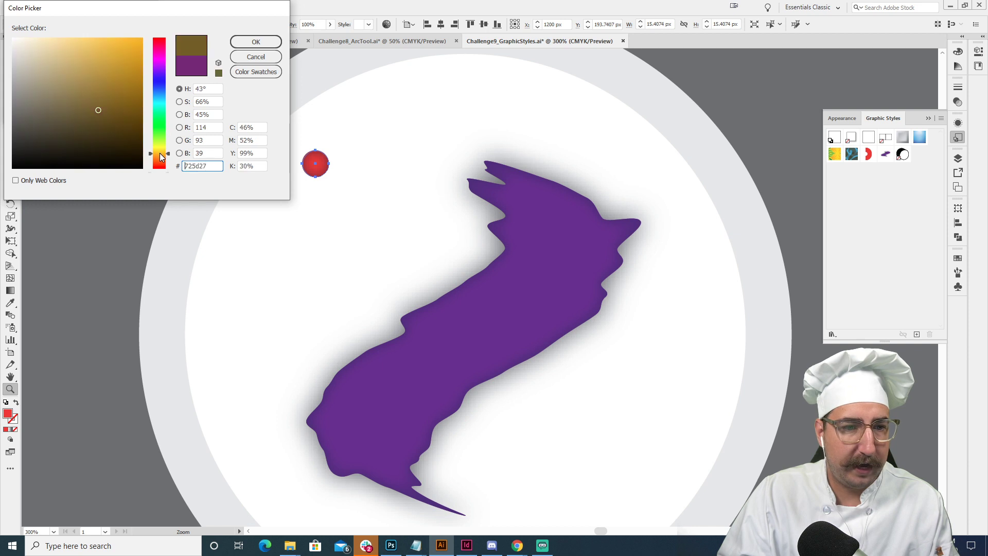
{"action": "left_click", "coordinate": [137, 68]}
{"action": "left_click", "coordinate": [239, 42]}
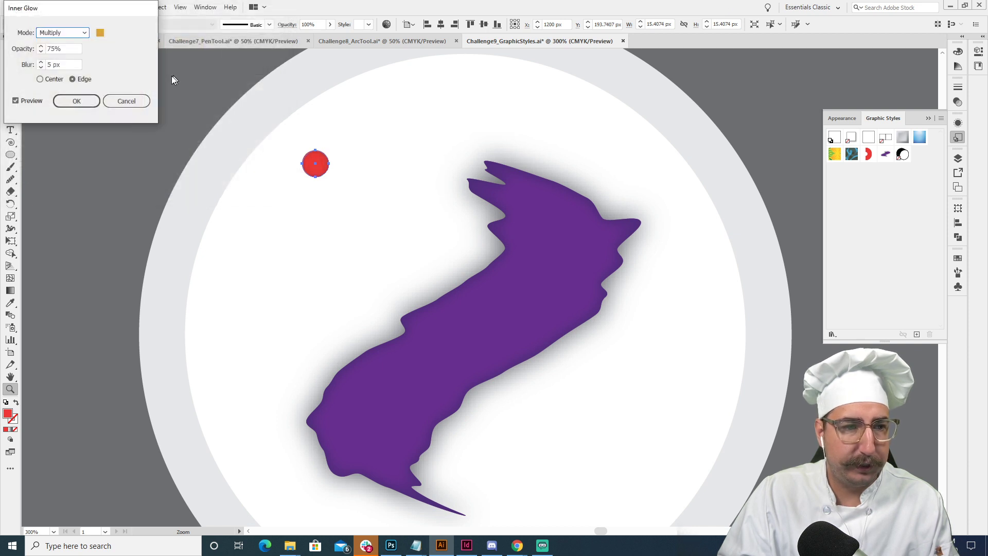
{"action": "left_click", "coordinate": [81, 35]}
{"action": "left_click", "coordinate": [75, 45]}
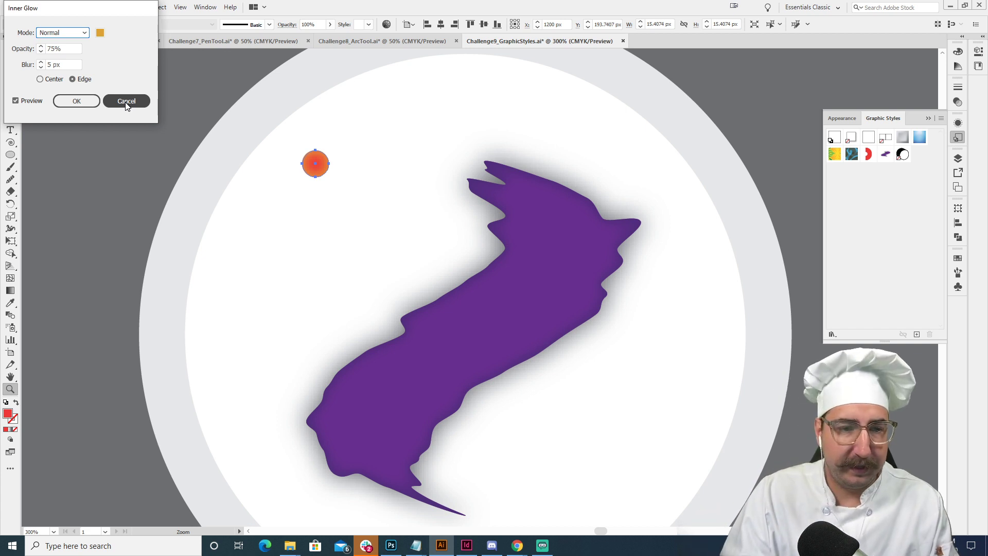
{"action": "left_click", "coordinate": [88, 100]}
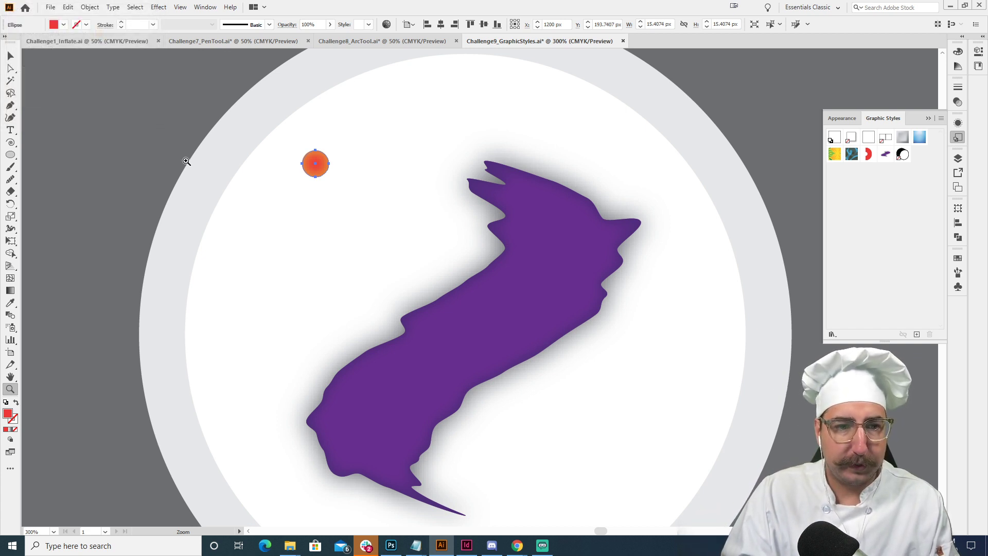
- Add a black Outer Glow to the small red circle in Normal mode with 75% opacity and 1 px blur
{"action": "key", "text": "v"}
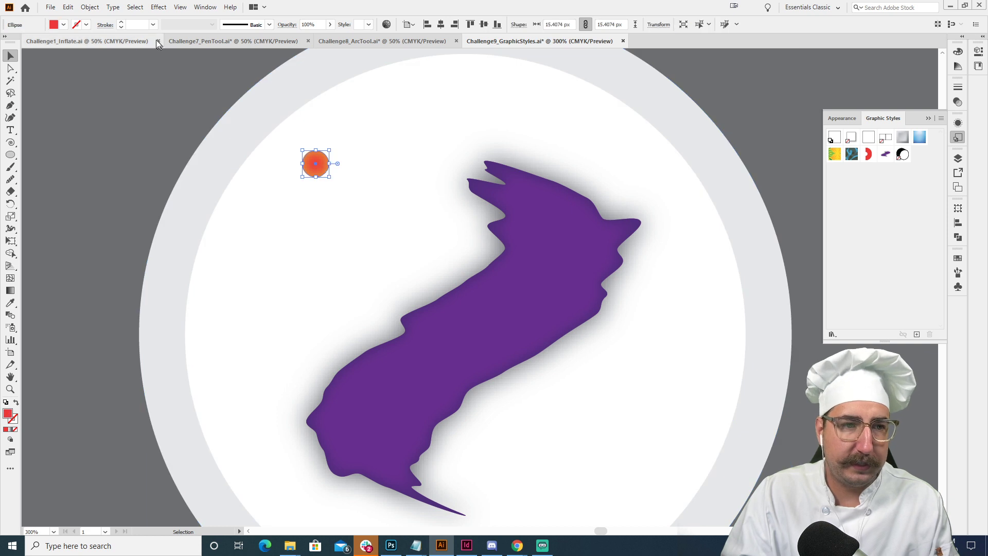
{"action": "left_click", "coordinate": [154, 9]}
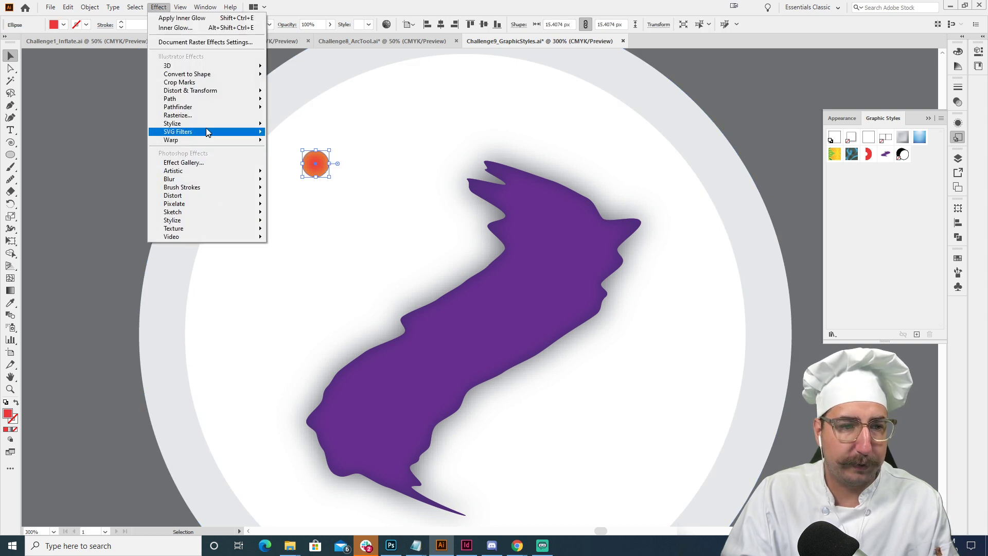
{"action": "mouse_move", "coordinate": [218, 124]}
{"action": "left_click", "coordinate": [304, 159]}
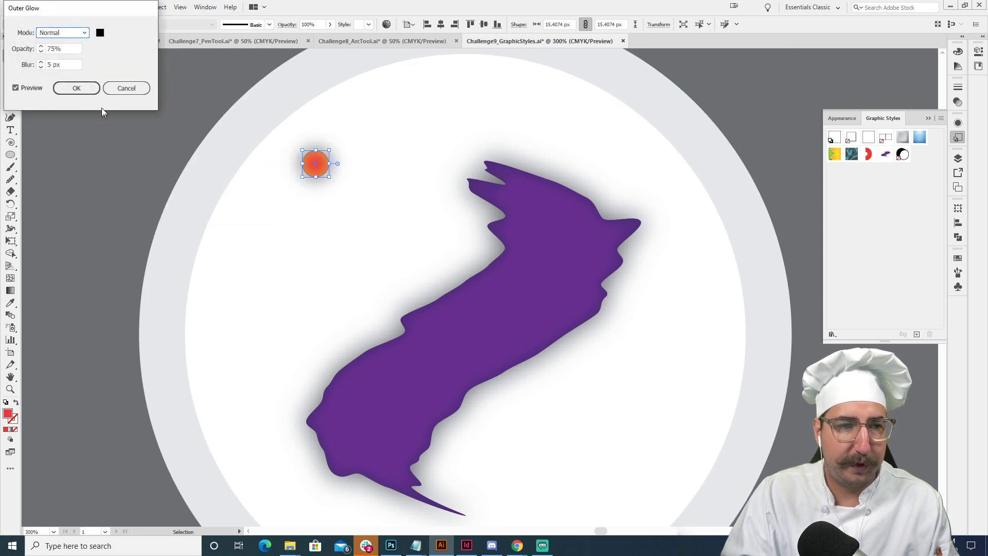
{"action": "double_click", "coordinate": [54, 64]}
{"action": "type", "text": "1"}
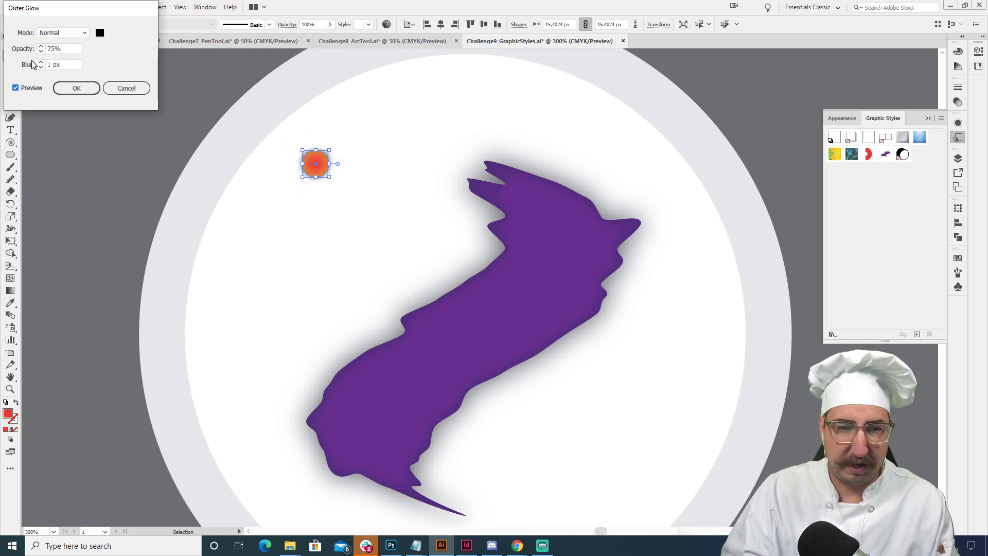
{"action": "left_click", "coordinate": [67, 88]}
- Scale the small glowing red circle down to about 10 px wide and deselect it
{"action": "key", "text": "s"}
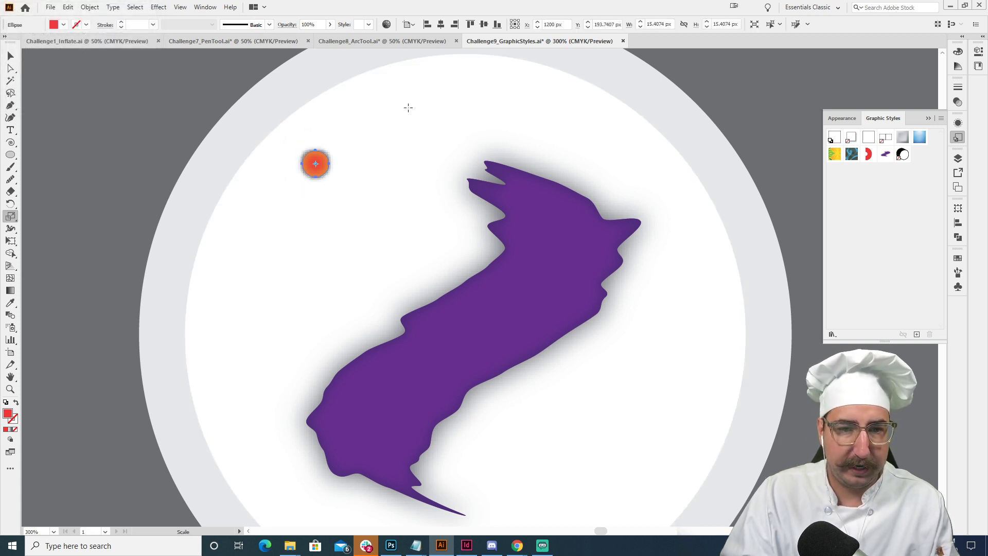
{"action": "key", "text": "v"}
{"action": "left_click", "coordinate": [174, 126]}
- Save the small red circle's appearance with both glows as a new graphic style and deselect the circle
{"action": "key", "text": "z"}
{"action": "left_click", "coordinate": [389, 194], "text": "alt"}
{"action": "left_click", "coordinate": [388, 196], "text": "alt"}
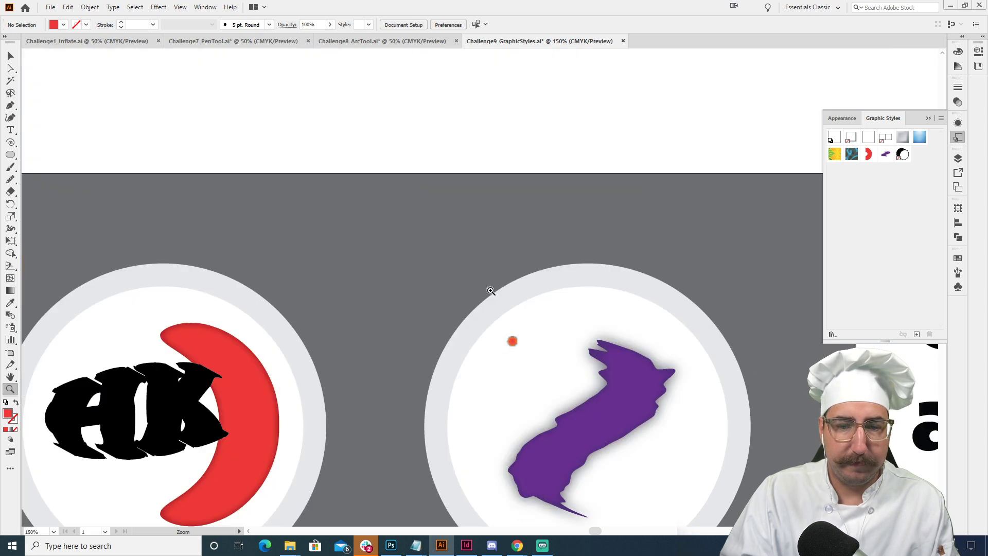
{"action": "left_click_drag", "start_coordinate": [525, 338], "coordinate": [444, 241]}
{"action": "key", "text": "v"}
{"action": "left_click", "coordinate": [432, 246]}
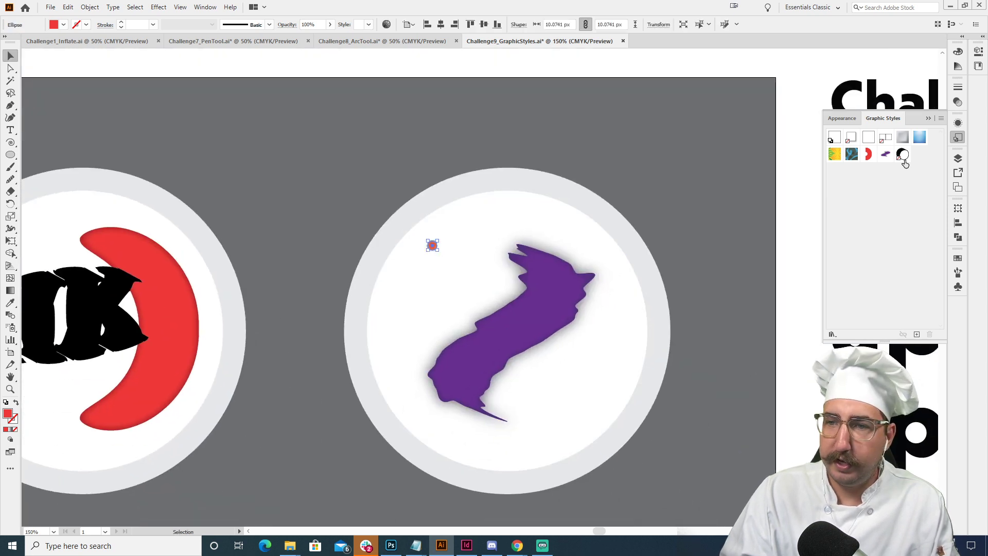
{"action": "left_click", "coordinate": [917, 335]}
{"action": "left_click", "coordinate": [797, 165]}
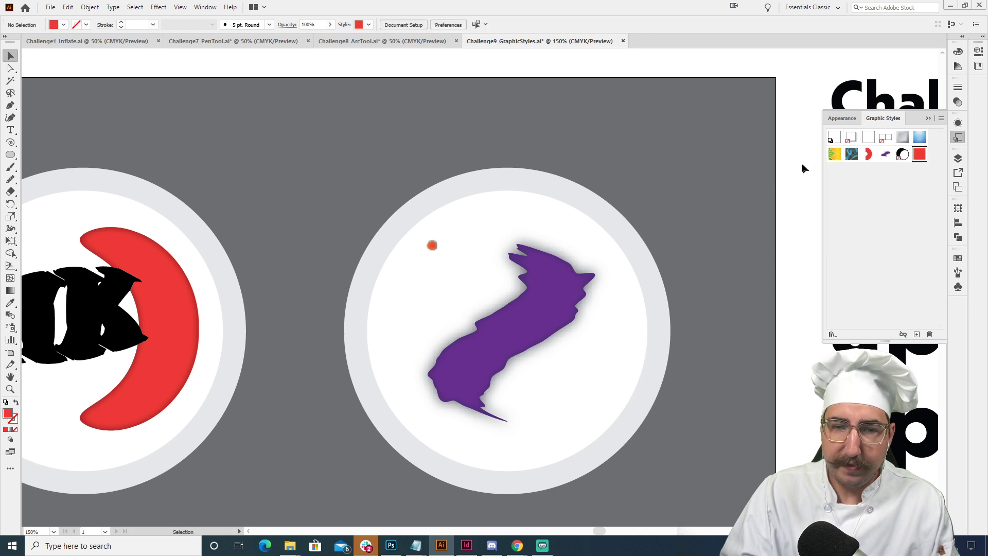
- Draw ten more plain red circles of varied sizes, from about 6 px wide upward, around the upper-left side of the purple shape
{"action": "left_click_drag", "start_coordinate": [600, 191], "coordinate": [576, 143]}
{"action": "key", "text": "l"}
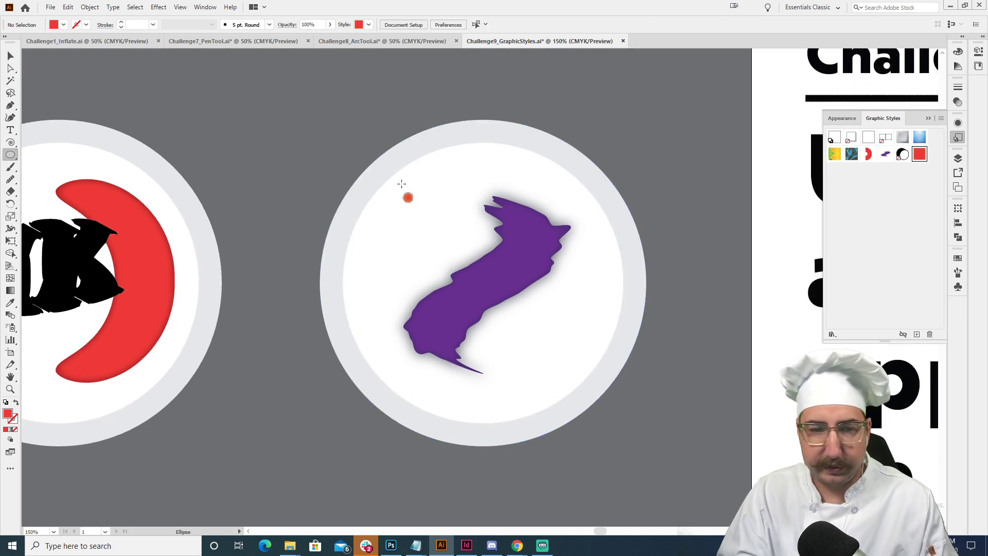
{"action": "left_click_drag", "start_coordinate": [425, 174], "coordinate": [444, 193]}
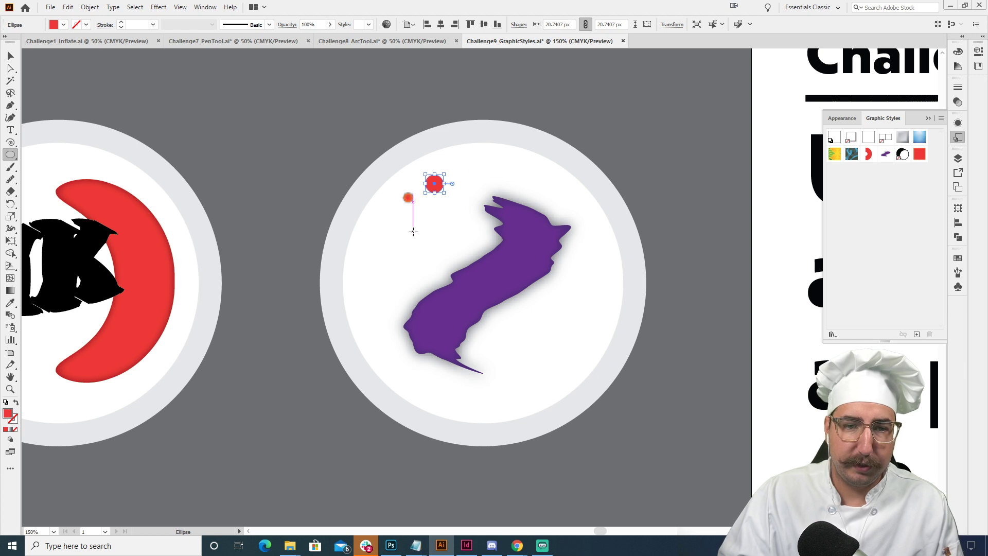
{"action": "mouse_move", "coordinate": [428, 232]}
{"action": "left_mouse_down"}
{"action": "mouse_move", "coordinate": [412, 222]}
{"action": "mouse_move", "coordinate": [382, 226]}
{"action": "left_mouse_up"}
{"action": "mouse_move", "coordinate": [382, 267]}
{"action": "left_mouse_down"}
{"action": "mouse_move", "coordinate": [368, 254]}
{"action": "mouse_move", "coordinate": [416, 260]}
{"action": "left_mouse_up"}
{"action": "left_click_drag", "start_coordinate": [470, 172], "coordinate": [548, 185]}
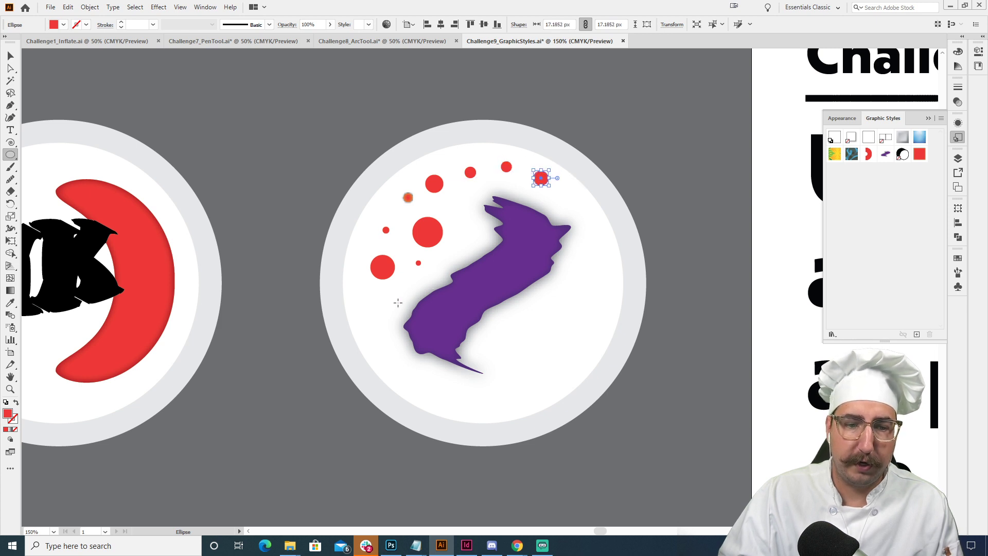
{"action": "left_click_drag", "start_coordinate": [398, 303], "coordinate": [392, 300]}
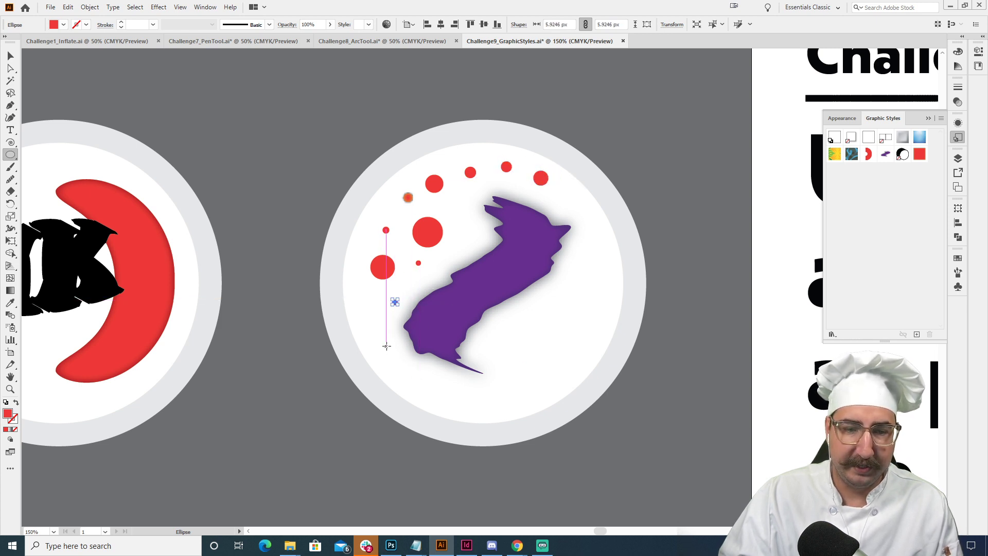
{"action": "left_click_drag", "start_coordinate": [387, 345], "coordinate": [396, 342]}
{"action": "key", "text": "v"}
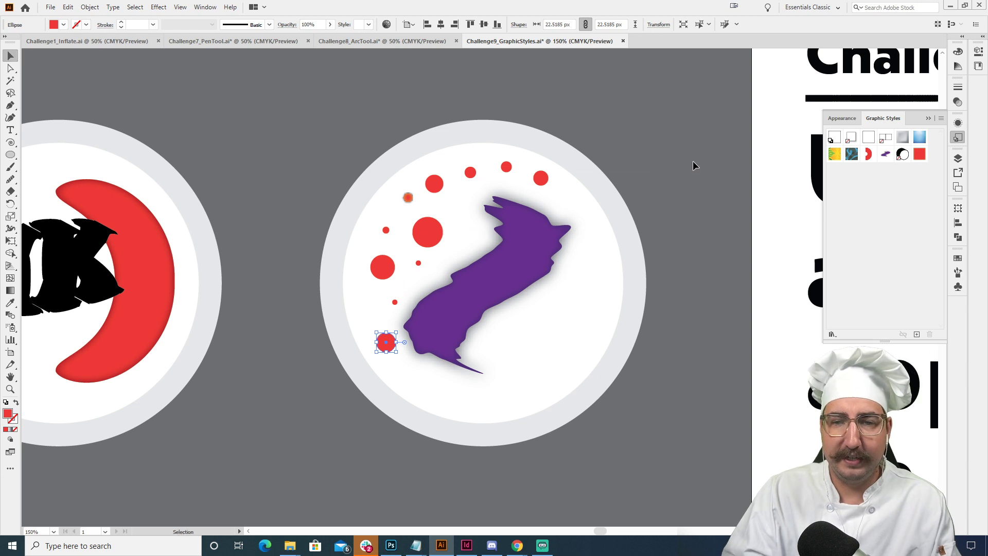
- Select the ten plain red circles together and apply the saved red glow graphic style to them
{"action": "left_click", "coordinate": [541, 177]}
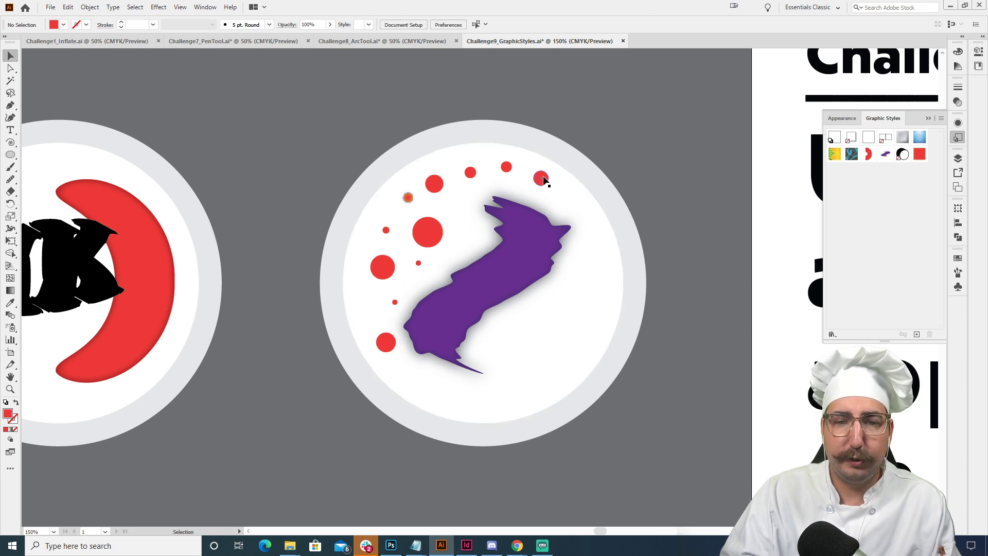
{"action": "left_click", "coordinate": [507, 167], "text": "shift"}
{"action": "left_click", "coordinate": [470, 173], "text": "shift"}
{"action": "left_click", "coordinate": [434, 184], "text": "shift"}
{"action": "left_click", "coordinate": [428, 232], "text": "shift"}
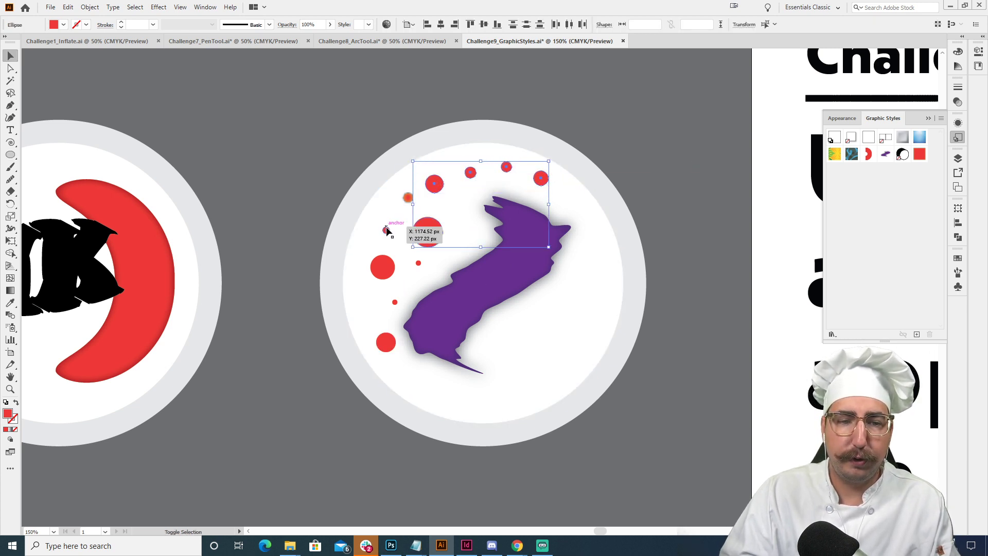
{"action": "left_click", "coordinate": [387, 230], "text": "shift"}
{"action": "left_click", "coordinate": [382, 266], "text": "shift"}
{"action": "left_click", "coordinate": [419, 263], "text": "shift"}
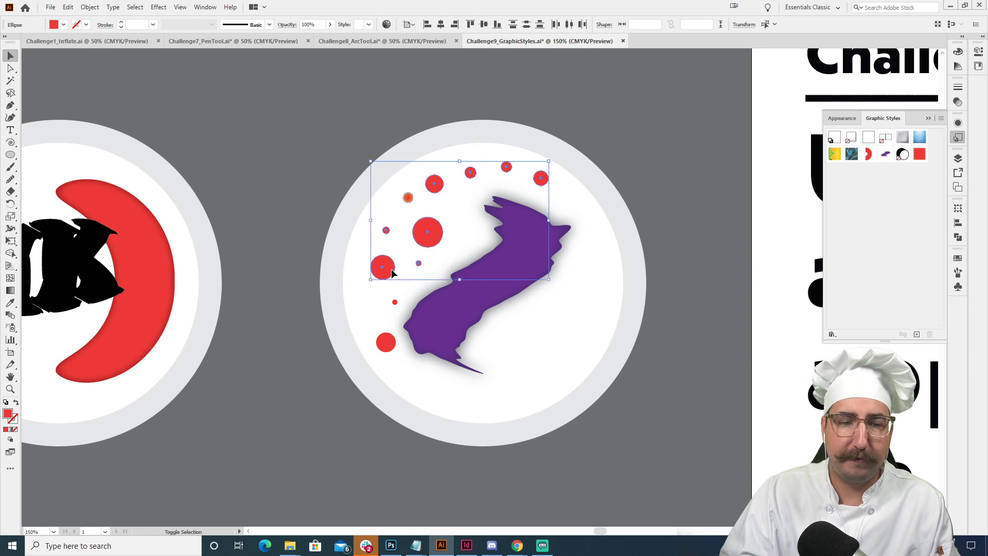
{"action": "left_click", "coordinate": [395, 302], "text": "shift"}
{"action": "left_click", "coordinate": [386, 341], "text": "shift"}
{"action": "left_click", "coordinate": [472, 239], "text": "shift"}
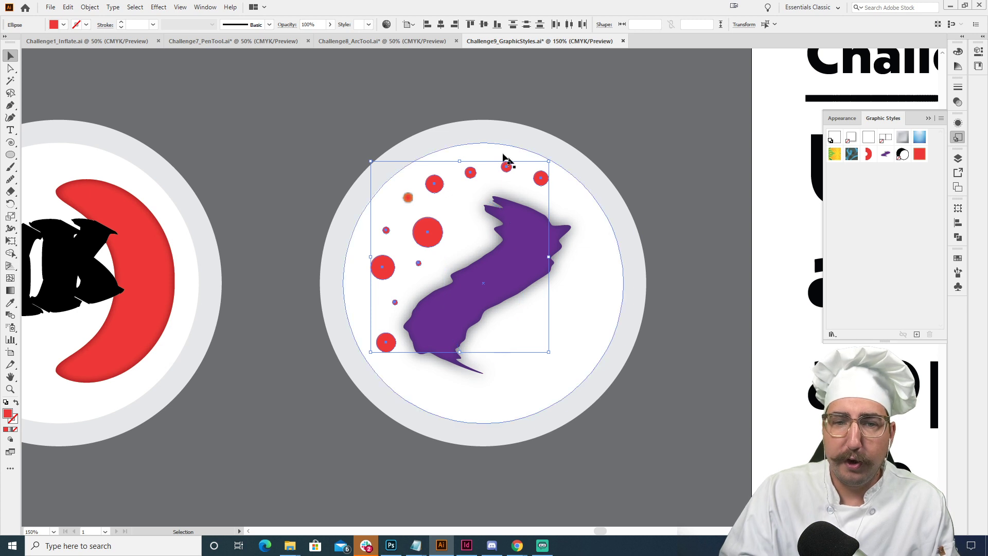
{"action": "left_click", "coordinate": [920, 159]}
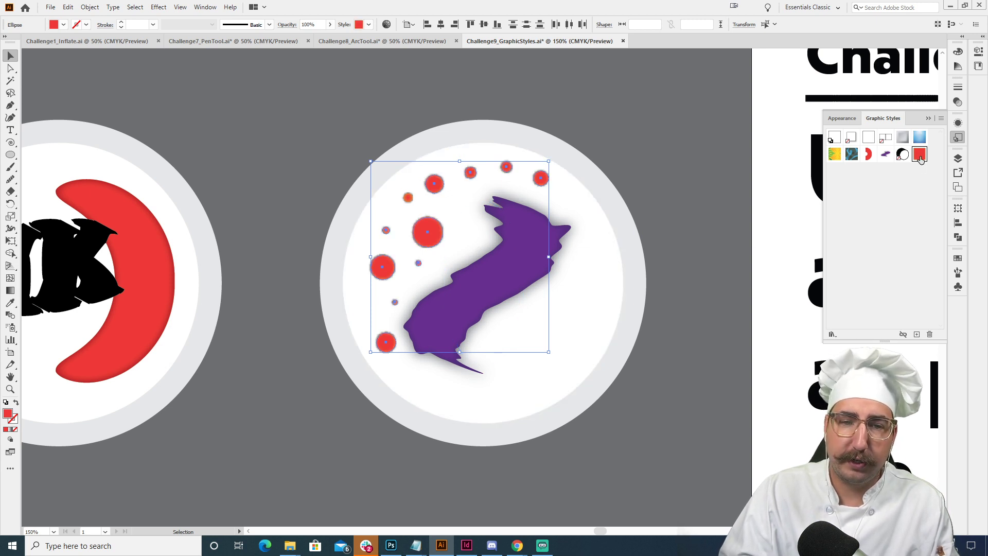
{"action": "left_click", "coordinate": [723, 190]}
- Examine all the plates, the red glow style's appearance attributes, and the available Convert to Shape, Pathfinder and Warp effects
{"action": "key", "text": "z"}
{"action": "left_click", "coordinate": [488, 283], "text": "alt"}
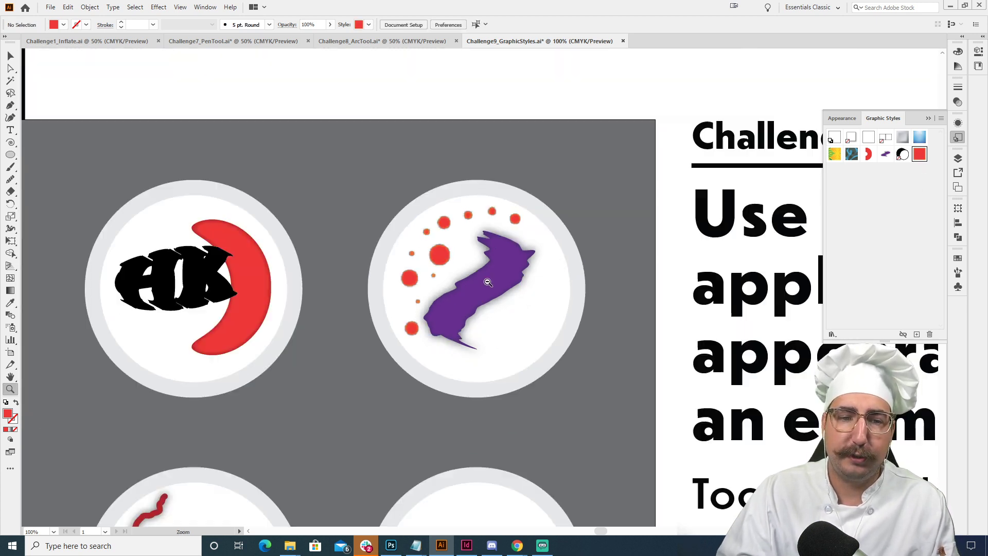
{"action": "left_click", "coordinate": [487, 283], "text": "alt"}
{"action": "left_click", "coordinate": [480, 310], "text": "alt"}
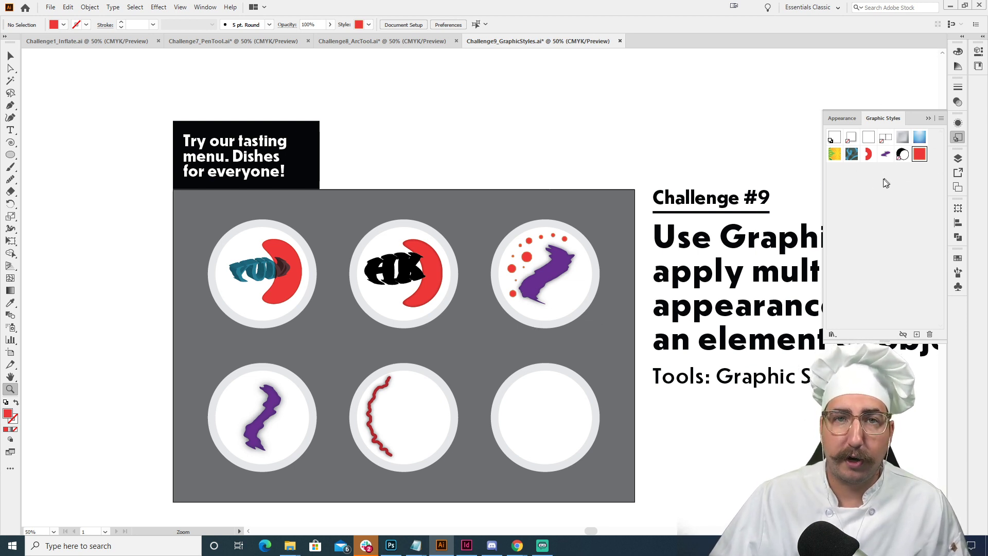
{"action": "left_click", "coordinate": [958, 125]}
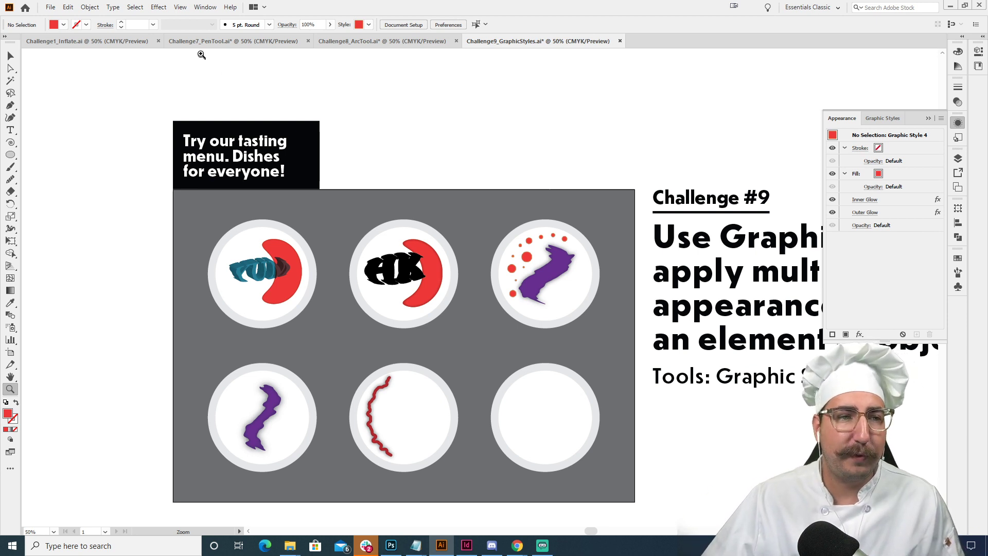
{"action": "left_click", "coordinate": [159, 7]}
{"action": "mouse_move", "coordinate": [215, 75]}
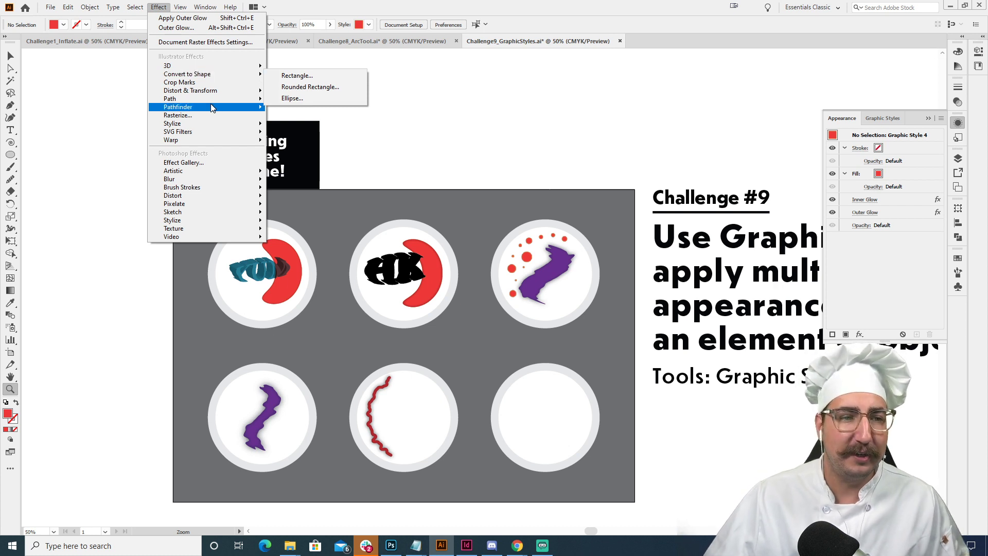
{"action": "mouse_move", "coordinate": [220, 107]}
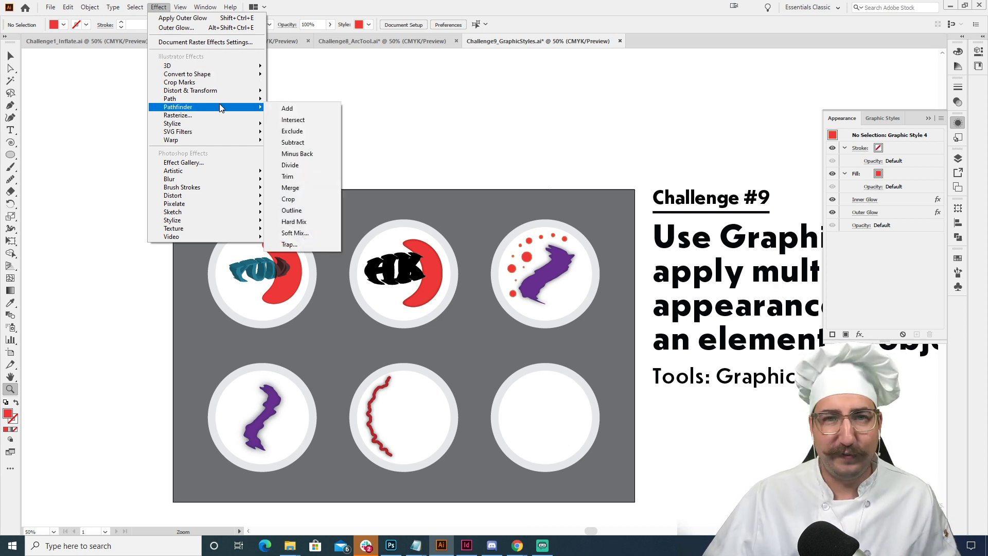
{"action": "mouse_move", "coordinate": [218, 141]}
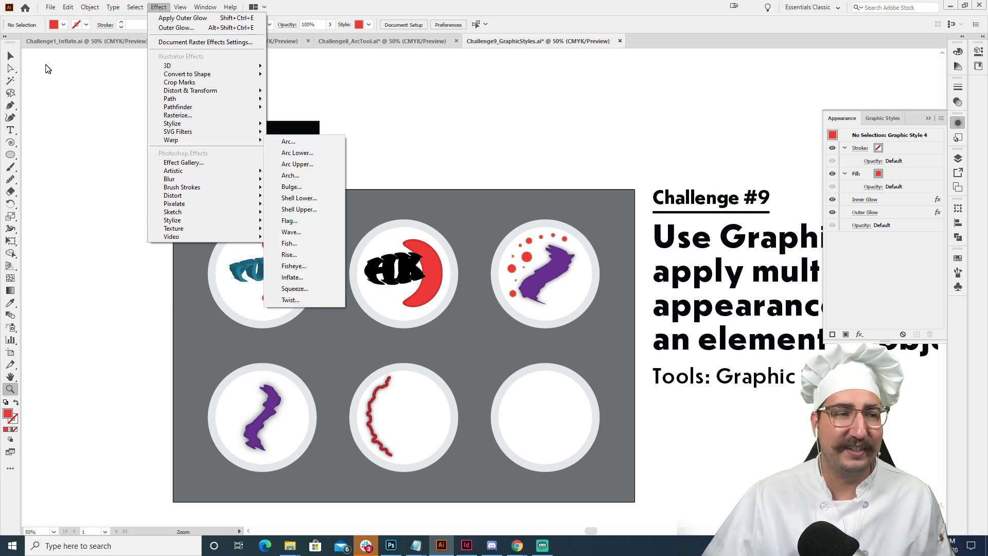
{"action": "left_click", "coordinate": [12, 54]}
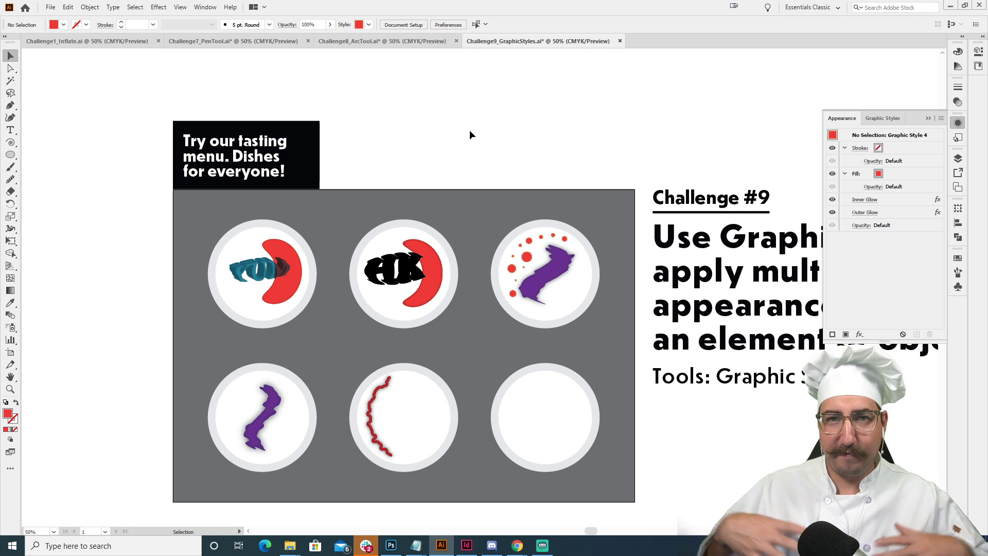